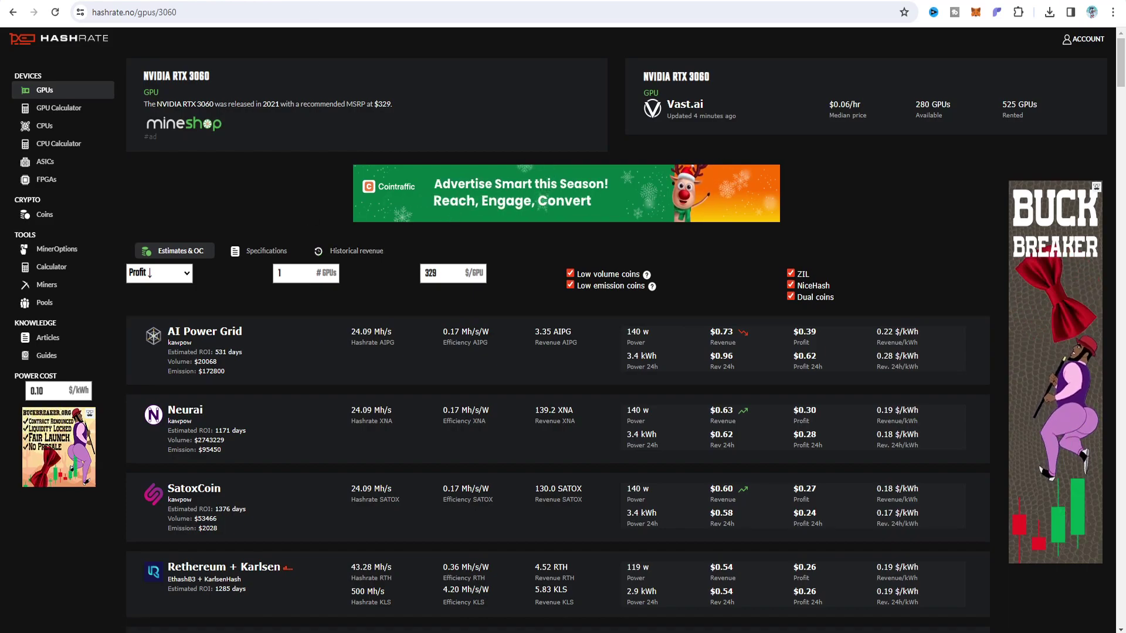
Step: Open the AI Power Grid row for the RTX 3060 and review its overclock settings and pools
left_click(287, 333)
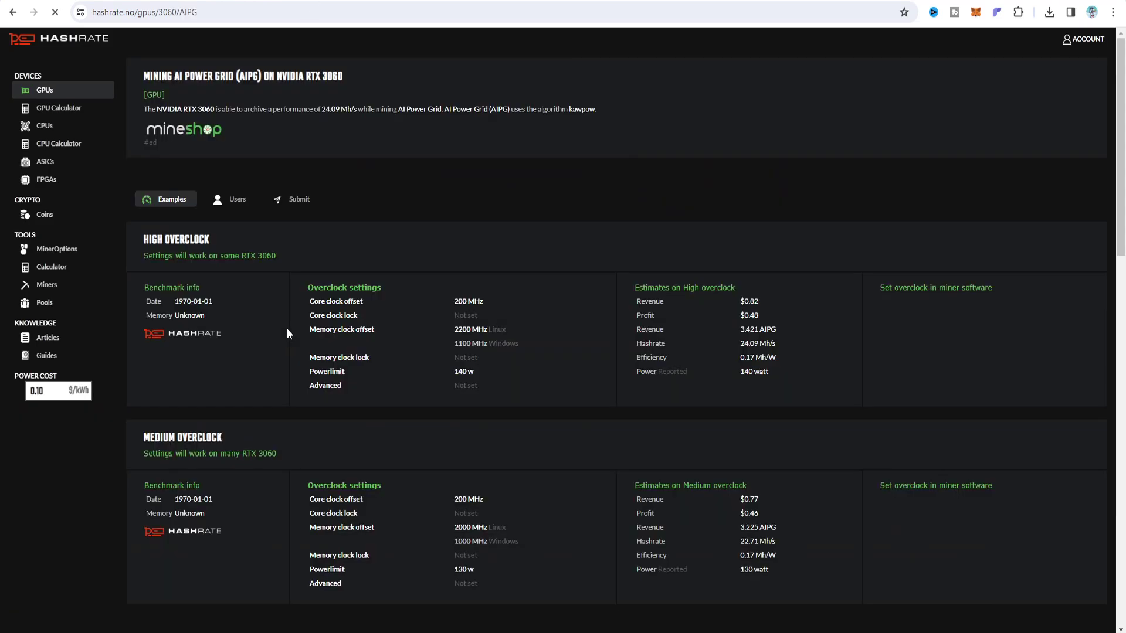
scroll(289, 333, "down", 2)
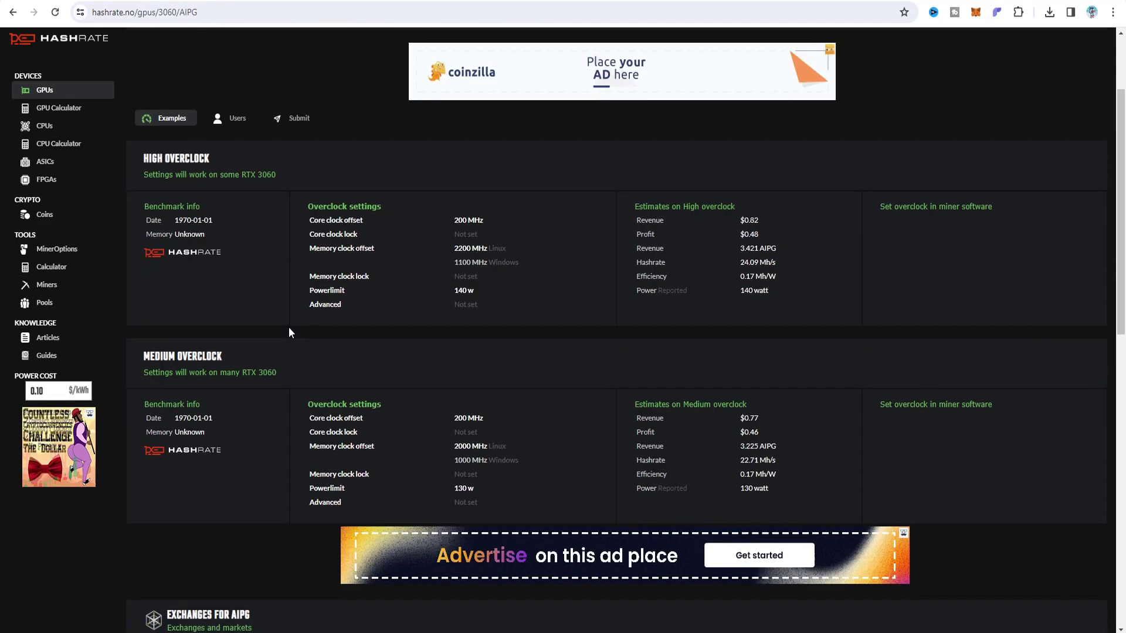
scroll(289, 332, "down", 6)
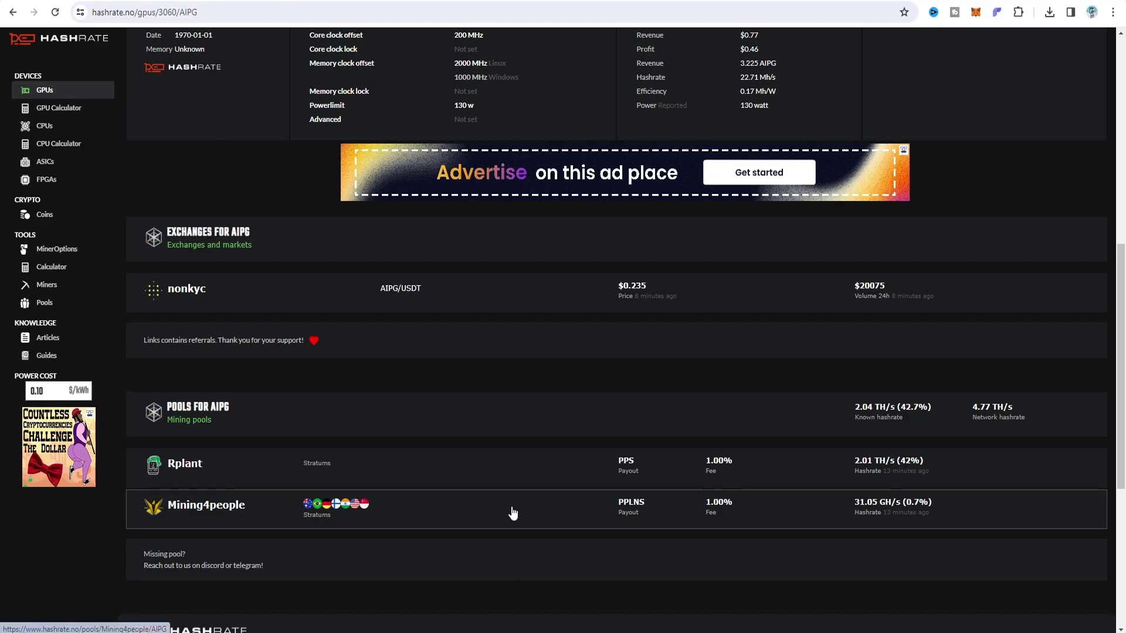
scroll(512, 506, "up", 6)
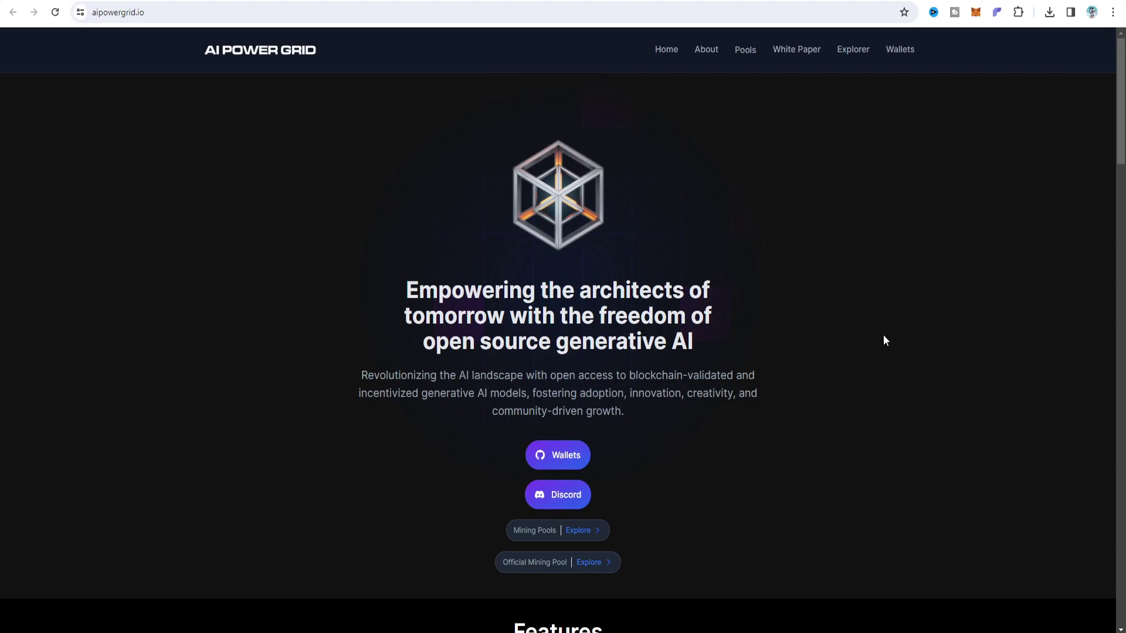
Step: Open the AIPG whitepaper, aipg_whitepaperV1.04.pdf, from the aipowergrid.io navigation
left_click_drag(1122, 153, 1103, 630)
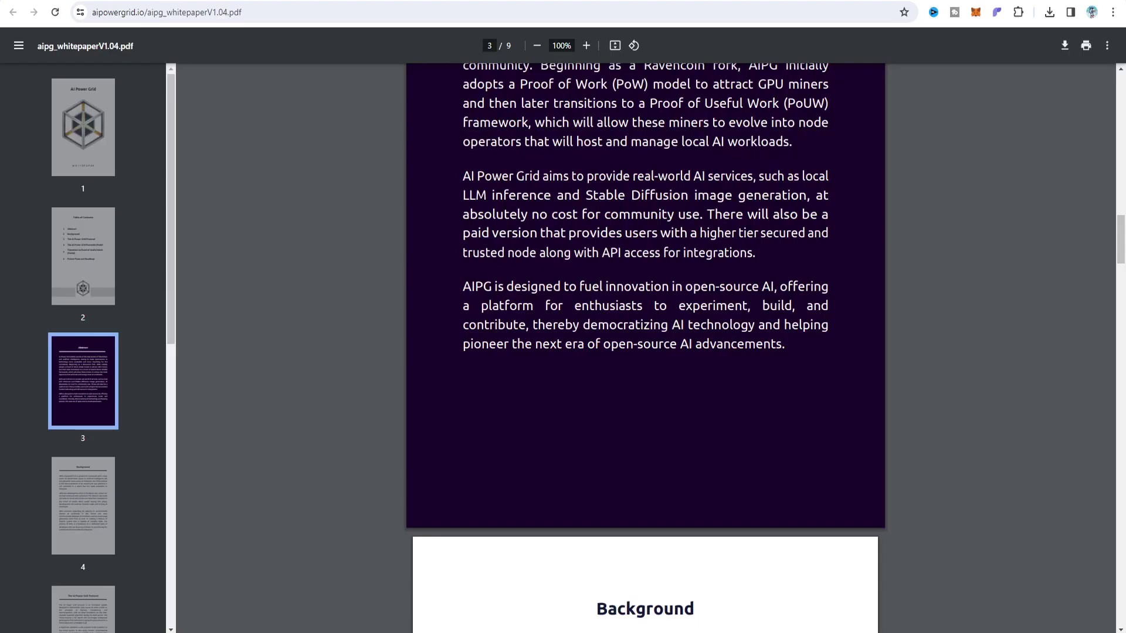
Step: Scroll the whitepaper back to its cover page, then switch to the AI Power Grid X profile
left_click_drag(1122, 262, 1121, 237)
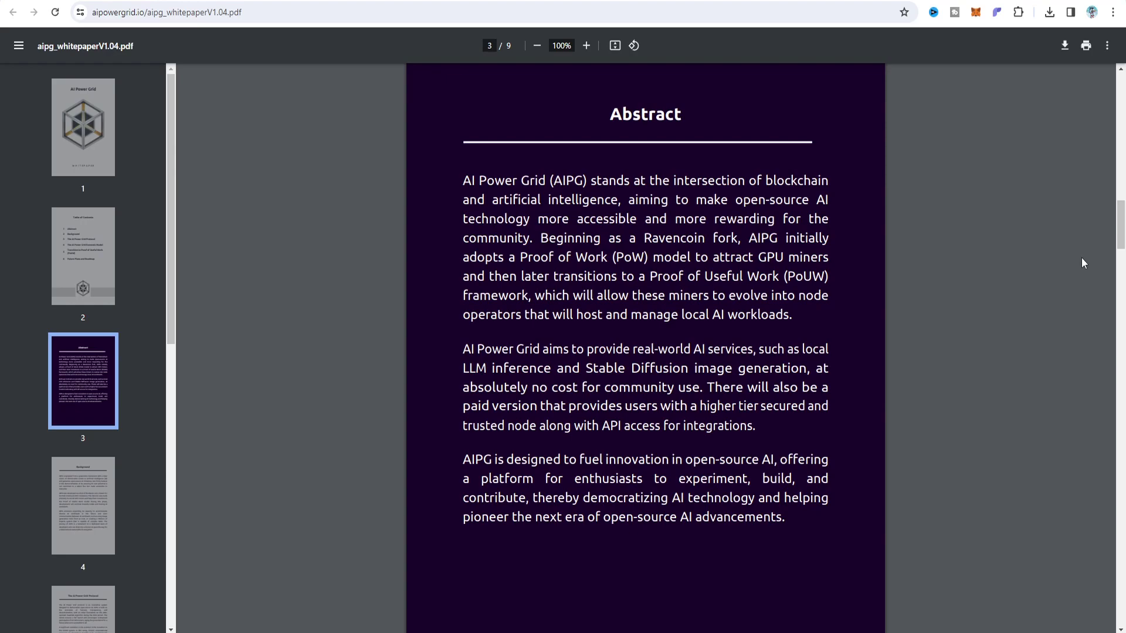
left_click_drag(1121, 224, 1114, 92)
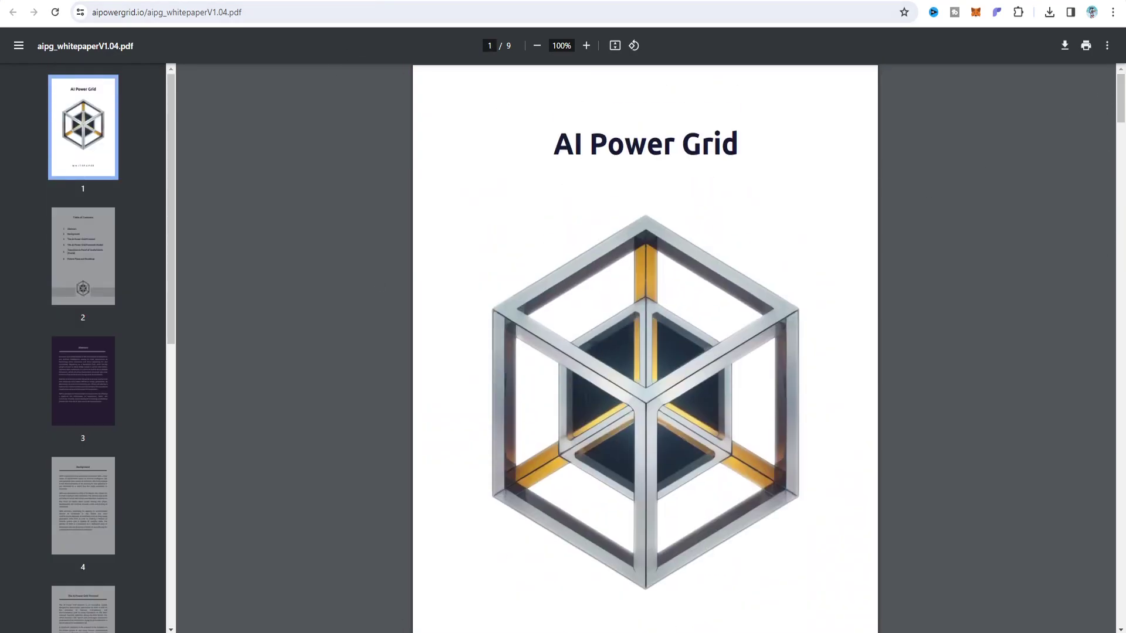
key("ctrl+Tab")
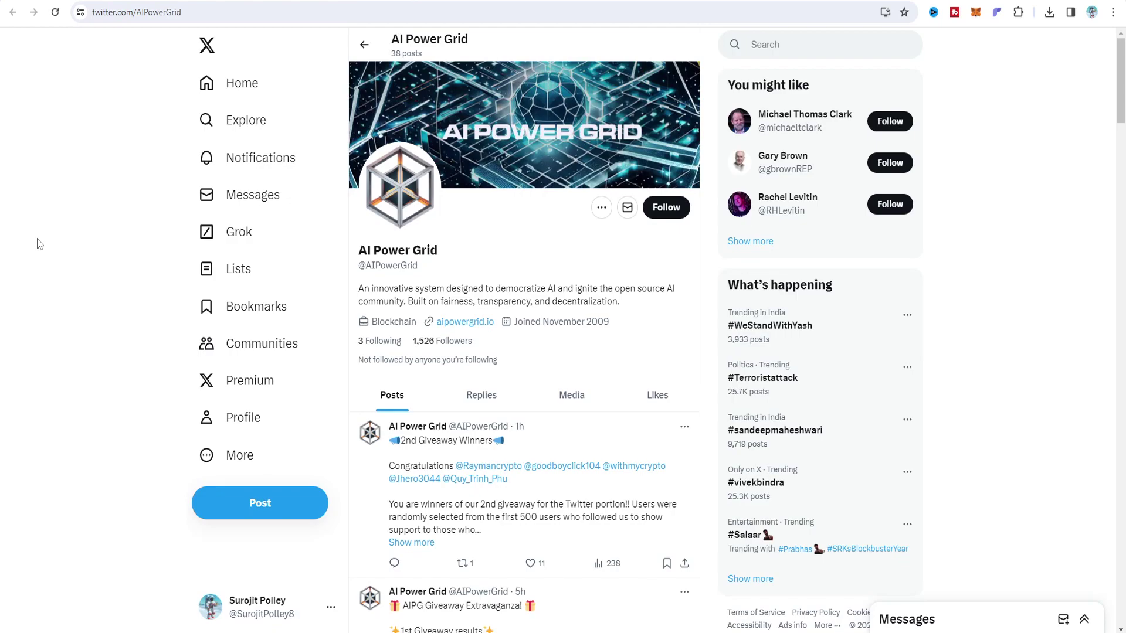
Step: Cycle past the Discord invite to the CoinGecko AIPG price page at $0.234976
key("ctrl+Tab")
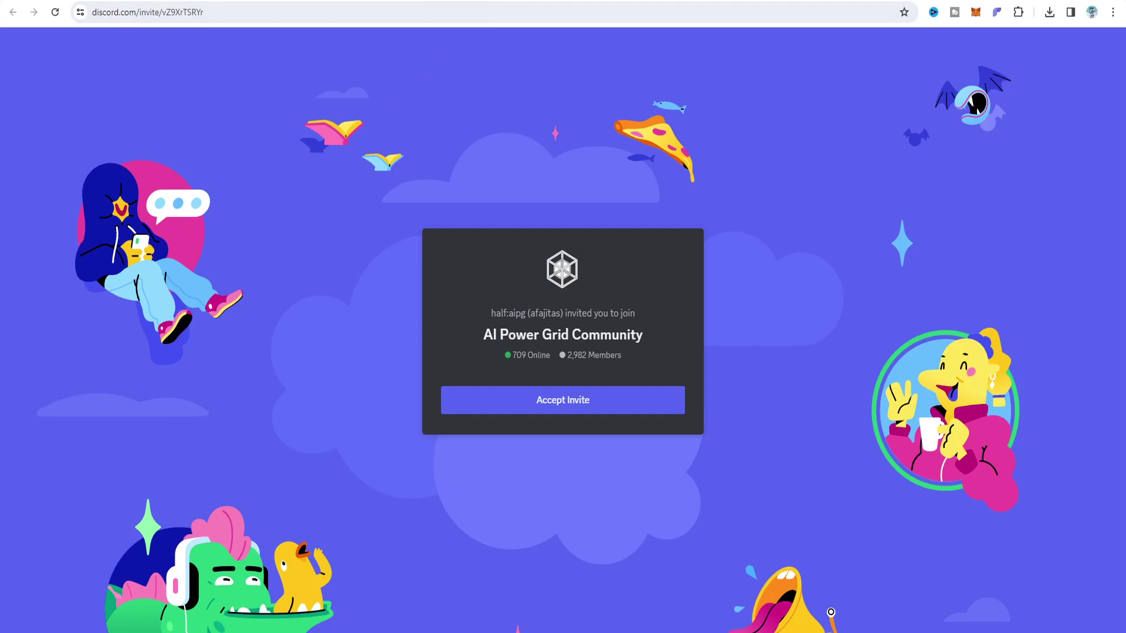
key("ctrl+Tab")
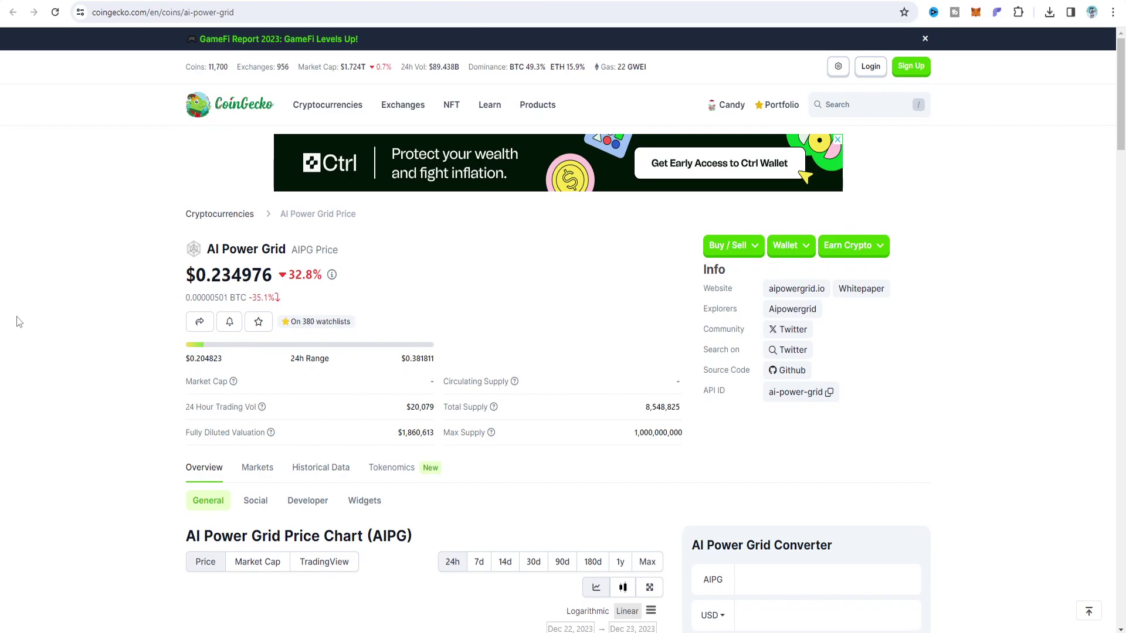
scroll(13, 322, "down", 4)
scroll(13, 322, "up", 3)
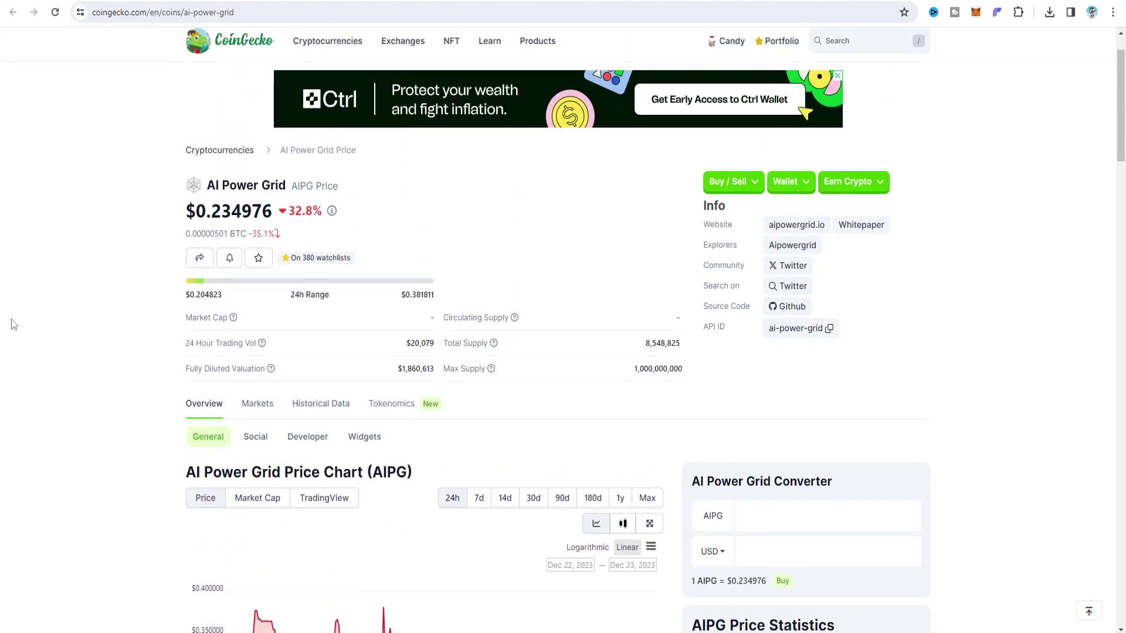
Step: Switch to the Hashrate AIPG tab and navigate back to the aipowergrid.io site
key("ctrl+Tab")
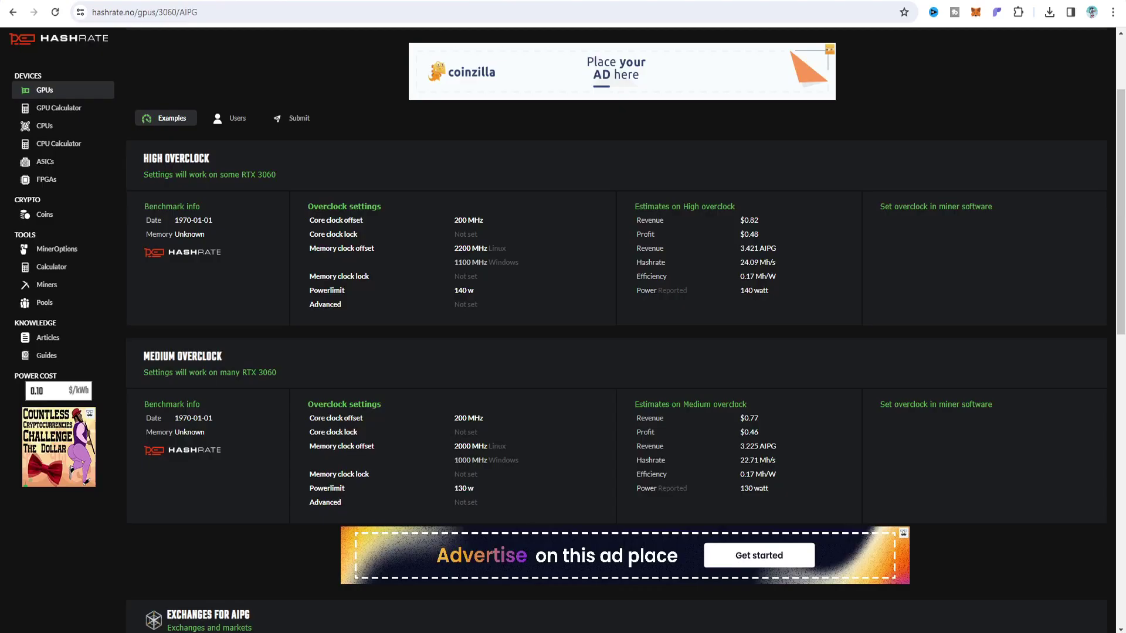
scroll(917, 364, "up", 3)
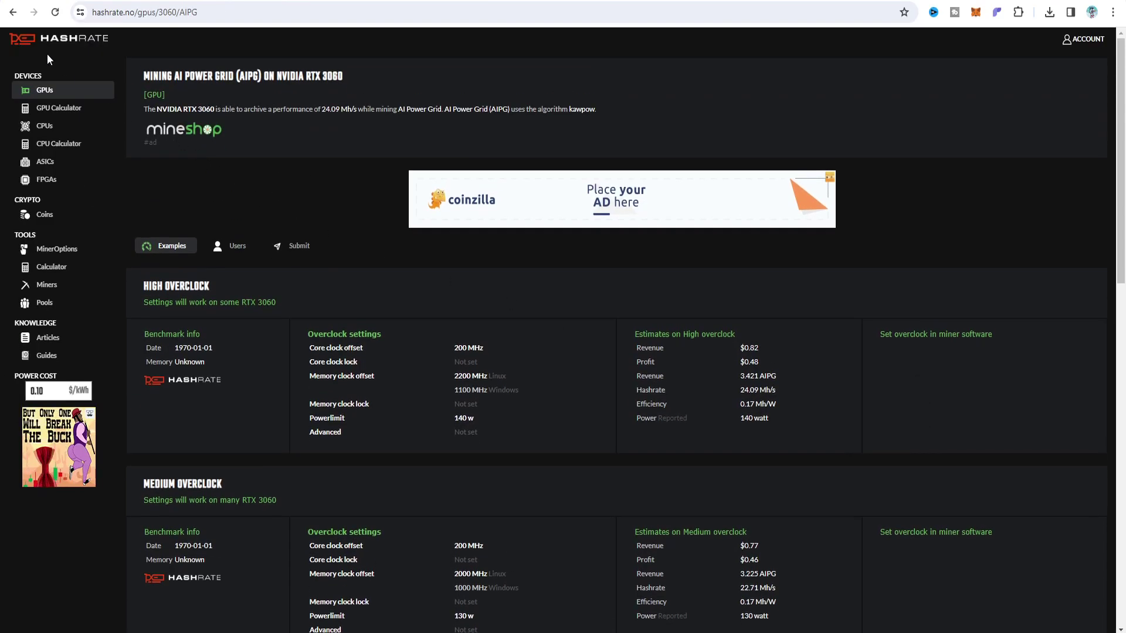
left_click(13, 13)
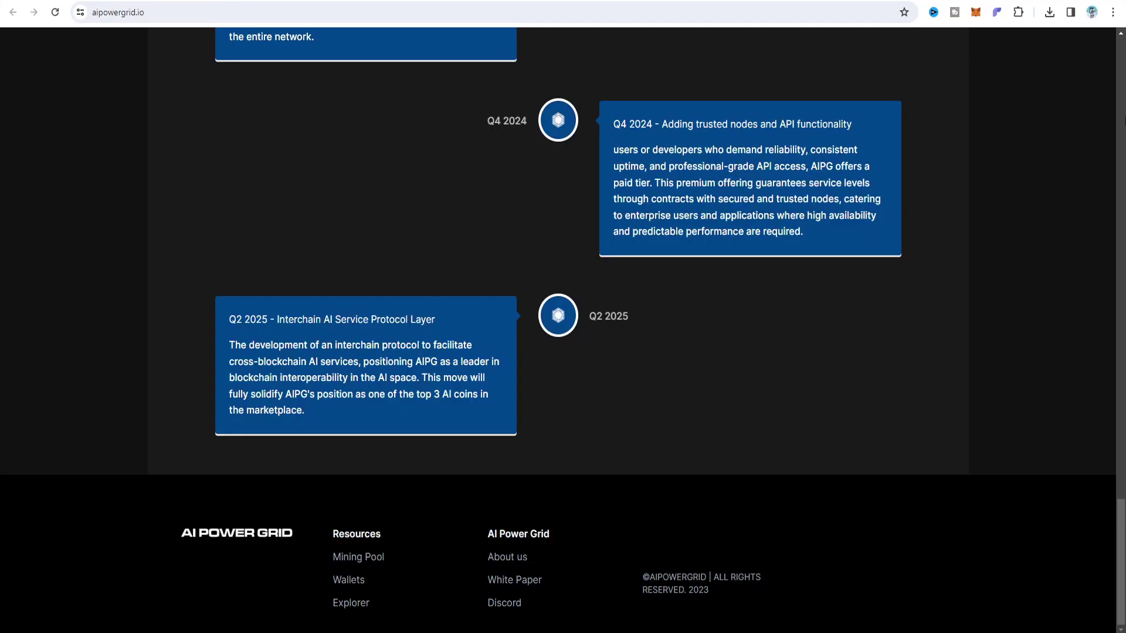
left_click(1122, 87)
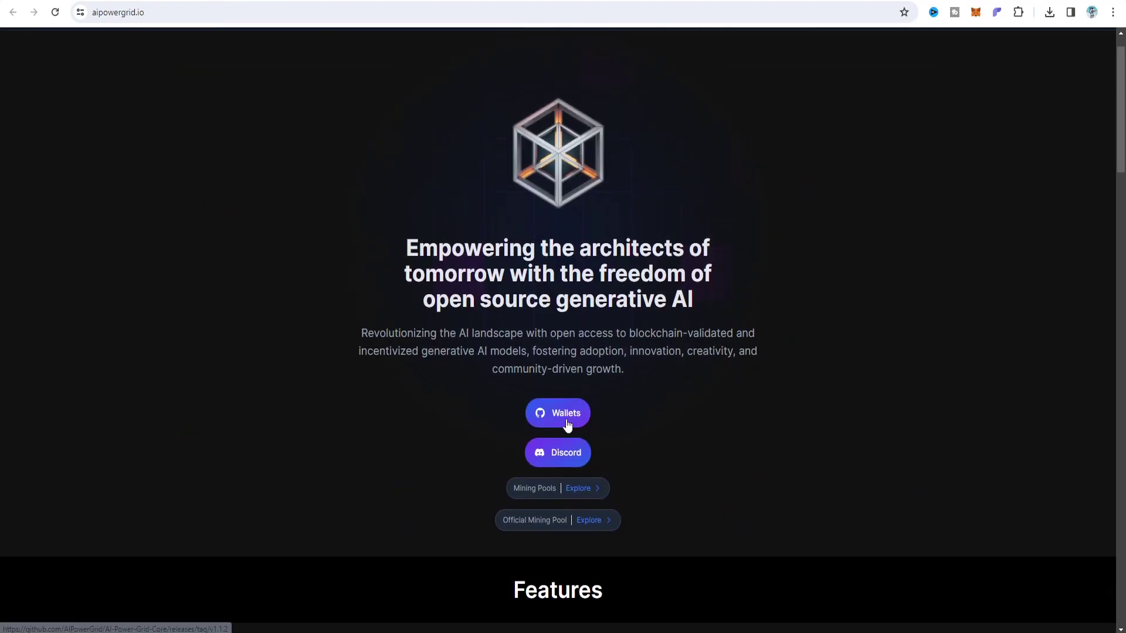
Step: Launch aipg-qt from the extracted AIPG X folder and expand the SmartScreen warning's details
left_click(569, 425)
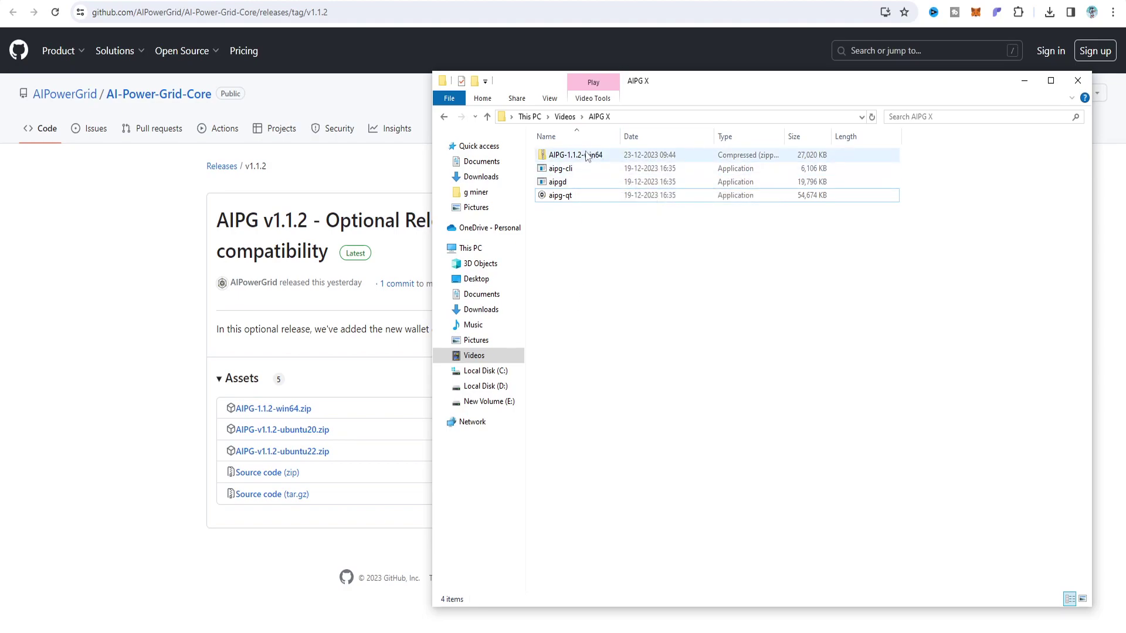
left_click_drag(555, 238, 554, 167)
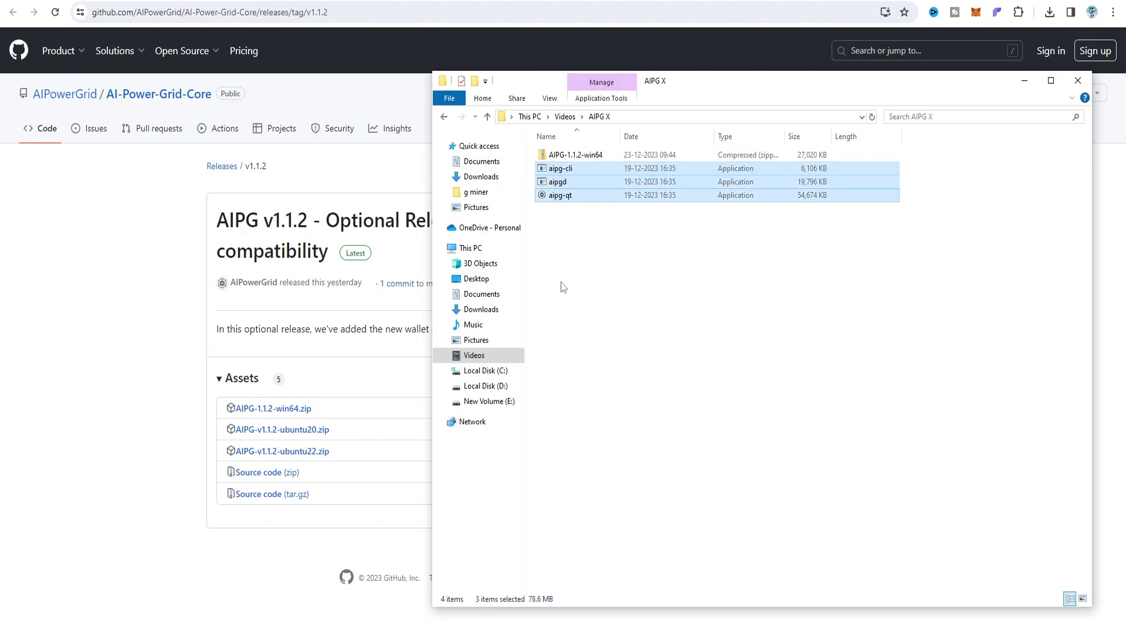
left_click(742, 269)
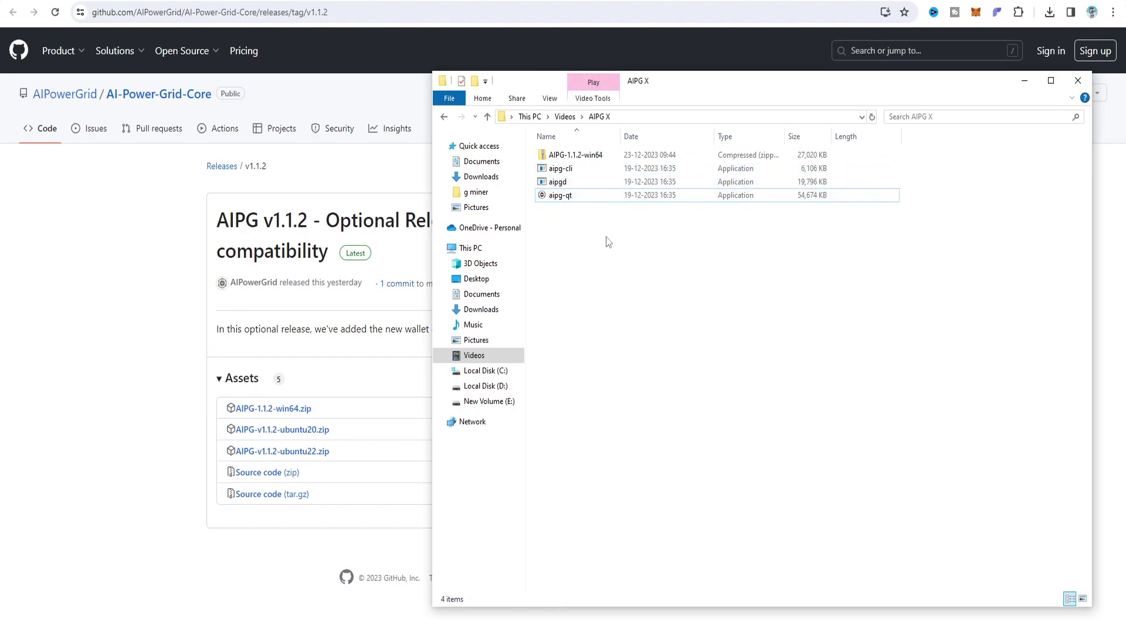
double_click(559, 196)
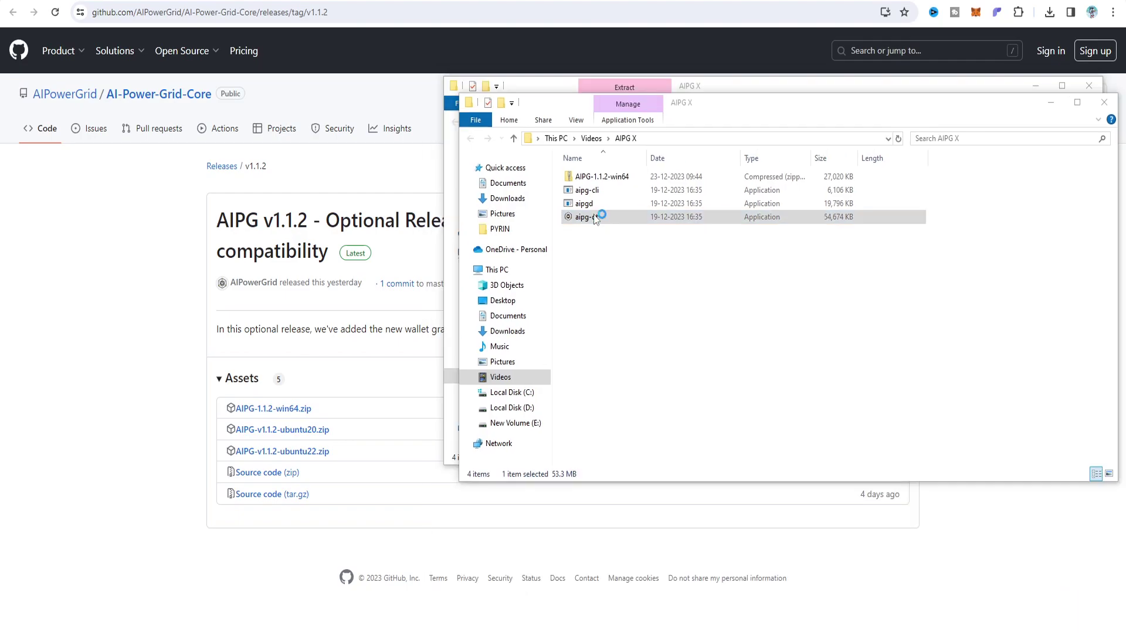
left_click(446, 217)
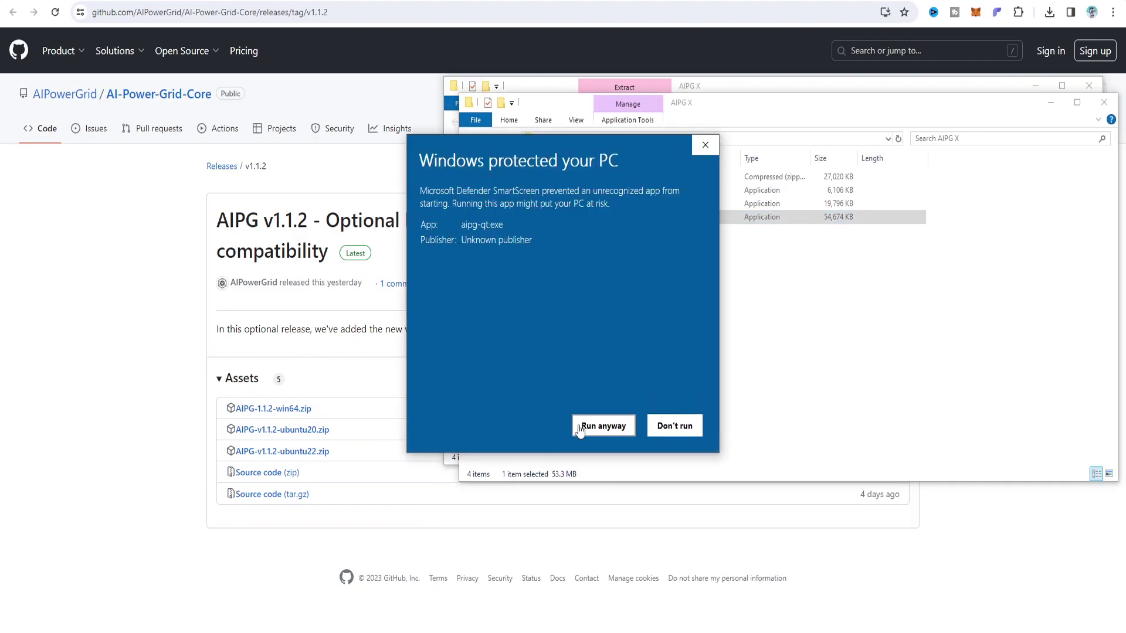
Step: Run aipg-qt anyway and encrypt the wallet with a passphrase entered twice
left_click(601, 427)
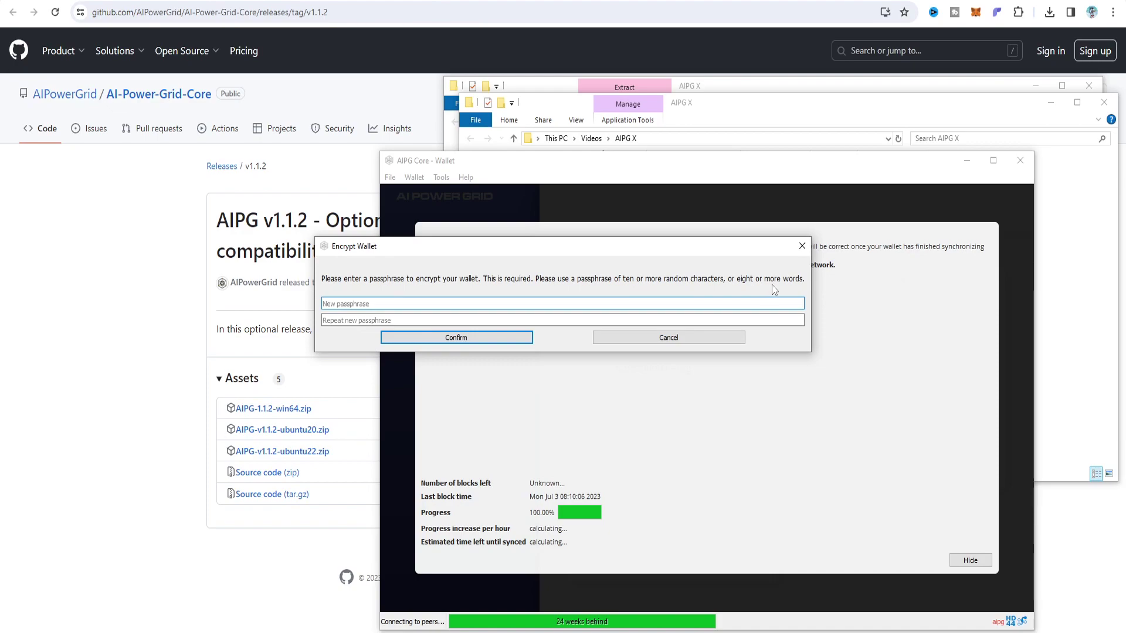
type("••••••••••••")
left_click(427, 319)
type("•••••••")
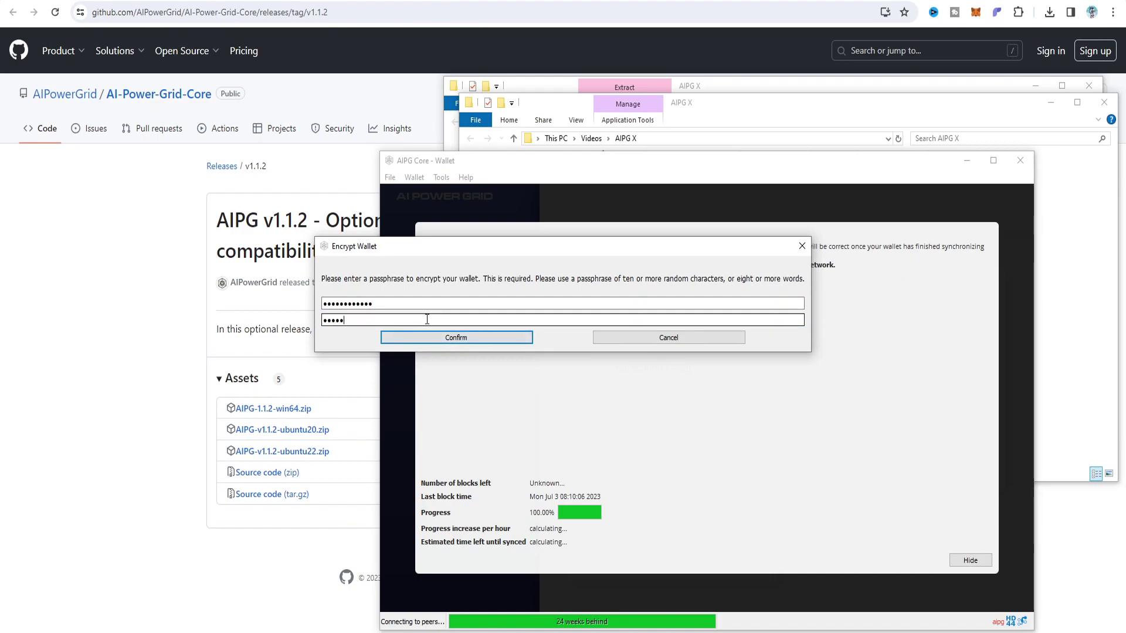
type("•••••")
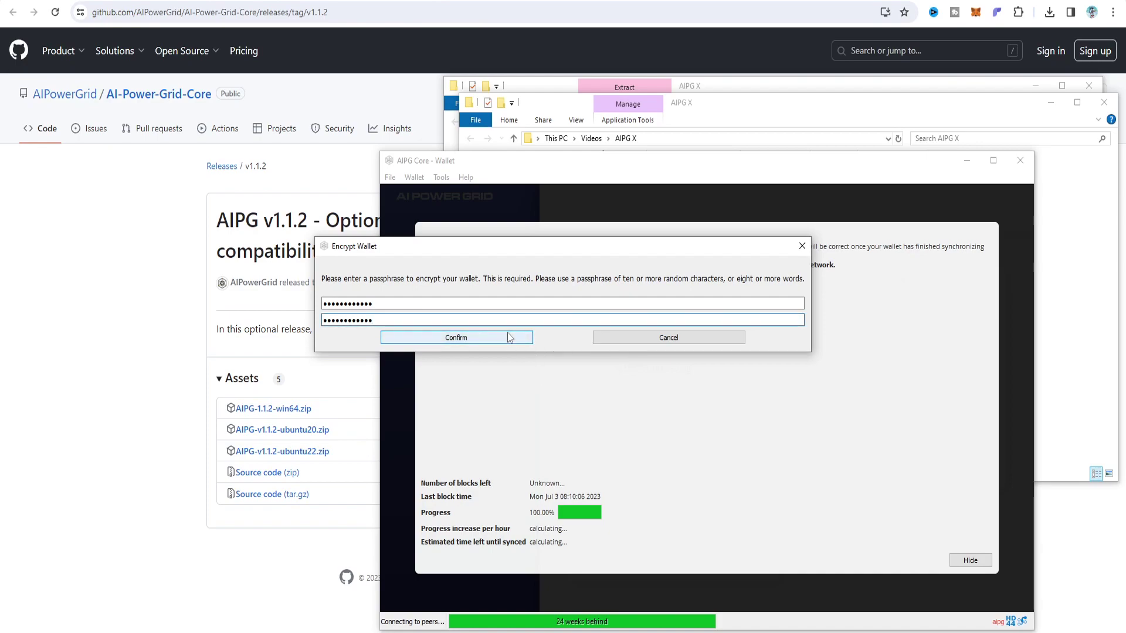
left_click(508, 335)
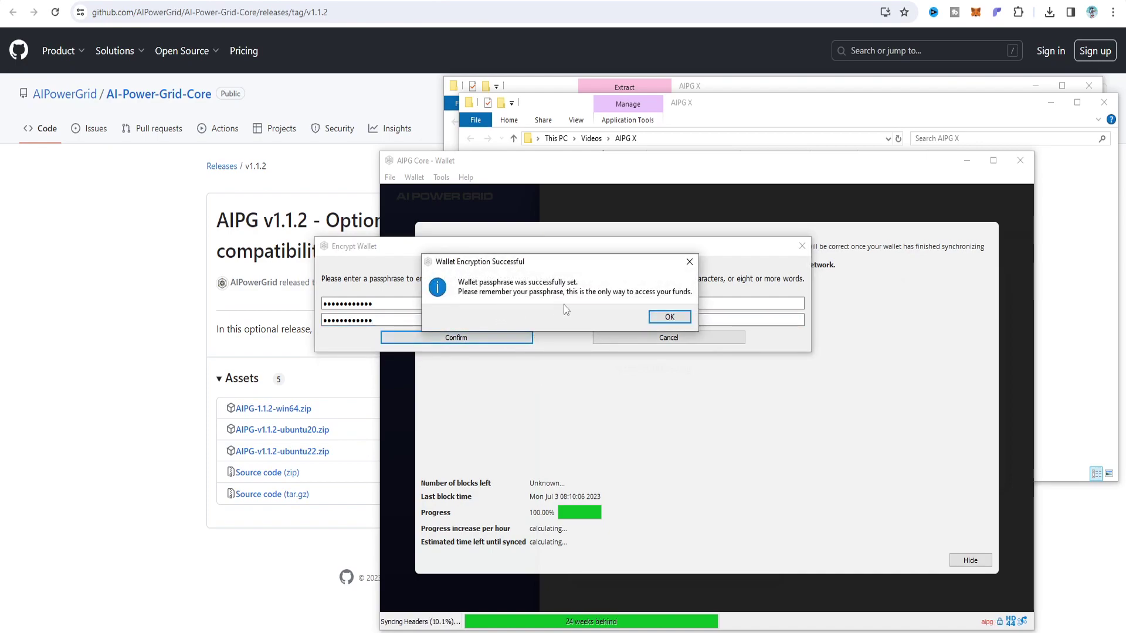
left_click(663, 317)
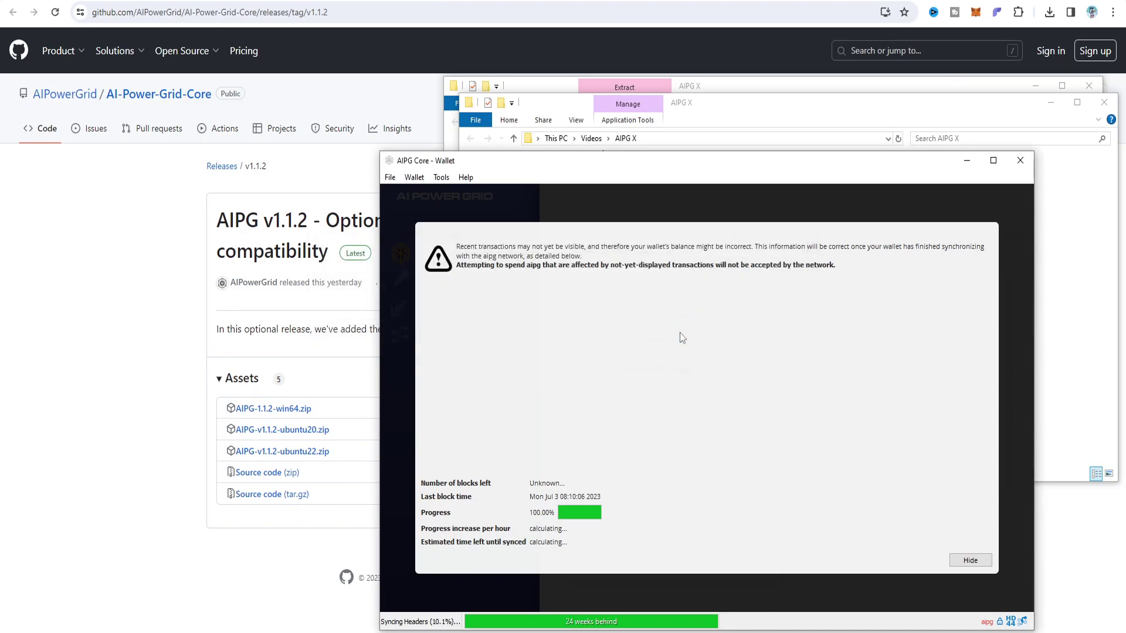
Step: Hide the sync overlay, reposition the wallet window, and browse the pages, ending on Receive
left_click(968, 561)
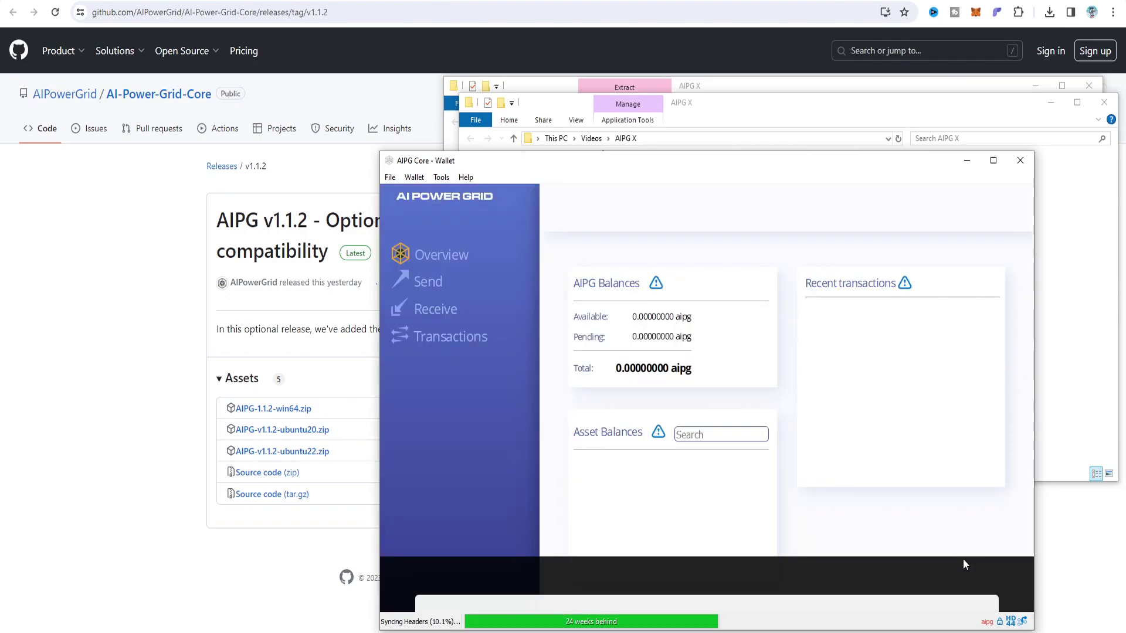
left_click_drag(646, 161, 604, 89)
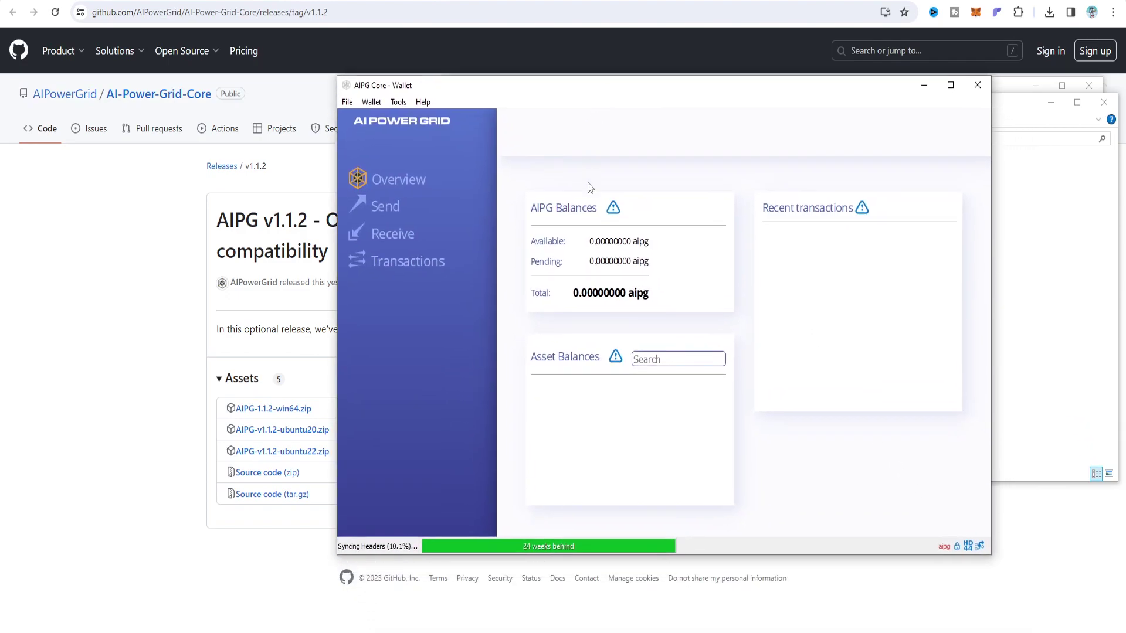
left_click(392, 234)
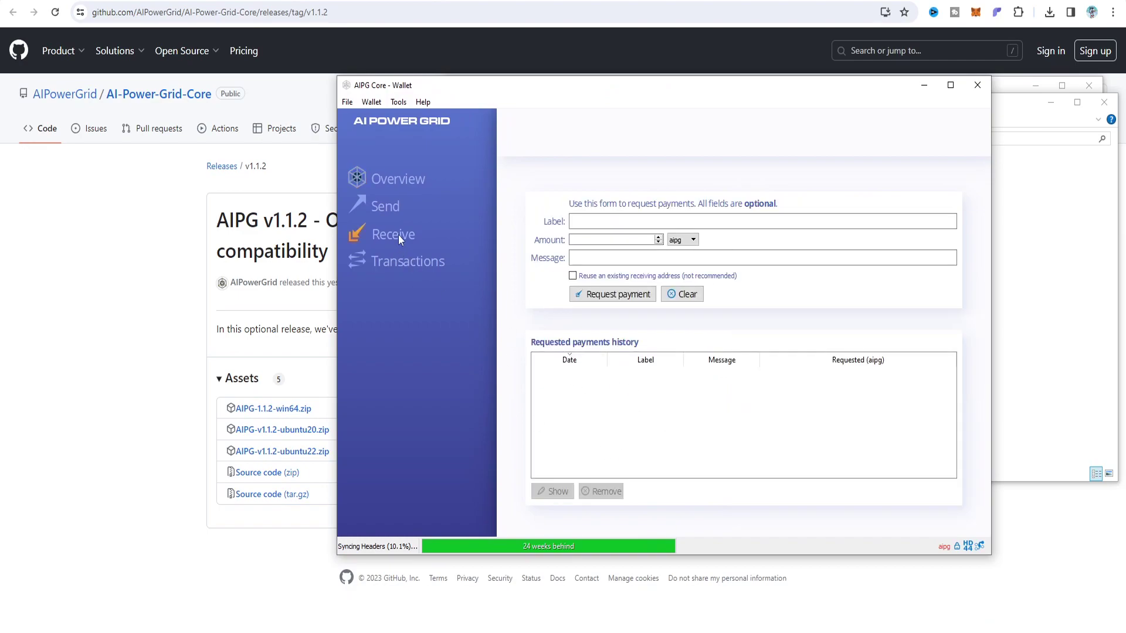
left_click(414, 180)
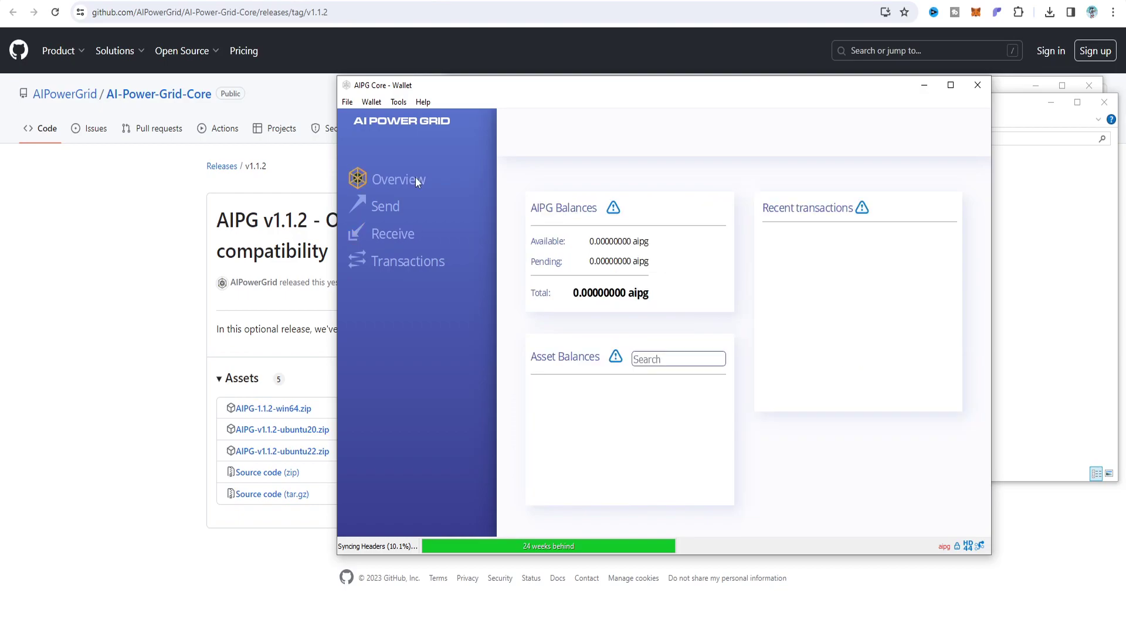
left_click(376, 214)
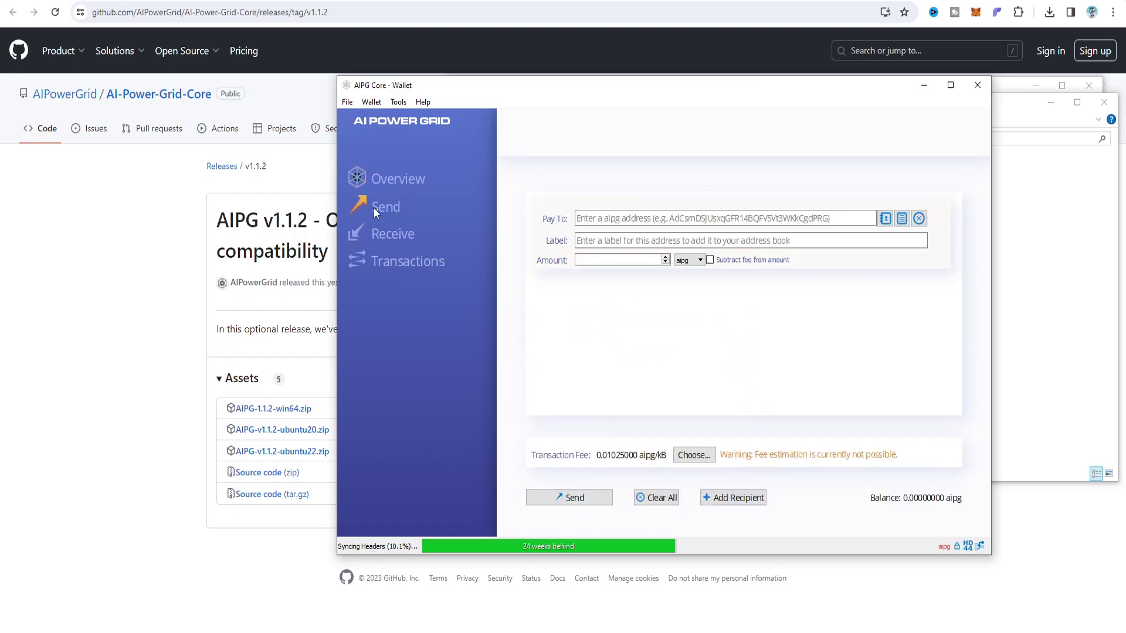
left_click(388, 237)
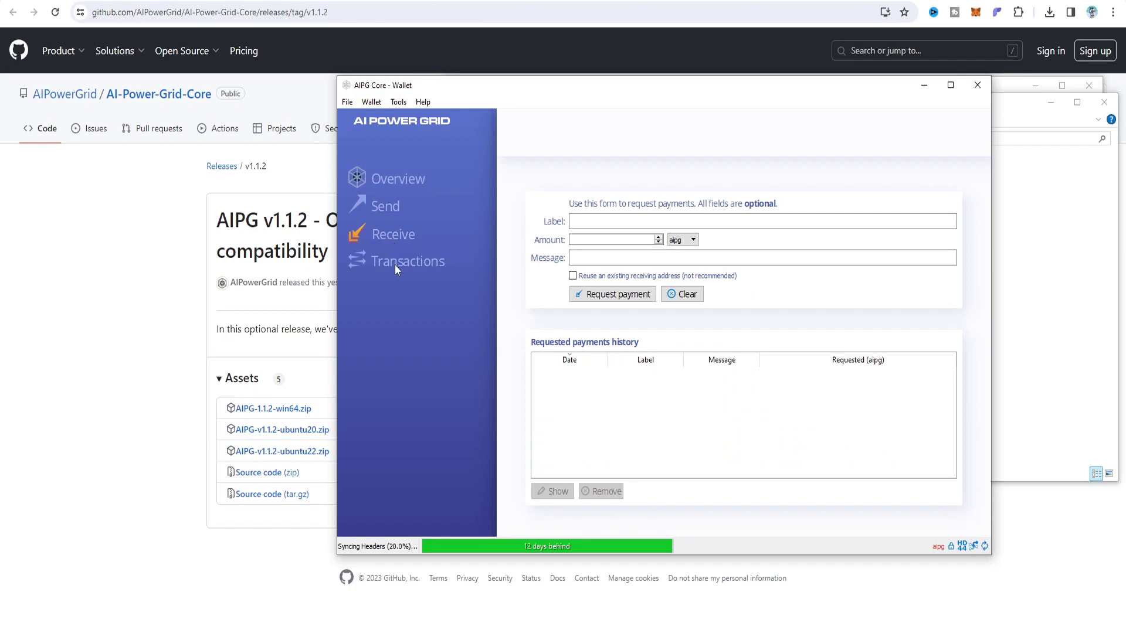
left_click(396, 265)
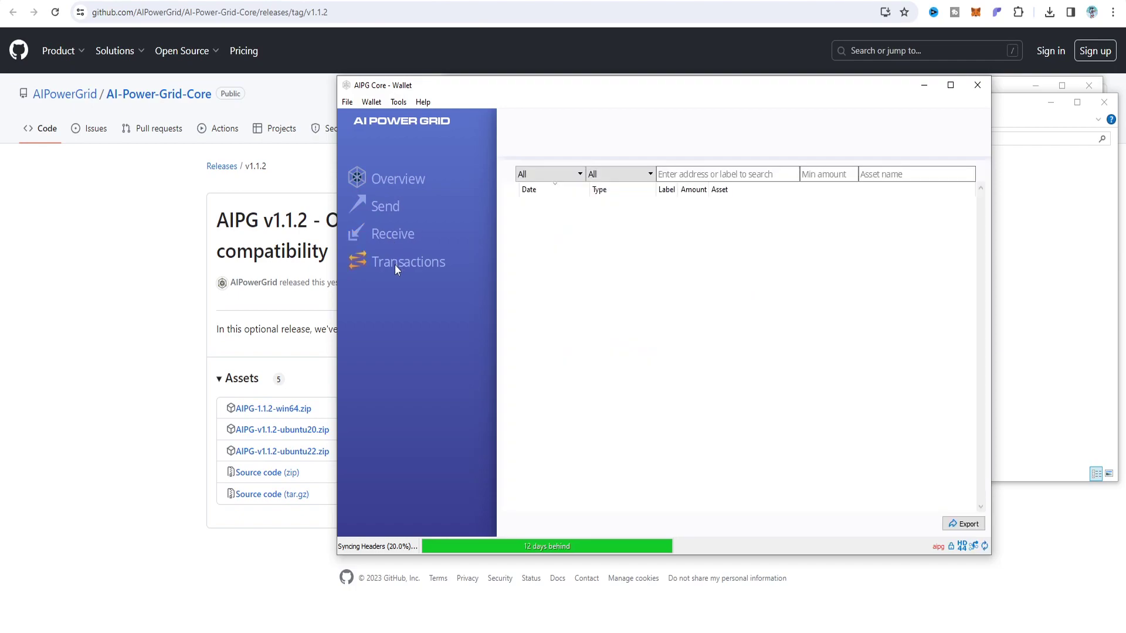
left_click(395, 234)
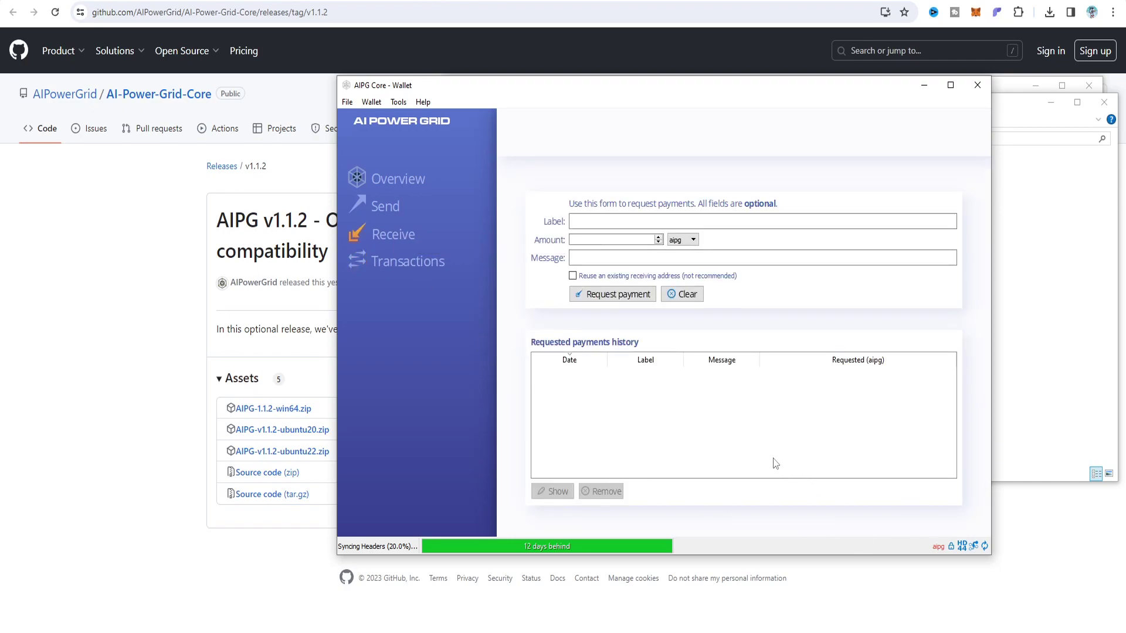
Step: Create a payment request and copy its receiving AIPG address from the QR dialog
left_click(618, 294)
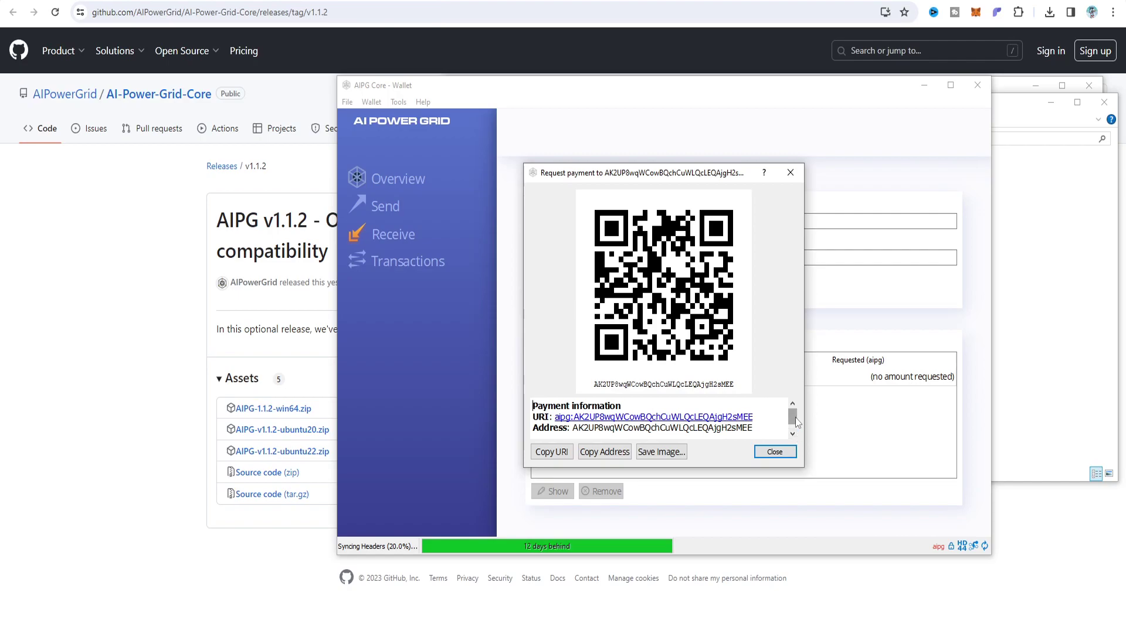
left_click_drag(795, 423, 795, 430)
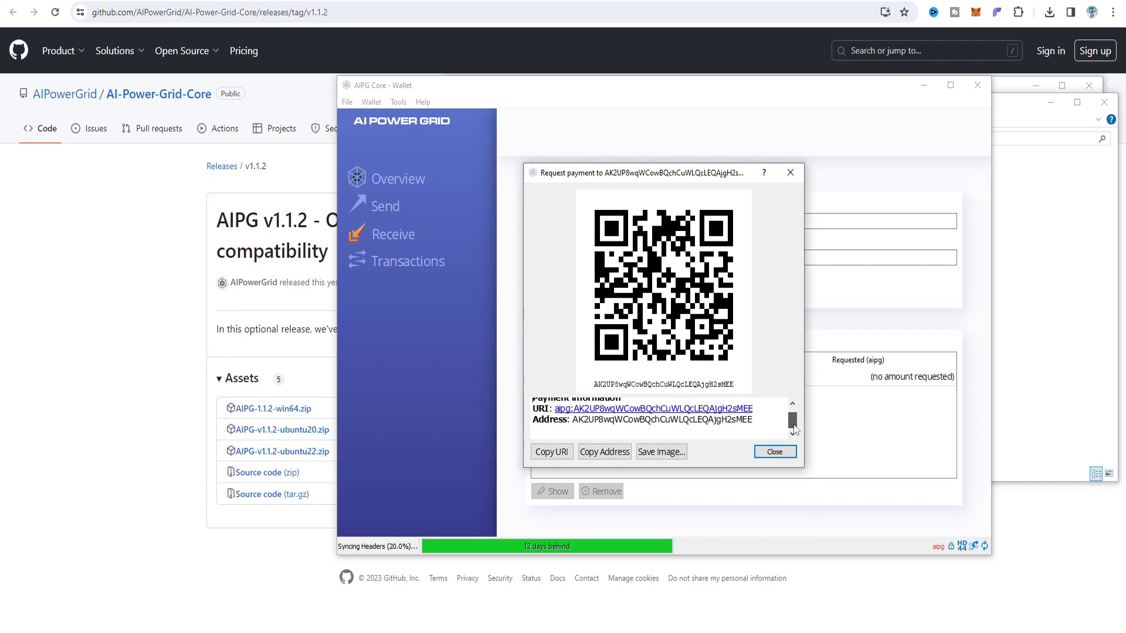
left_click(620, 458)
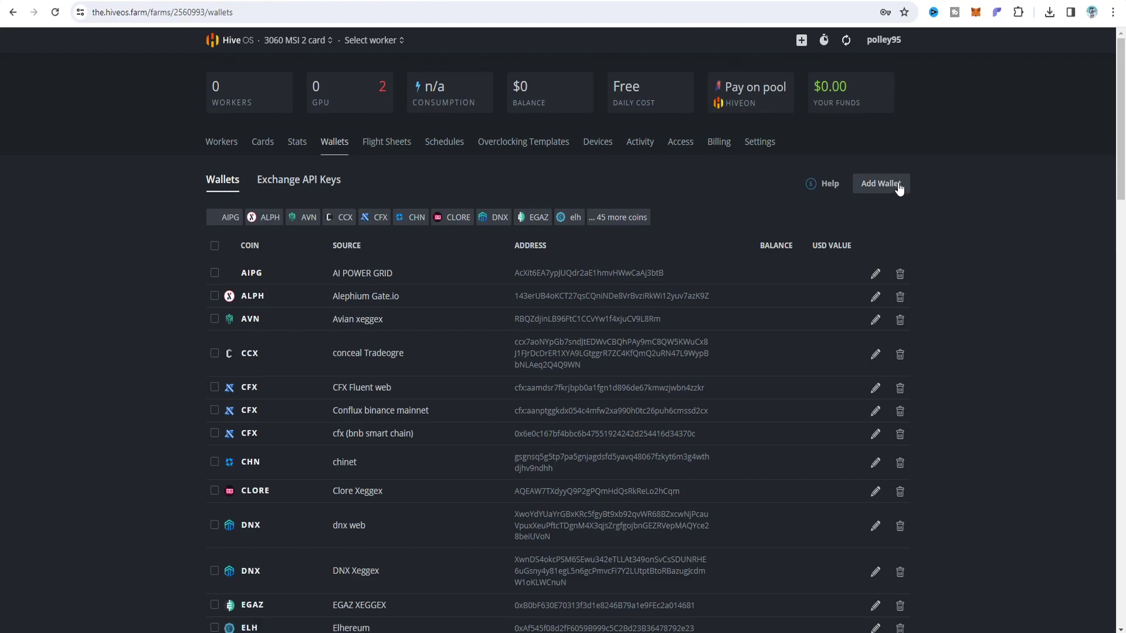
Step: Add the AIPG wallet 'AIPG Windows wallet' with the copied address, then open GMiner's GitHub releases
left_click(899, 188)
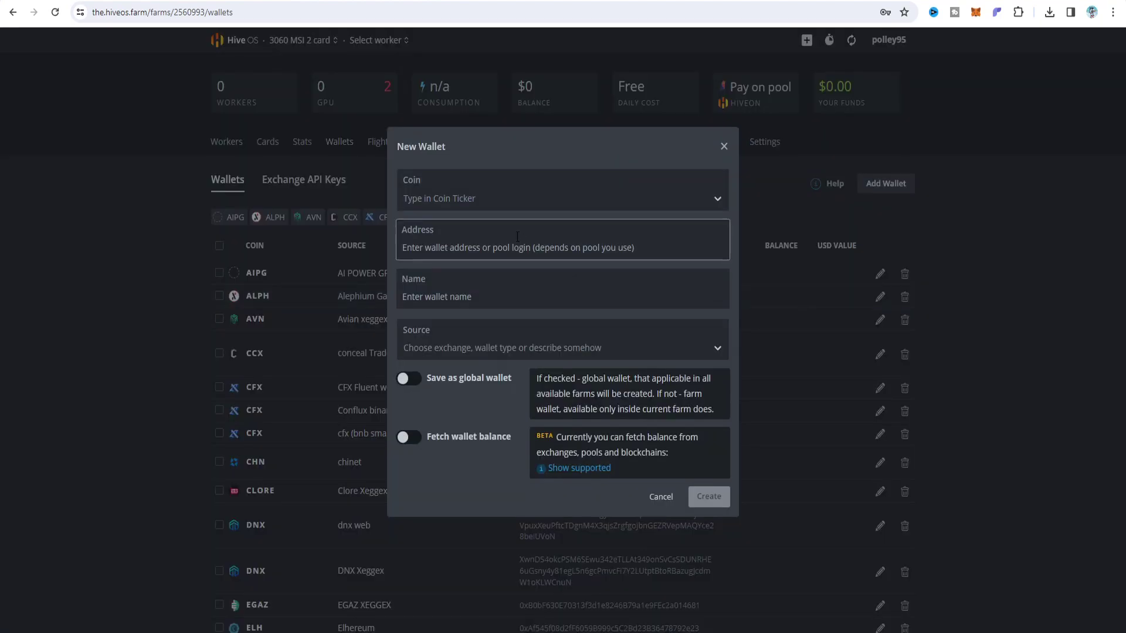
left_click(470, 203)
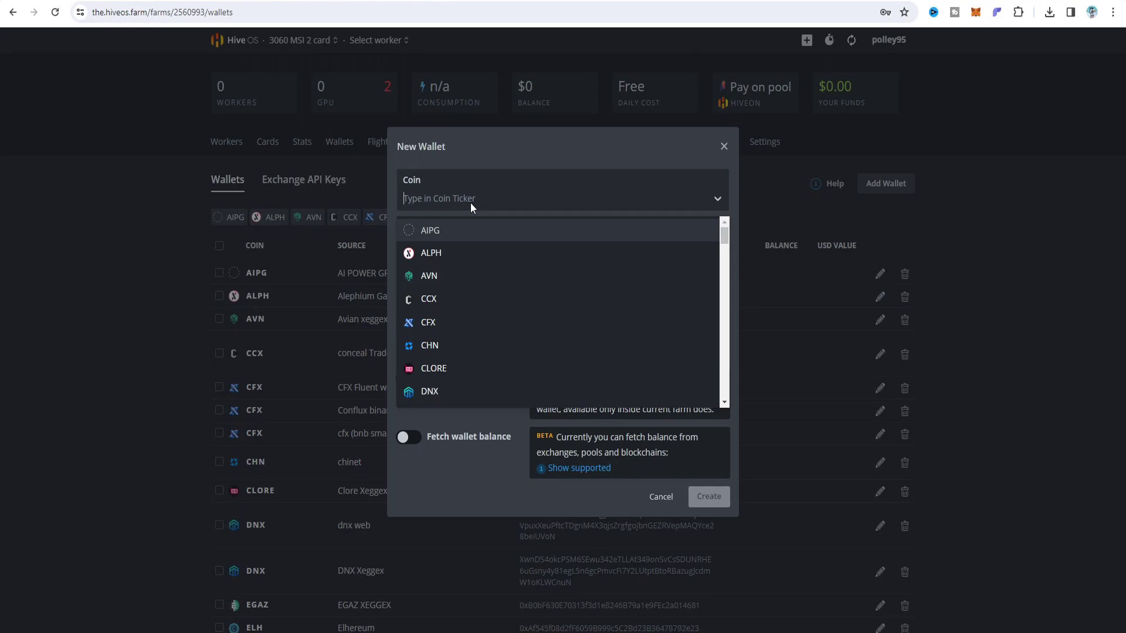
left_click(474, 235)
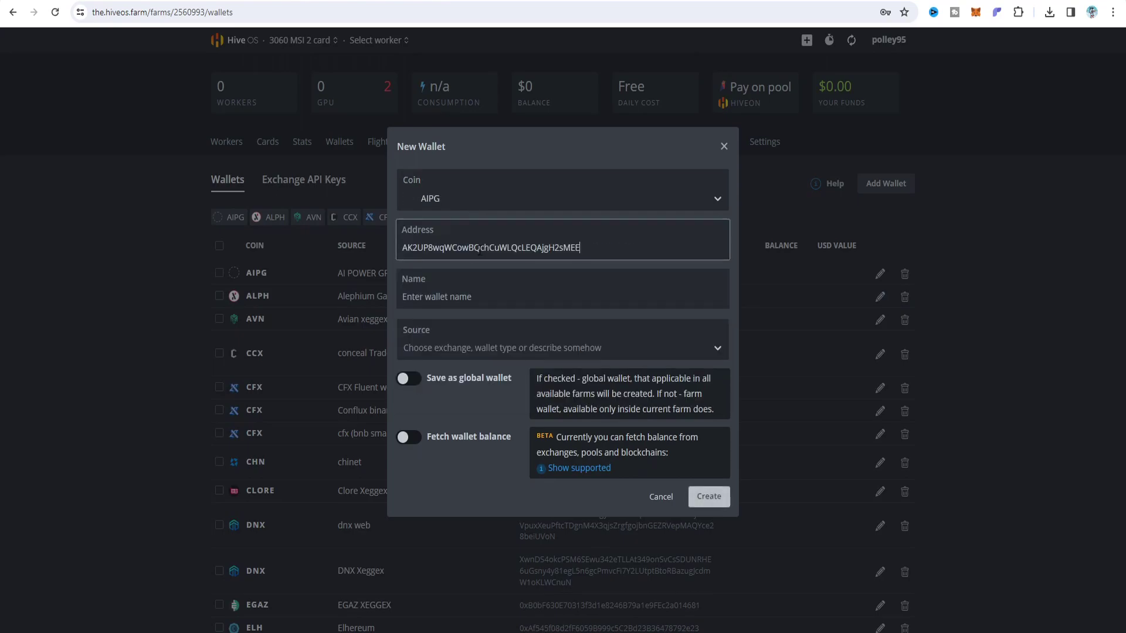
key("Tab")
type("AIPG Windows wallet")
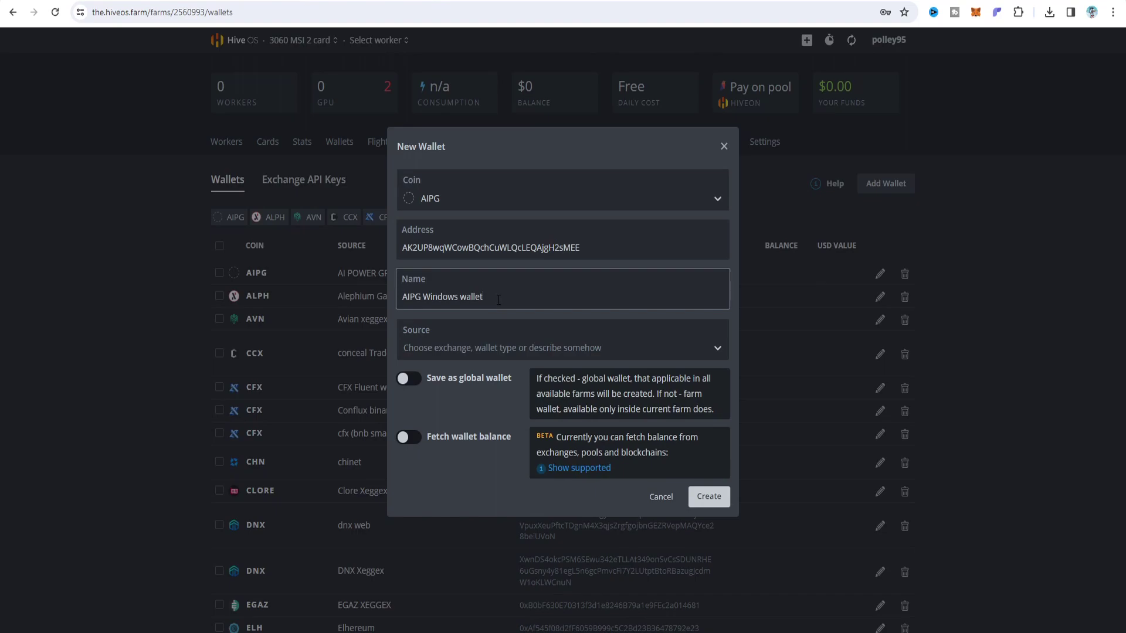
left_click(706, 496)
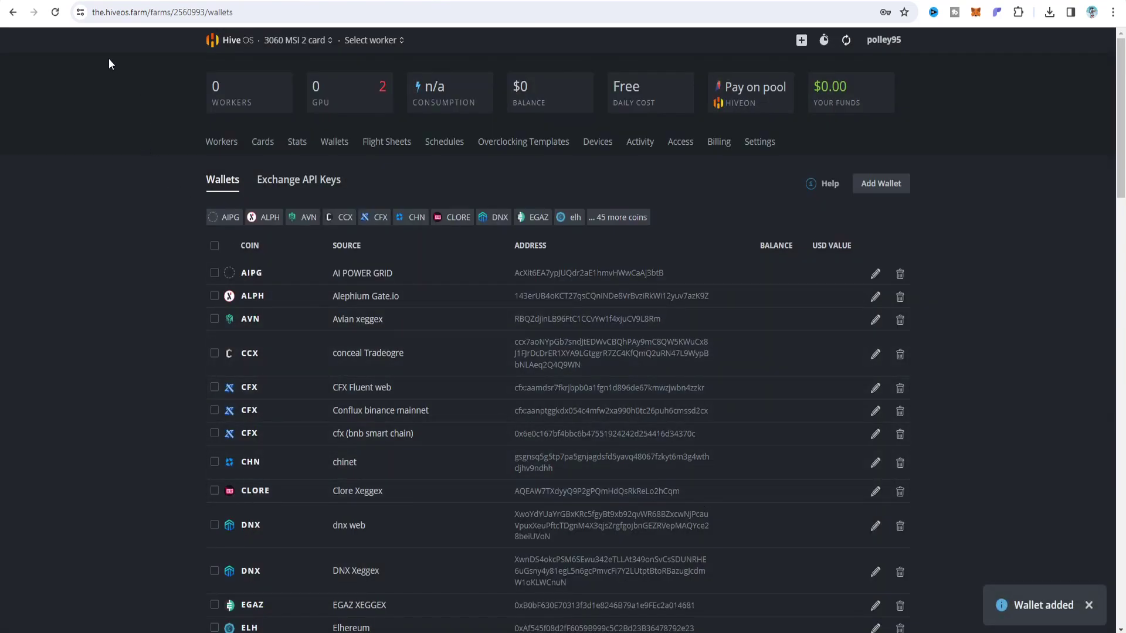
left_click(55, 13)
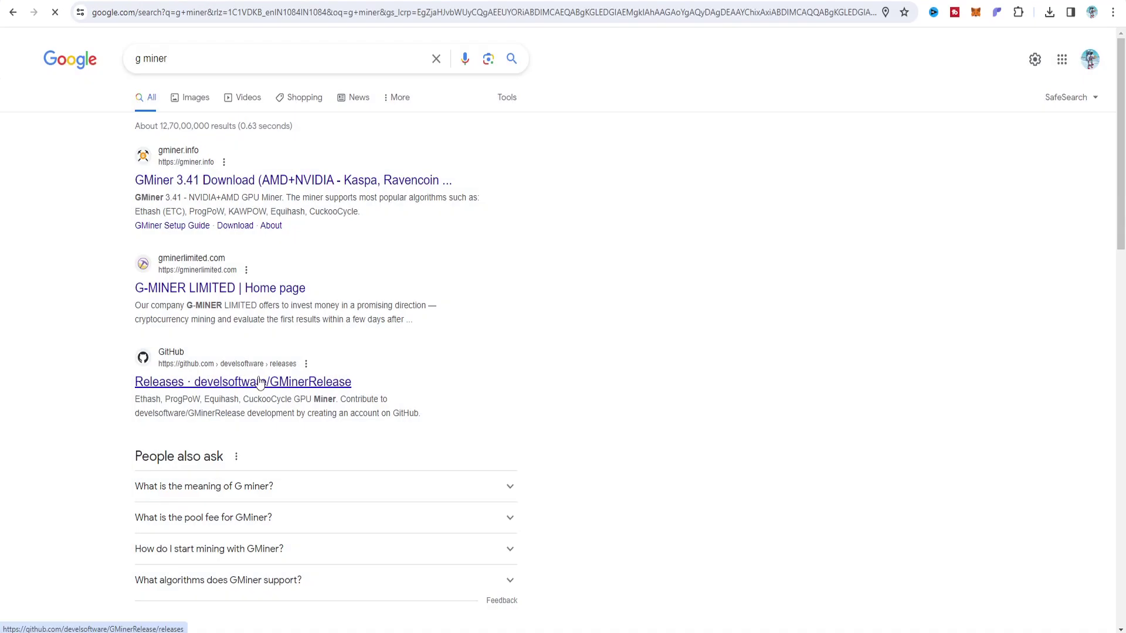
left_click(258, 381)
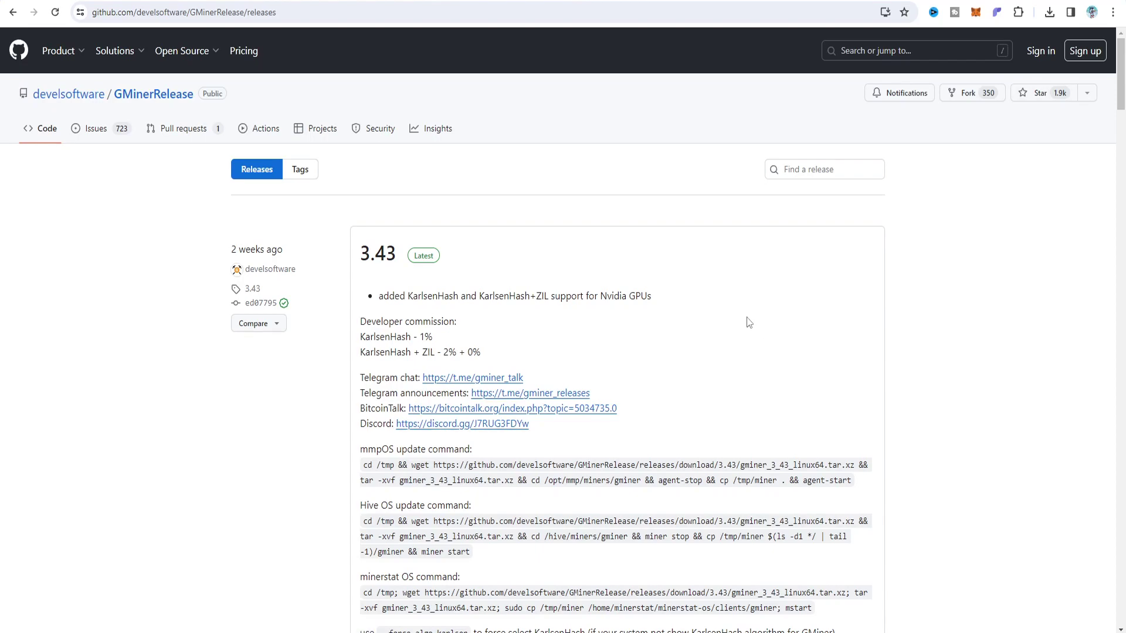
Step: Save gminer_3_43_windows64.zip from the GitHub release Assets into the AIPG X folder
scroll(747, 319, "down", 7)
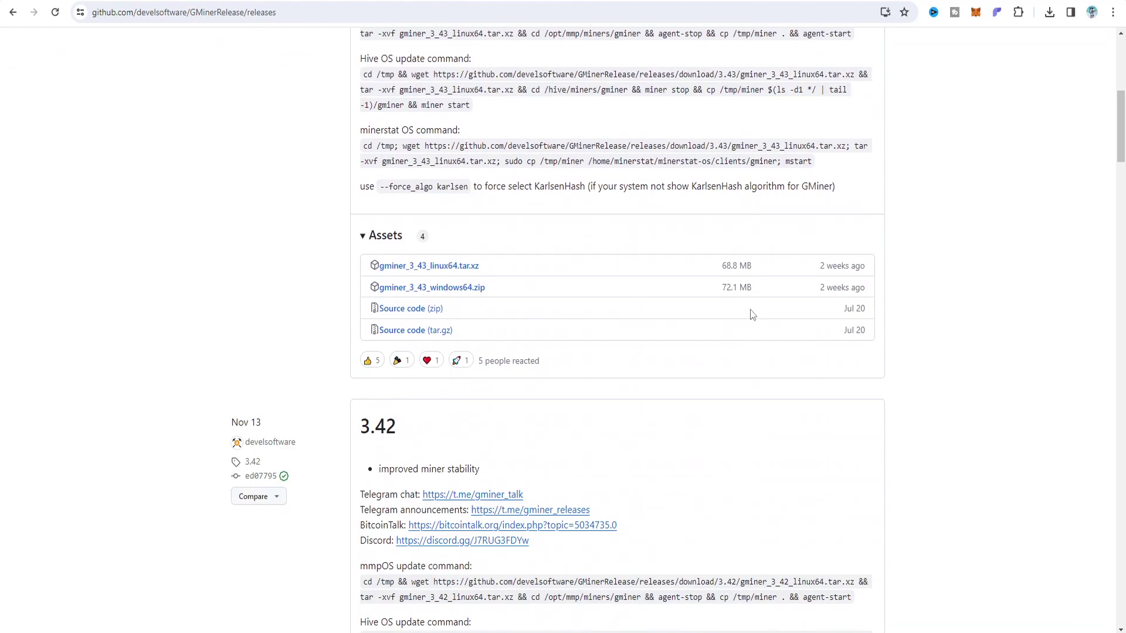
scroll(455, 426, "up", 2)
right_click(457, 418)
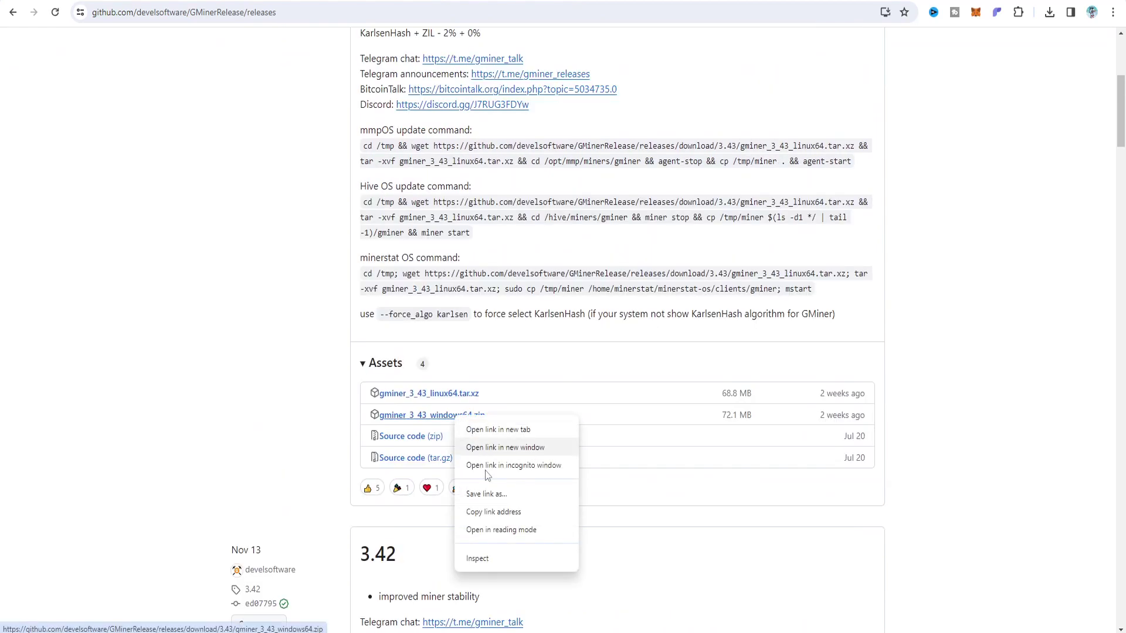
left_click(486, 494)
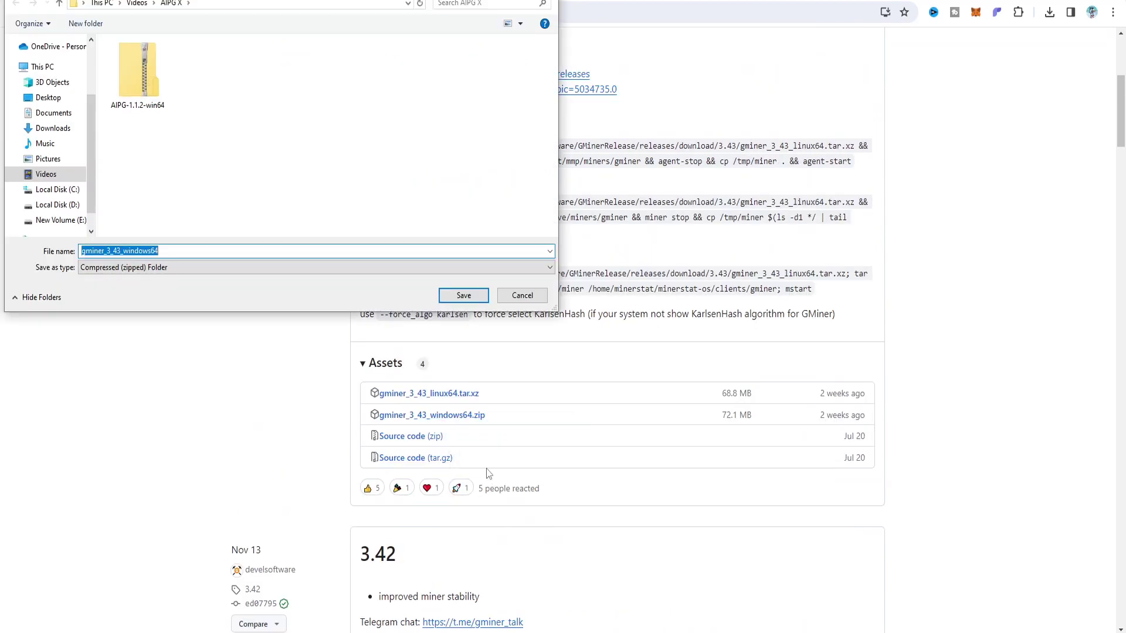
left_click(464, 295)
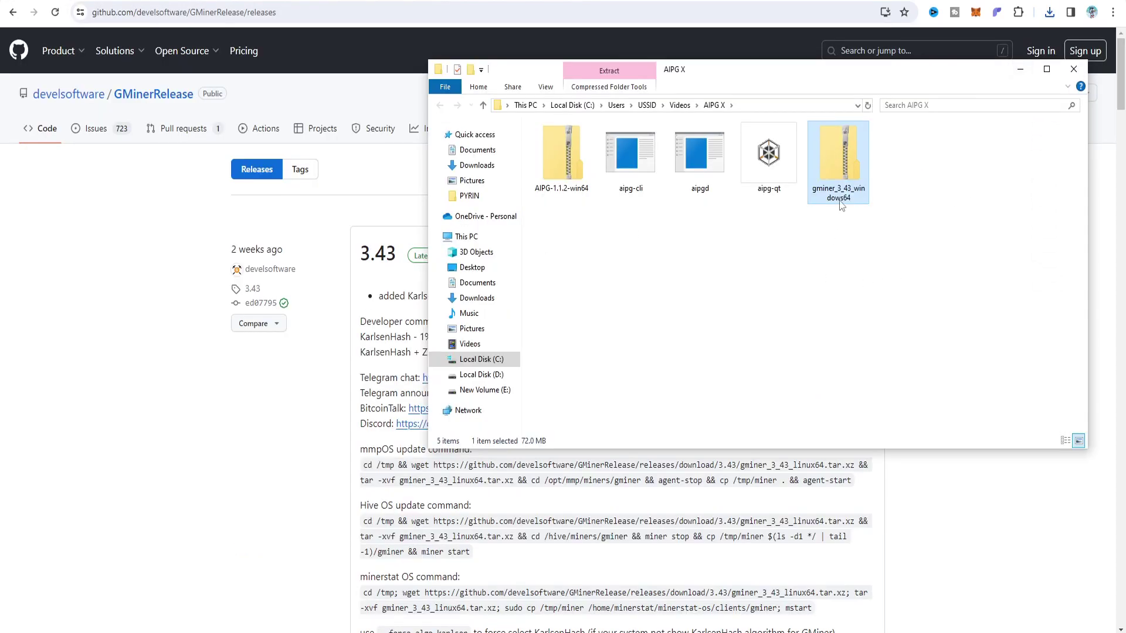
Step: Extract gminer_3_43_windows64.zip into a newly created 'g miner' folder inside AIPG X
right_click(842, 186)
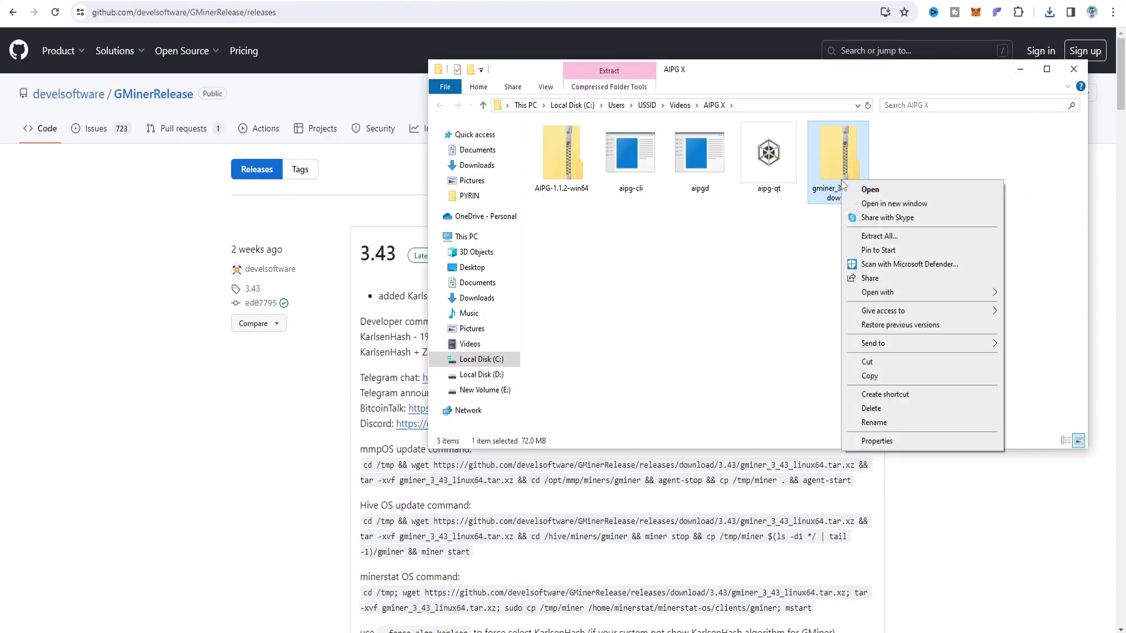
left_click(891, 237)
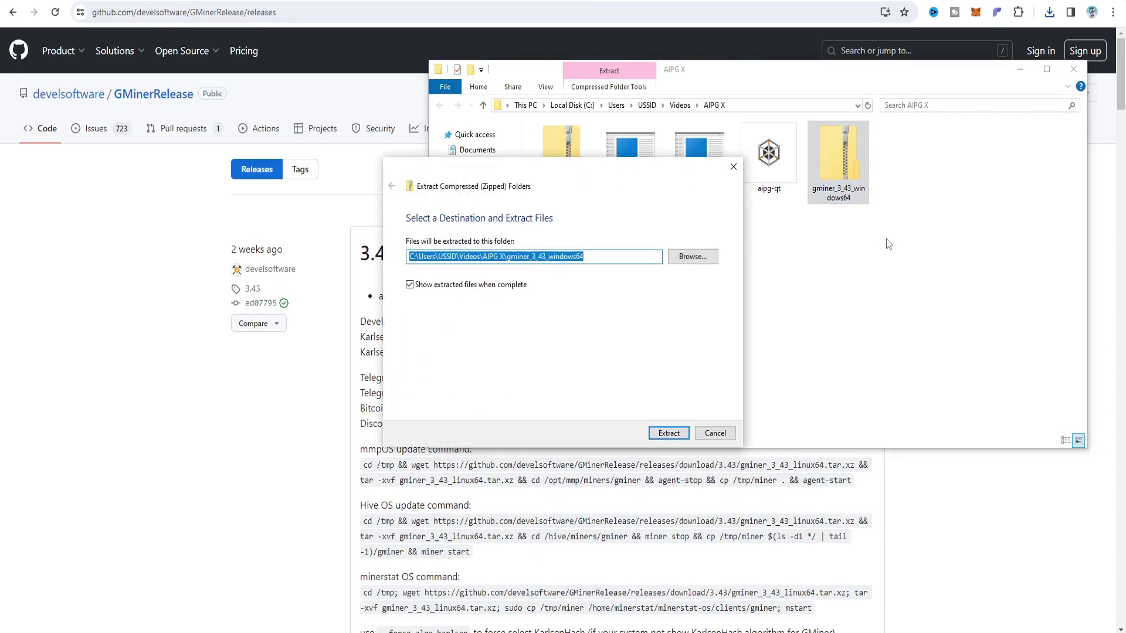
left_click(691, 258)
right_click(553, 336)
mouse_move(587, 455)
left_click(691, 462)
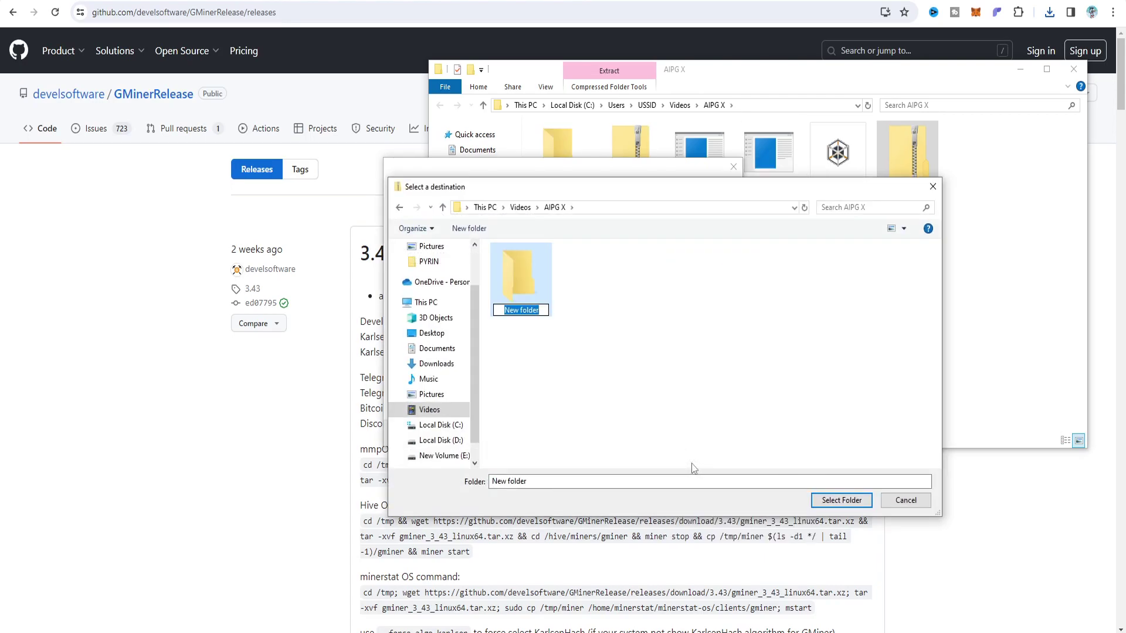
type("g miner")
key("Return")
key("Return")
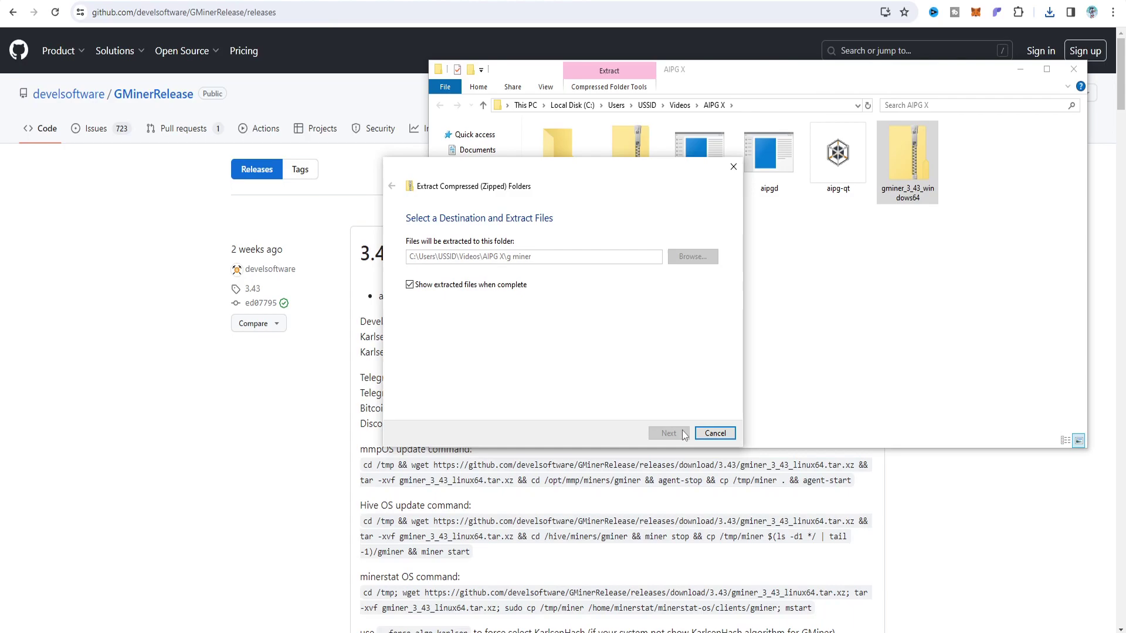
left_click(681, 433)
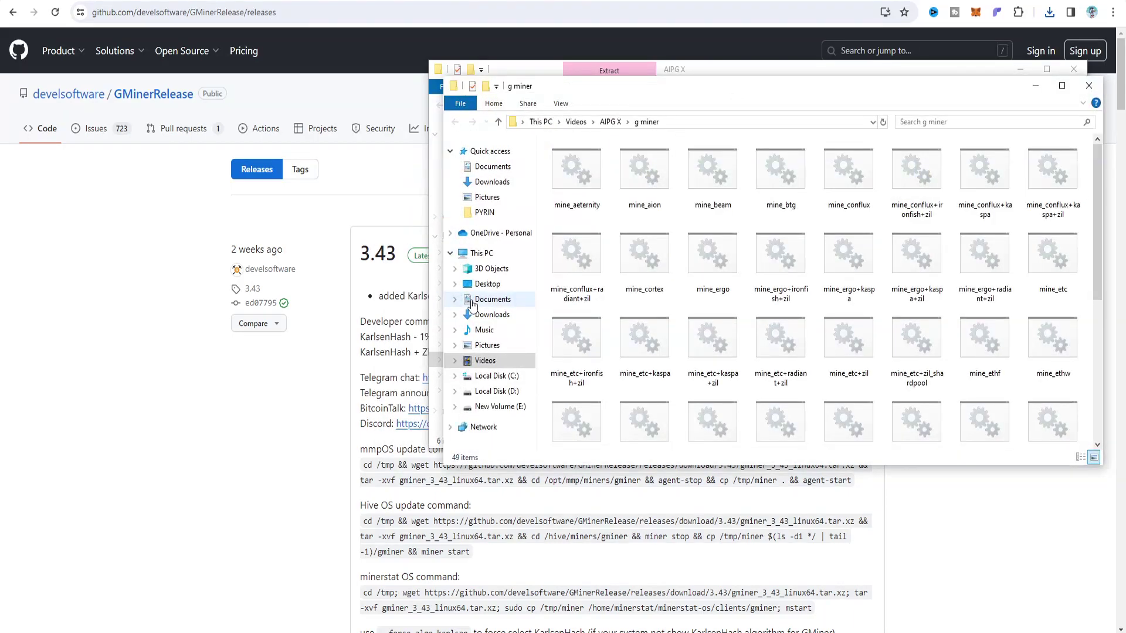
Step: Show the g miner folder in Details view and enlarge and reposition its window
right_click(539, 210)
mouse_move(639, 222)
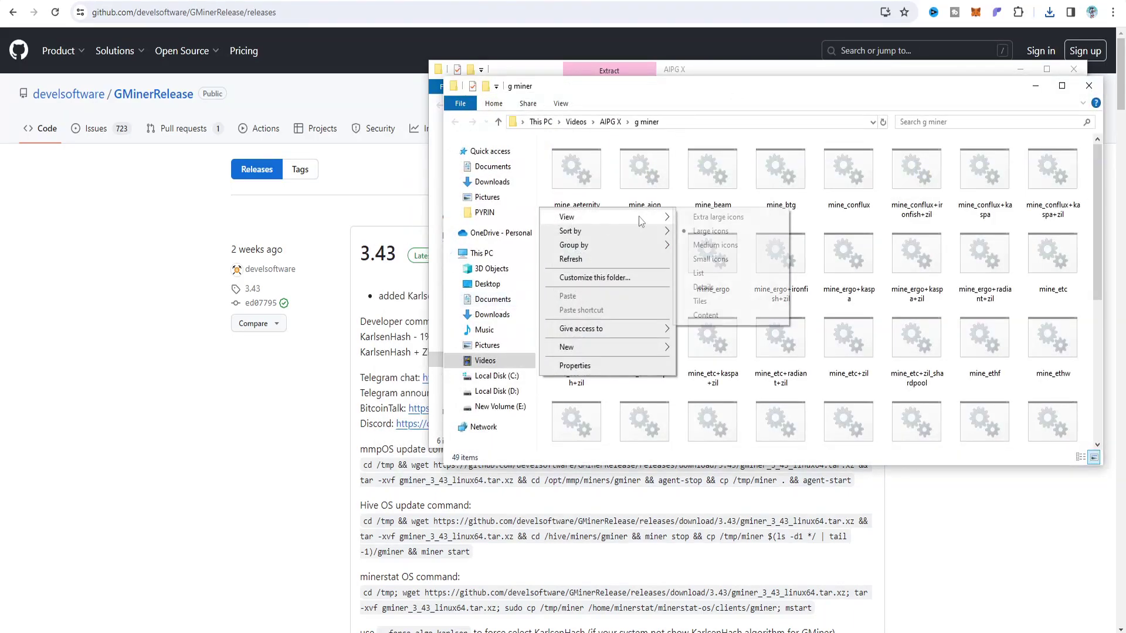
left_click(707, 288)
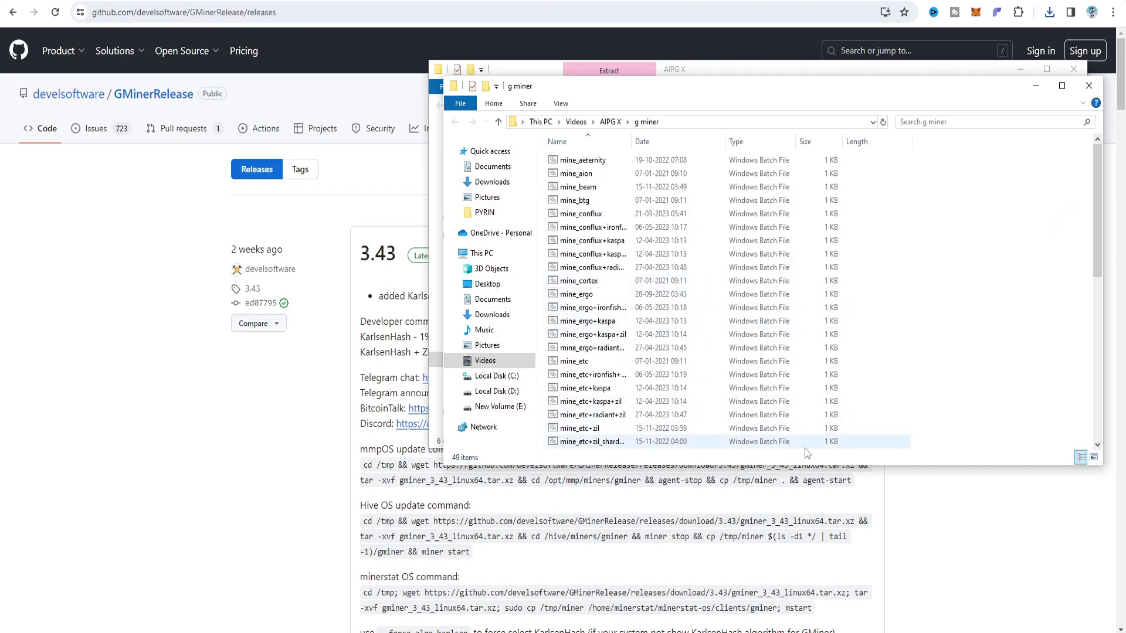
left_click_drag(850, 465, 831, 612)
left_click_drag(755, 102, 578, 85)
scroll(903, 388, "down", 6)
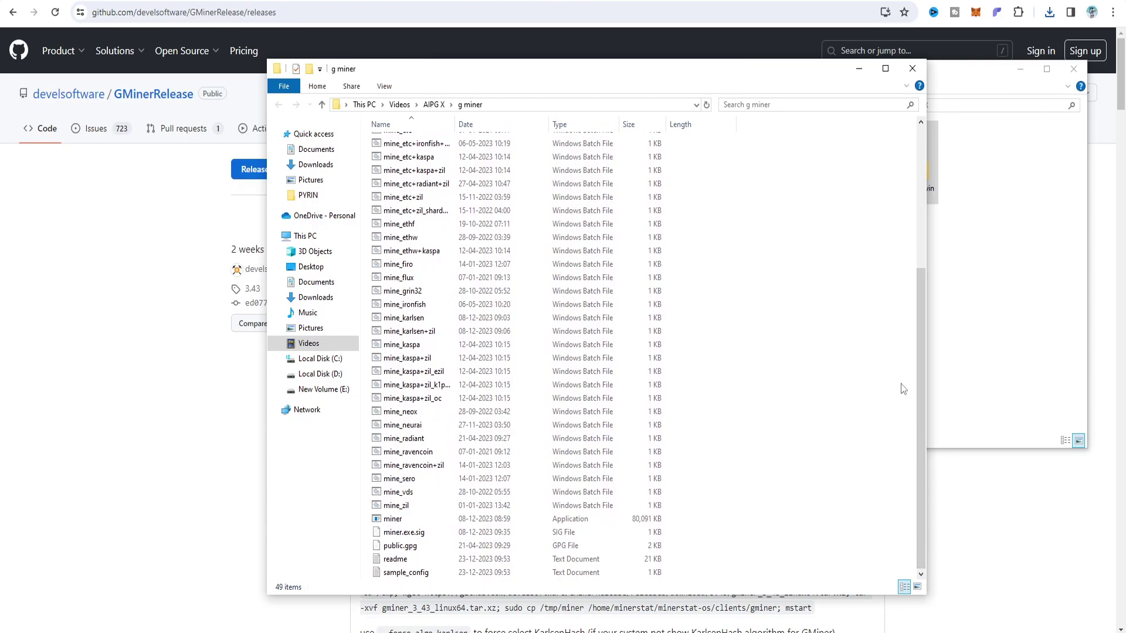
left_click_drag(920, 354, 923, 175)
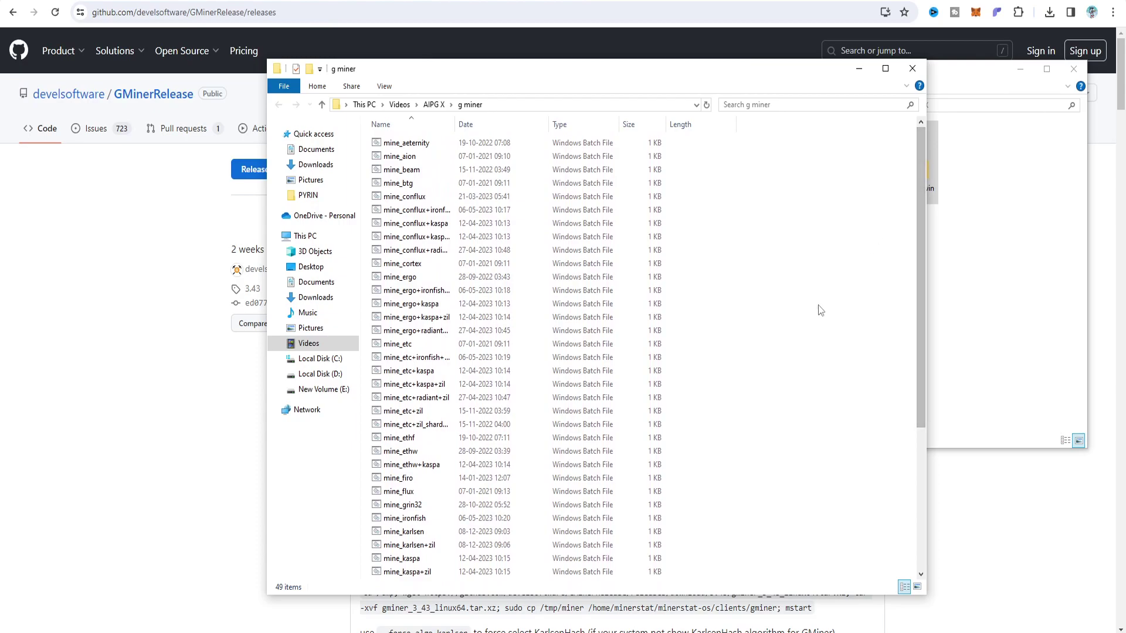
left_click_drag(924, 274, 910, 447)
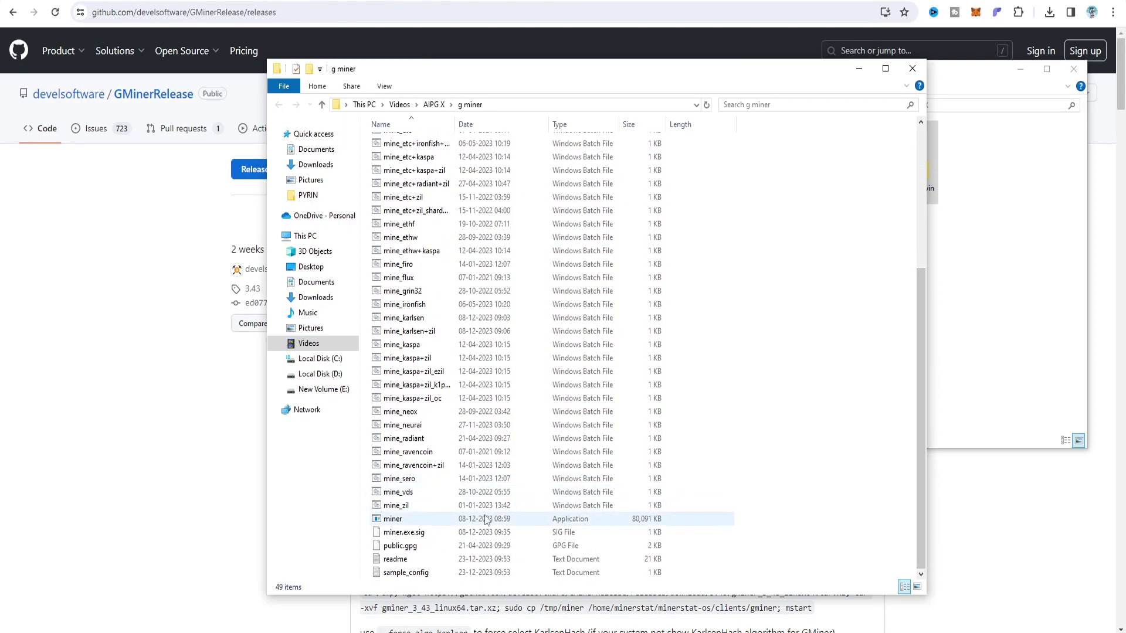
Step: Copy and paste the mine_ravencoin batch file, renaming the copy to mine_AIPG
right_click(401, 455)
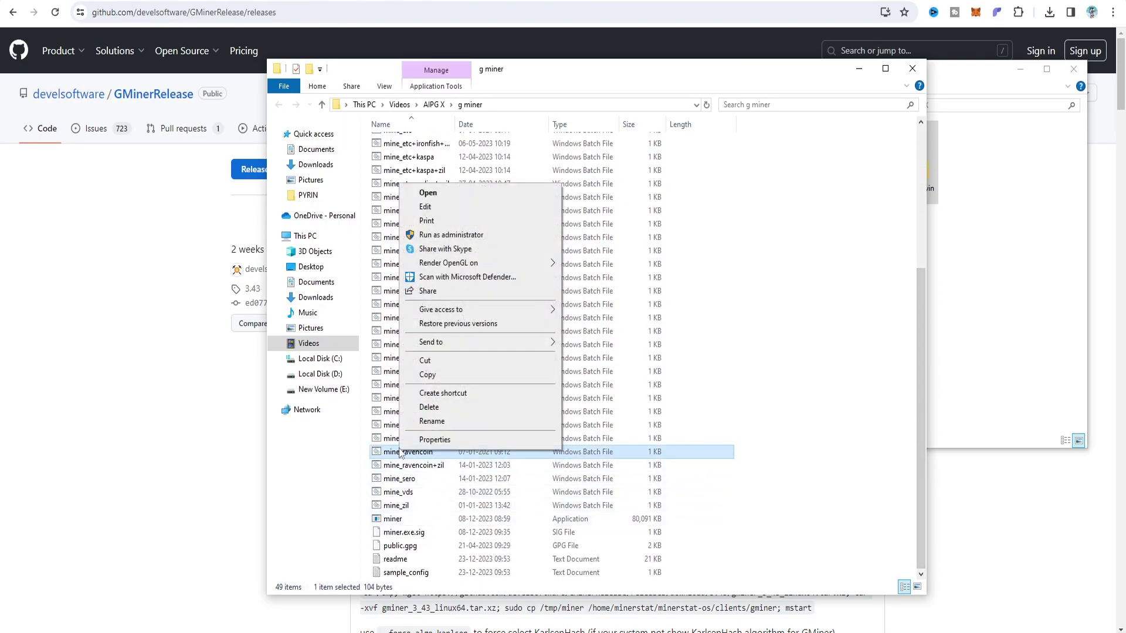
left_click(432, 376)
right_click(810, 447)
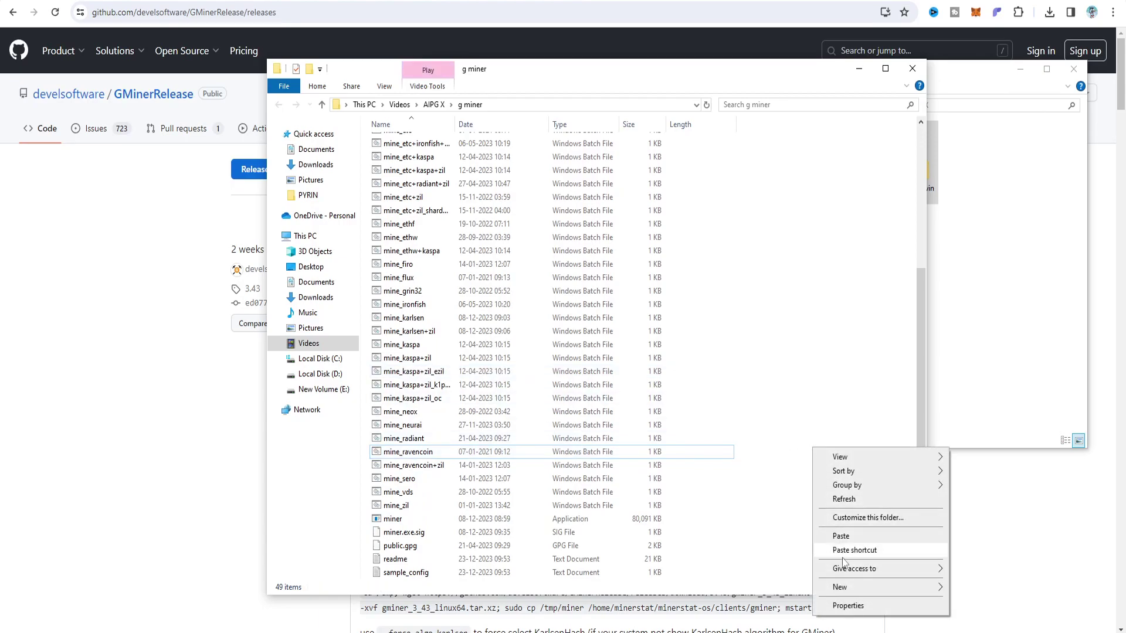
left_click(847, 537)
left_click_drag(459, 439, 405, 439)
type("AIPG")
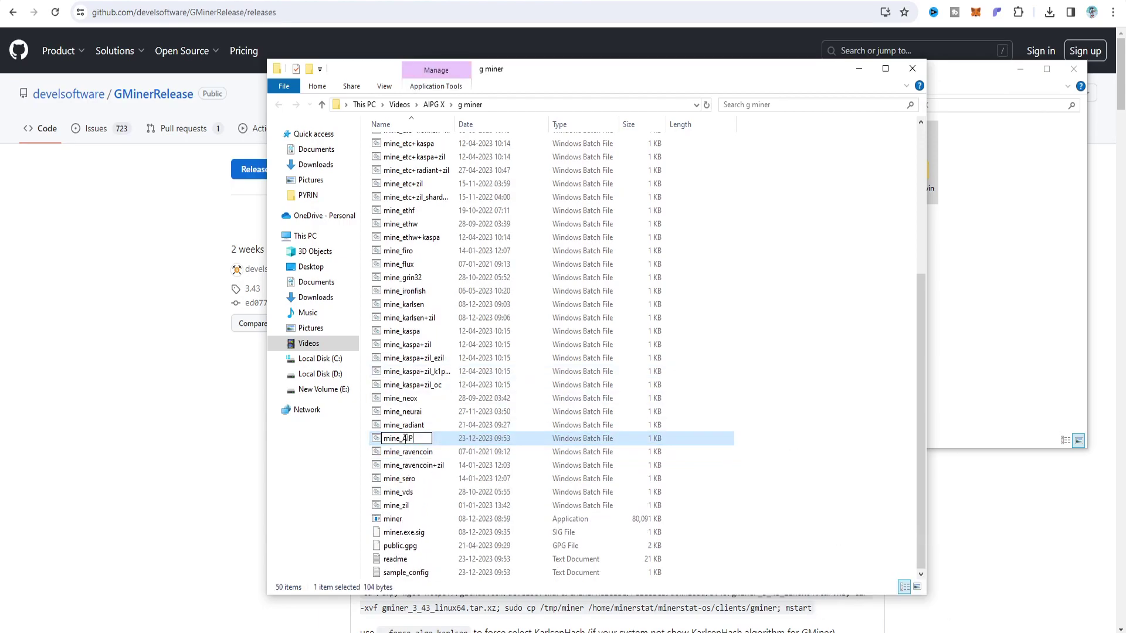
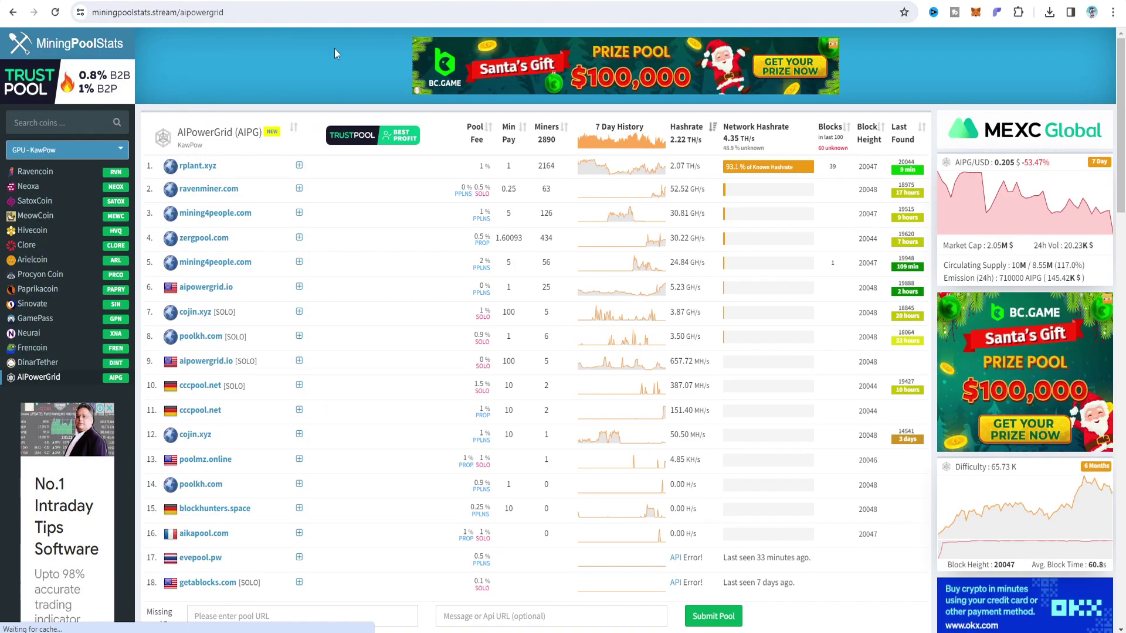
Step: Open the rplant.xyz pool's aipowergrid page and show its connection details
left_click(196, 170)
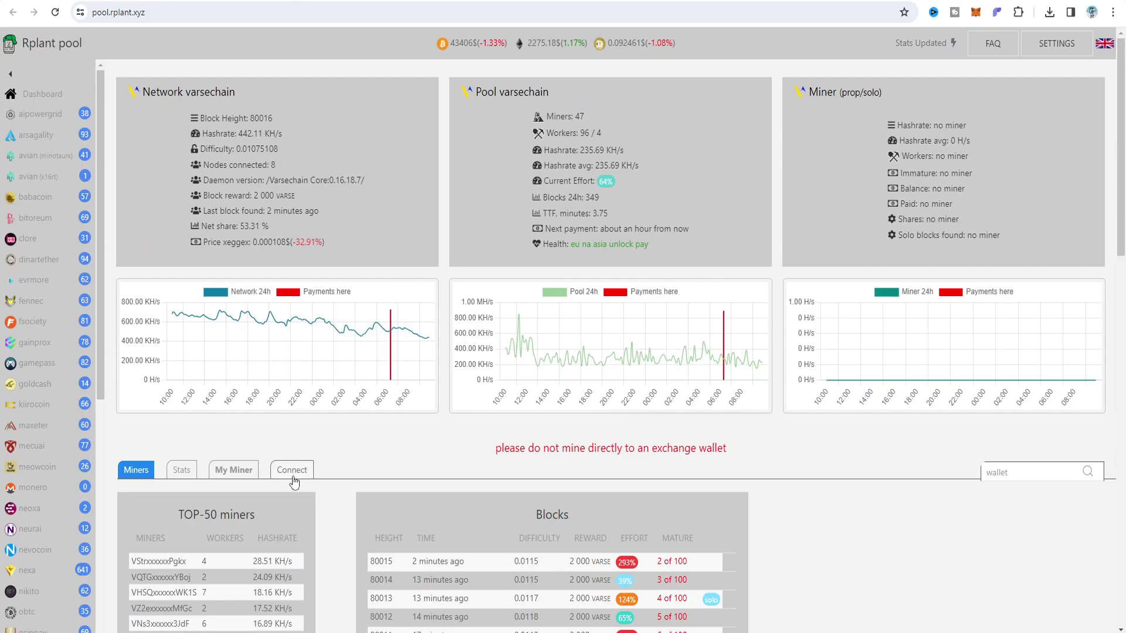
left_click(291, 472)
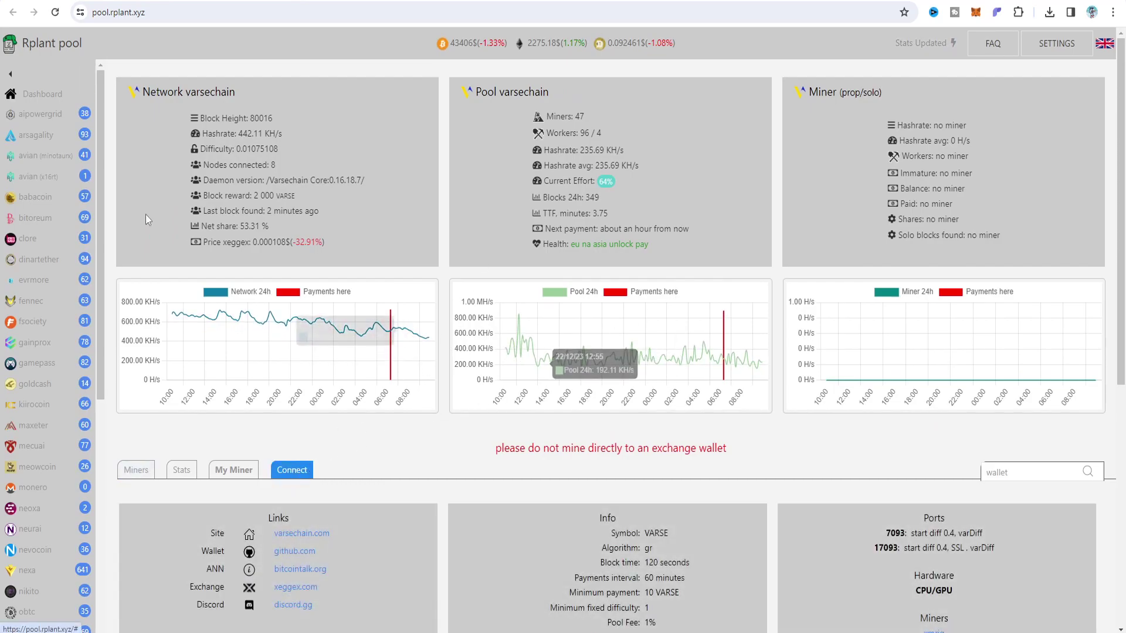
scroll(63, 311, "down", 4)
scroll(52, 264, "up", 4)
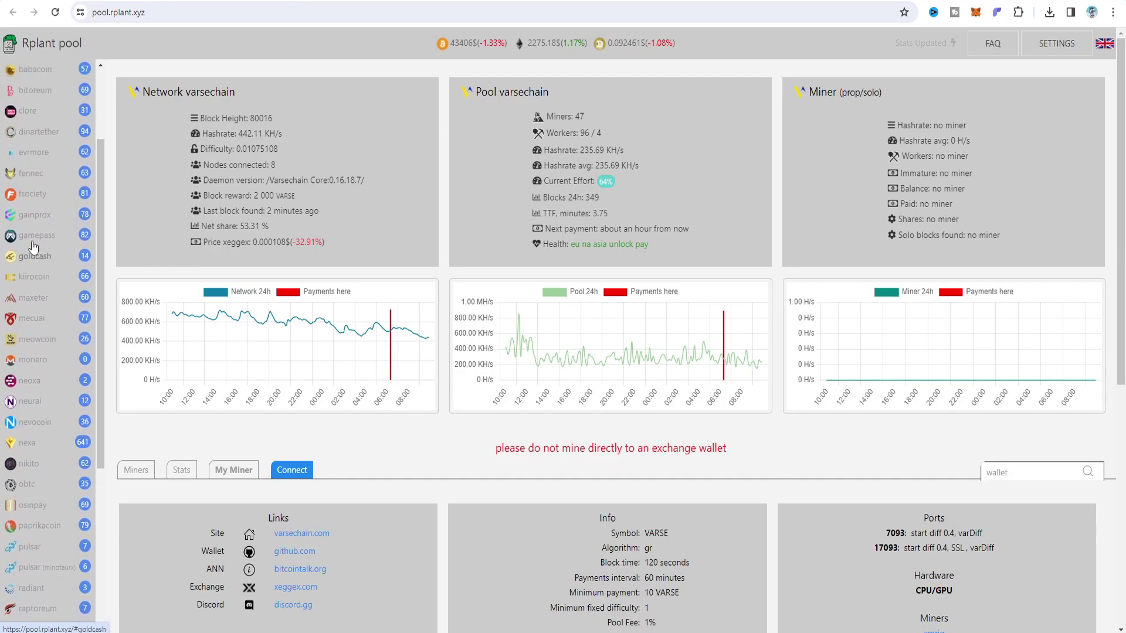
left_click(40, 116)
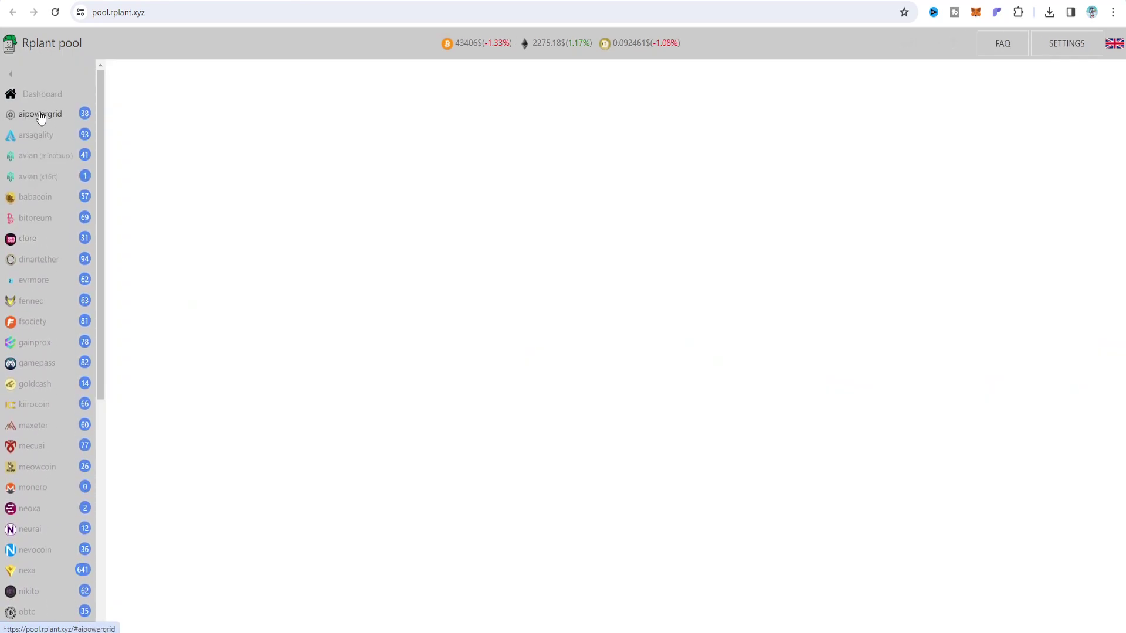
left_click(303, 475)
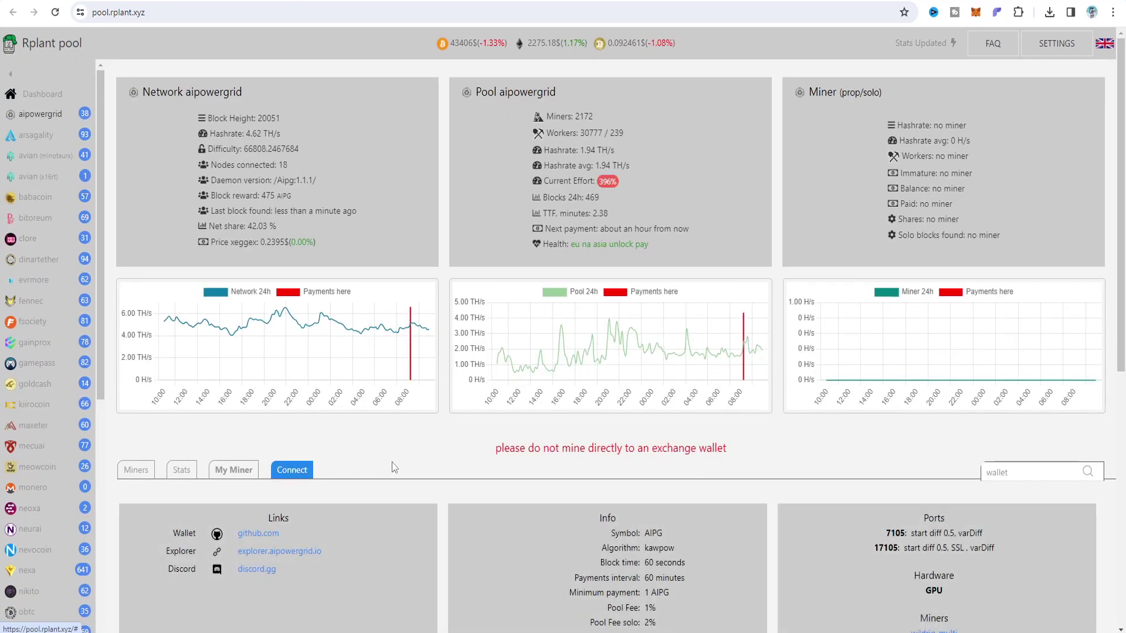
mouse_move(520, 460)
scroll(521, 459, "down", 4)
scroll(520, 460, "down", 4)
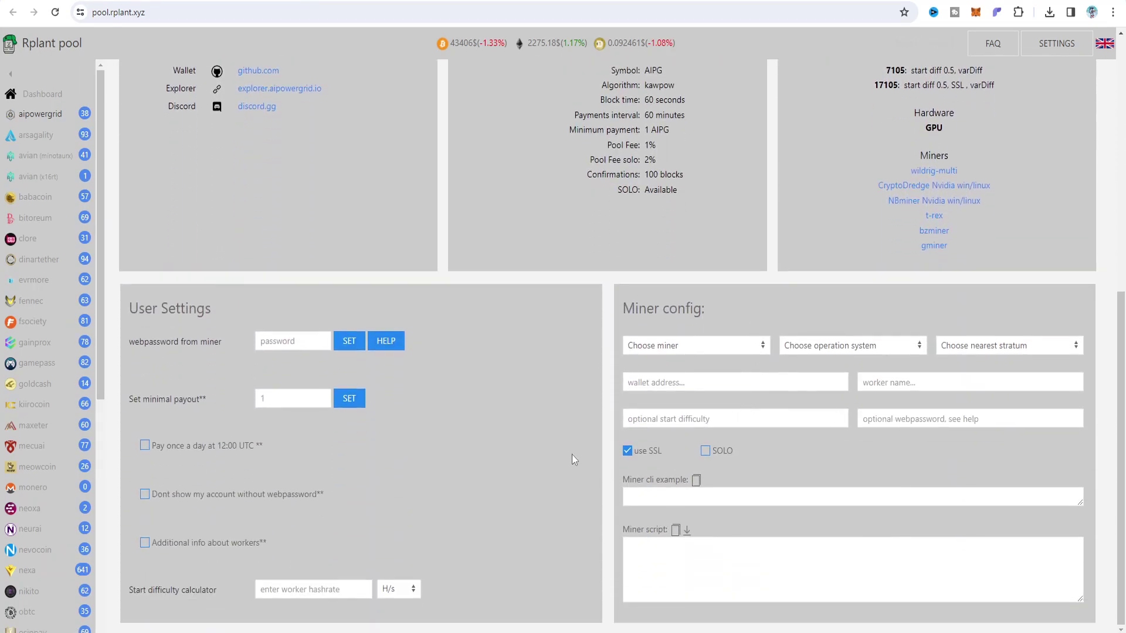
Step: Generate a gminer Windows solo command on the Asia-Pacific stratum without SSL and select it
left_click(684, 347)
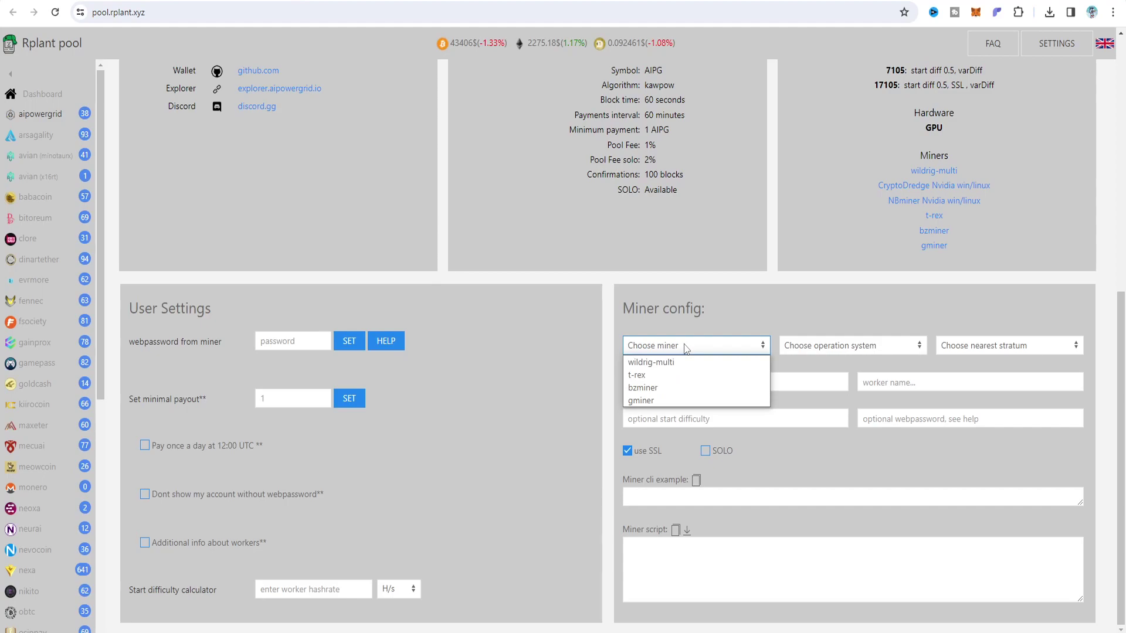
left_click(651, 400)
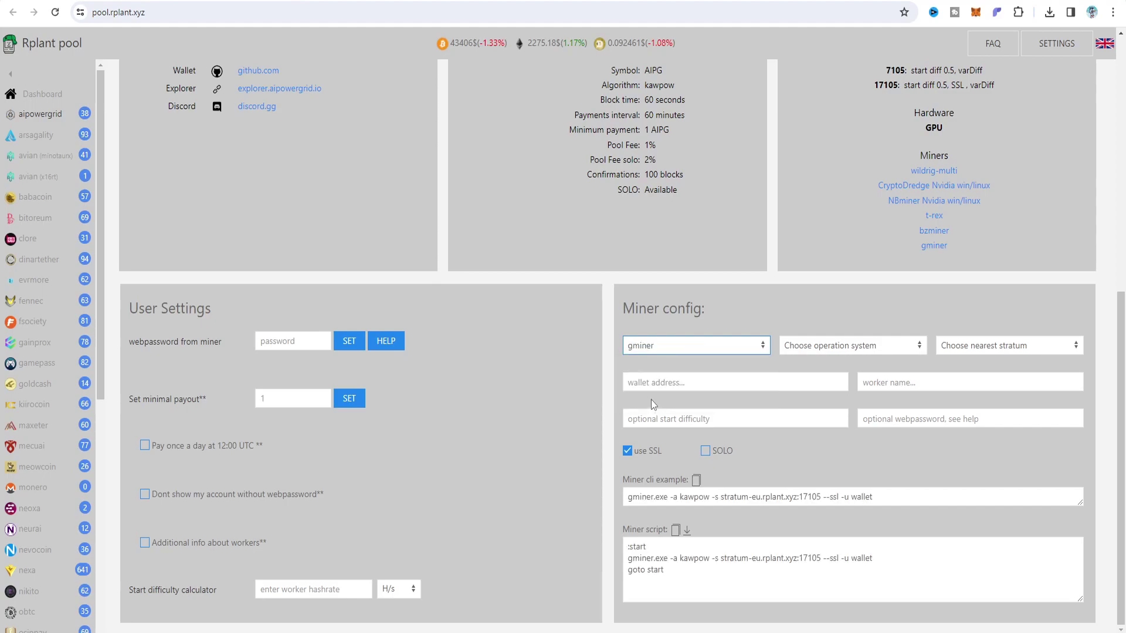
left_click(801, 352)
left_click(811, 361)
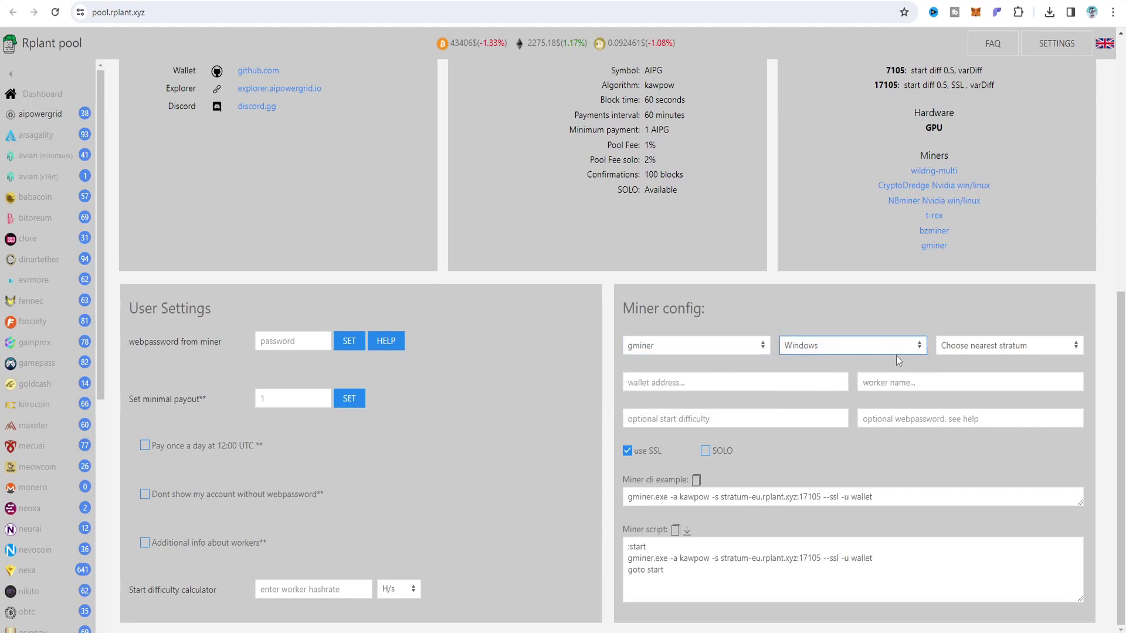
left_click(994, 347)
left_click(990, 373)
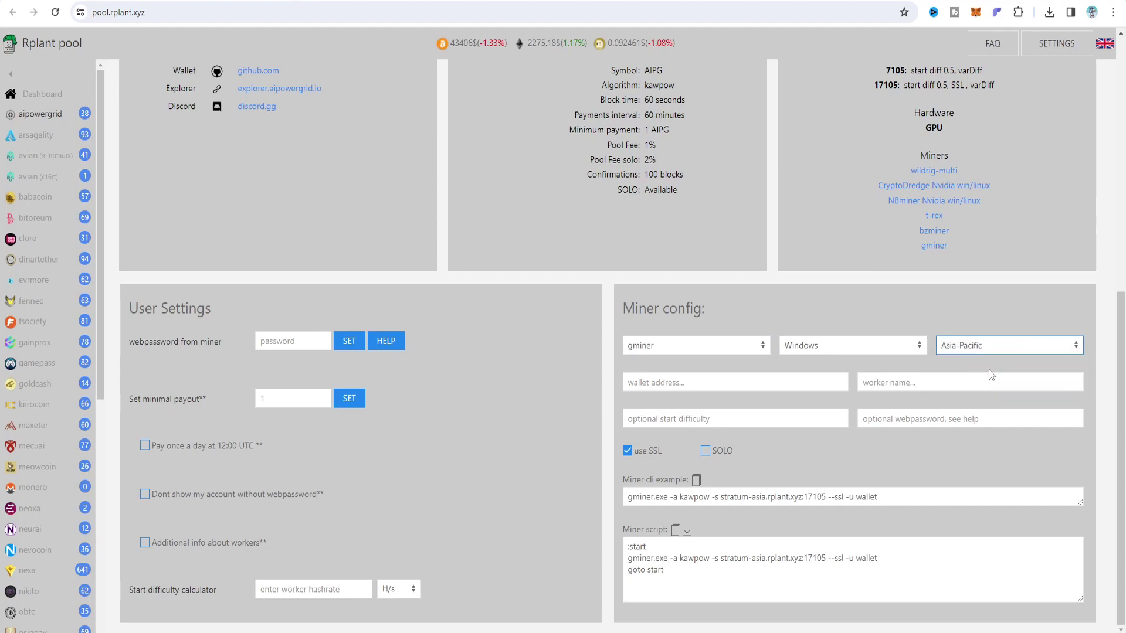
left_click(628, 451)
left_click(705, 451)
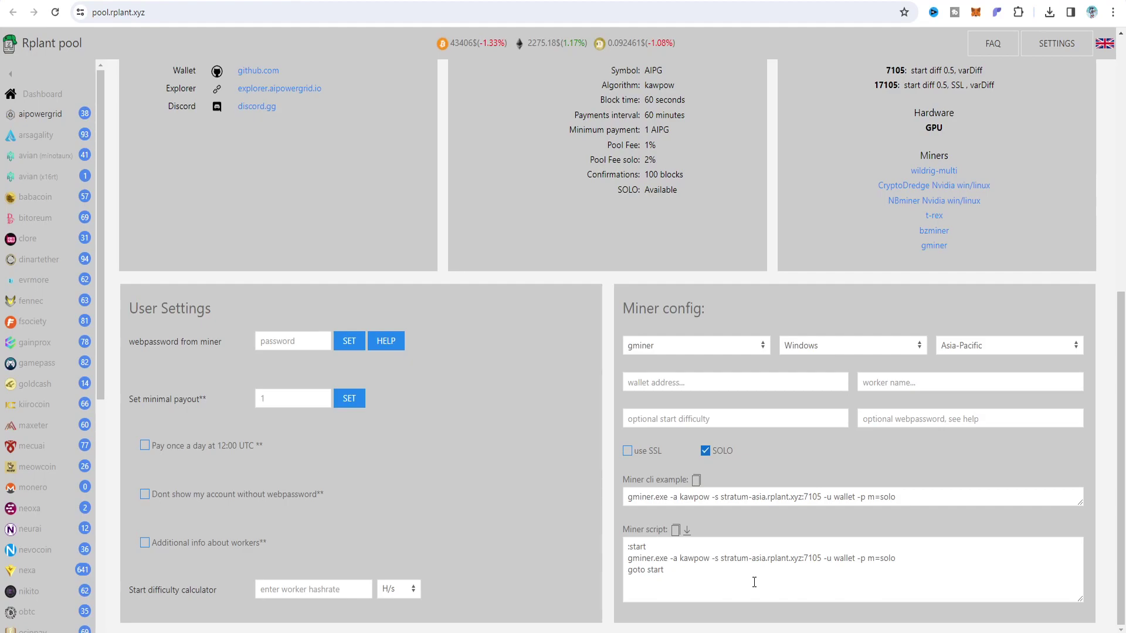
left_click_drag(900, 497, 623, 503)
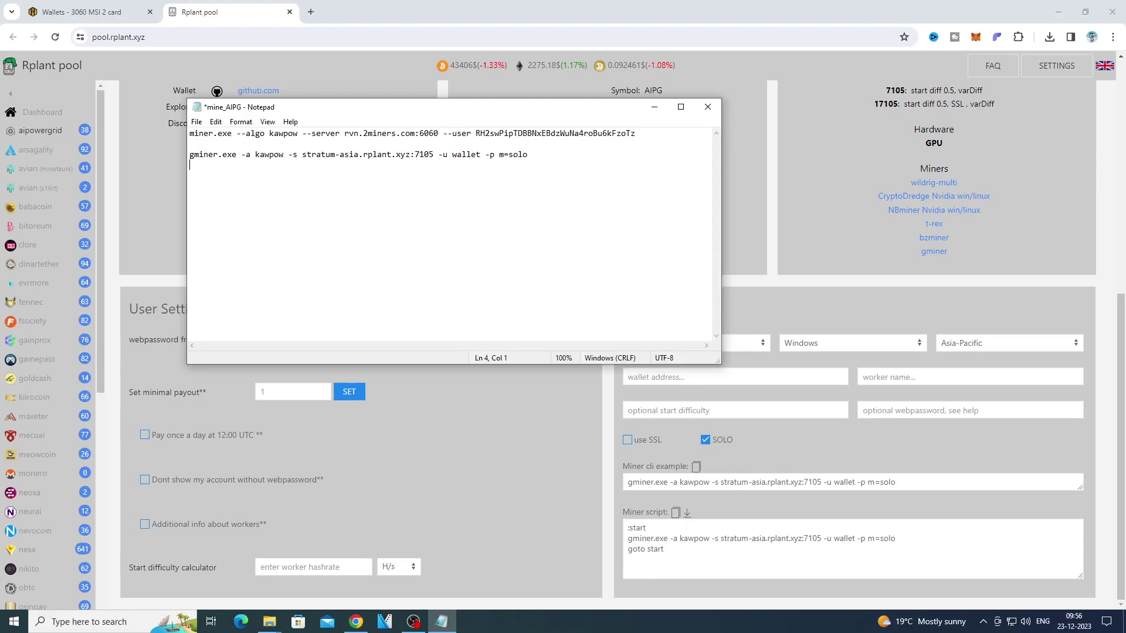
Step: Add a pause line, then open mine_ravencoin in Notepad at the upper left
type("pause")
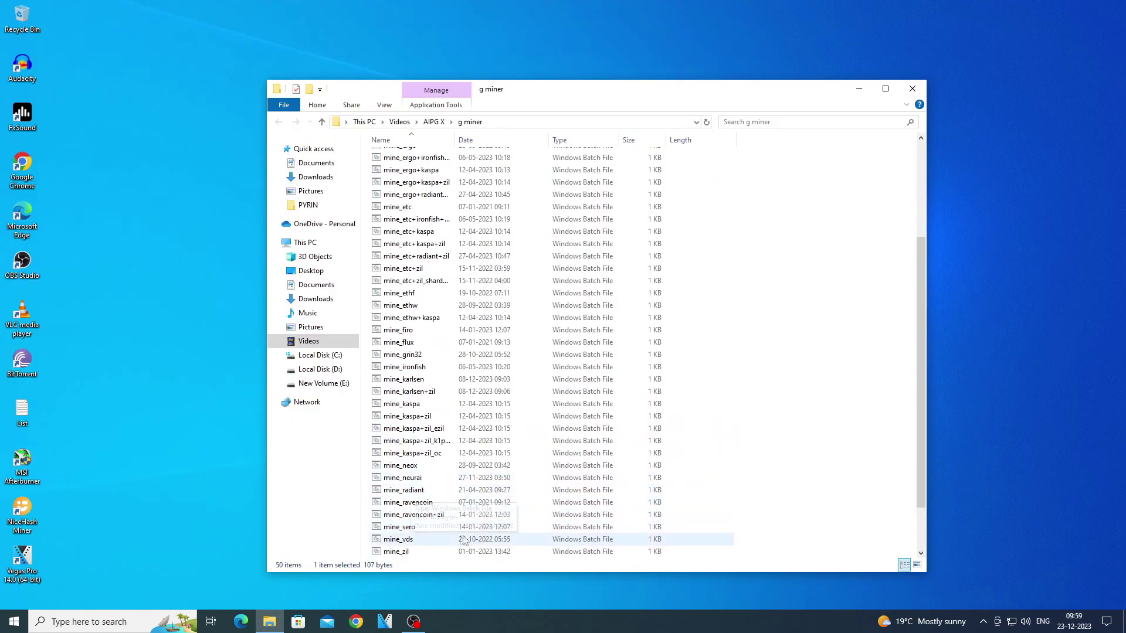
right_click(417, 503)
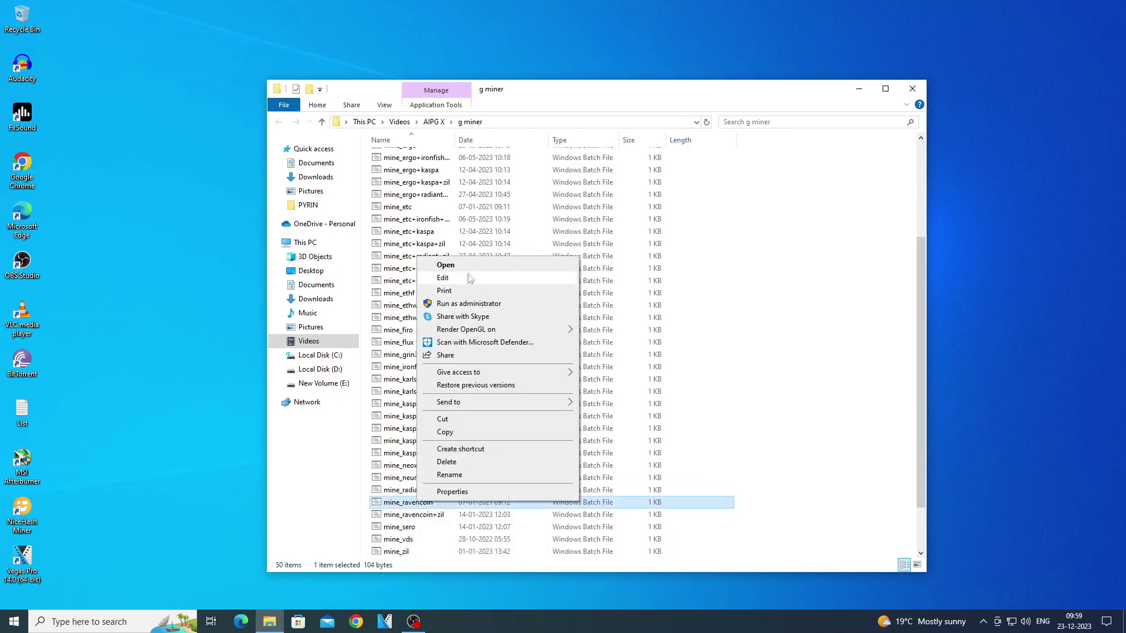
left_click(469, 279)
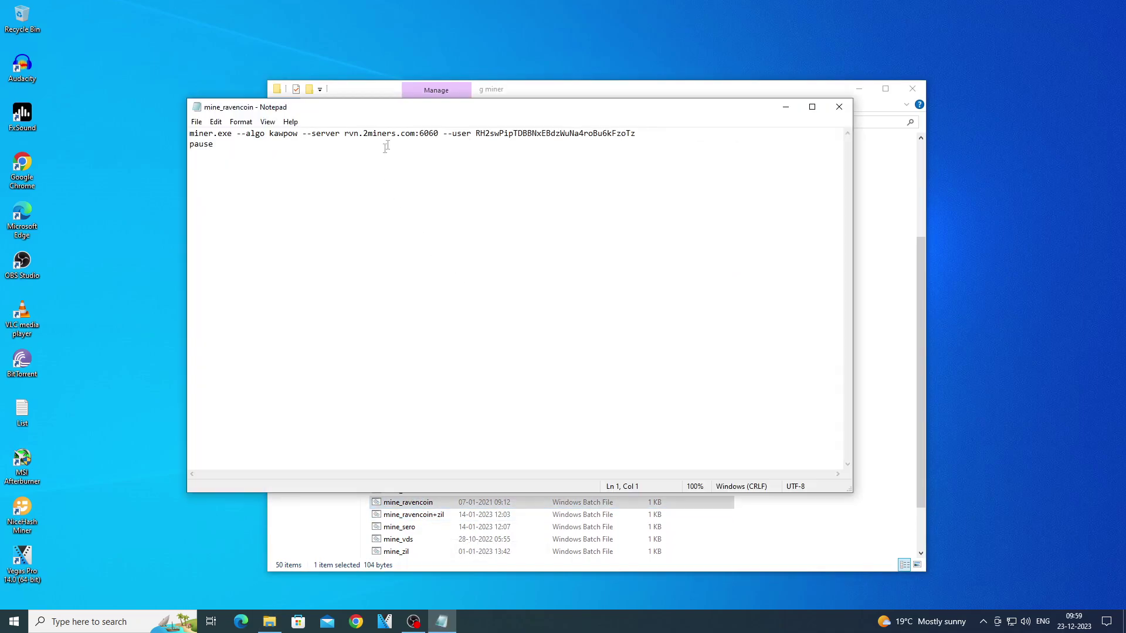
left_click_drag(457, 110, 358, 38)
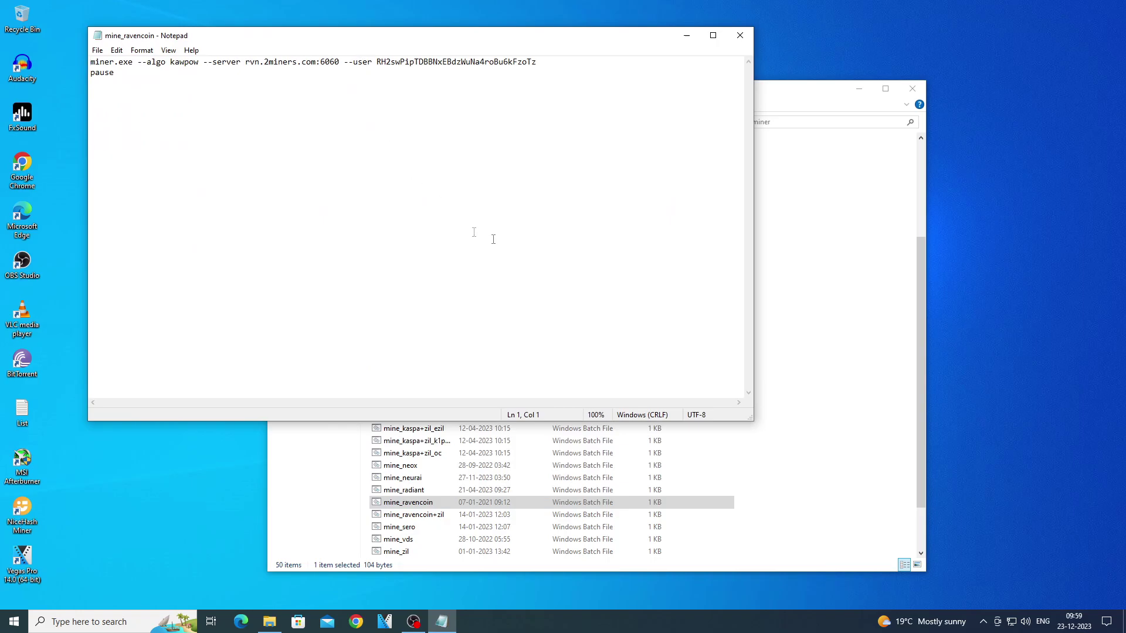
Step: Open mine_AIPG from the g miner folder in Notepad at the upper right
left_click(802, 97)
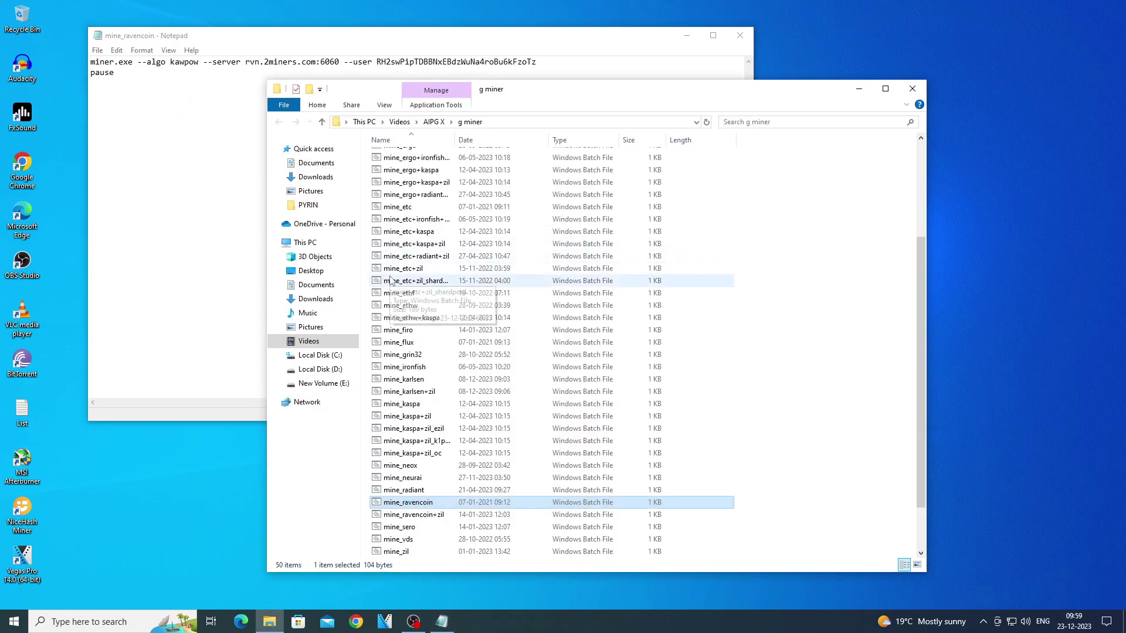
scroll(570, 405, "down", 1)
scroll(570, 405, "up", 5)
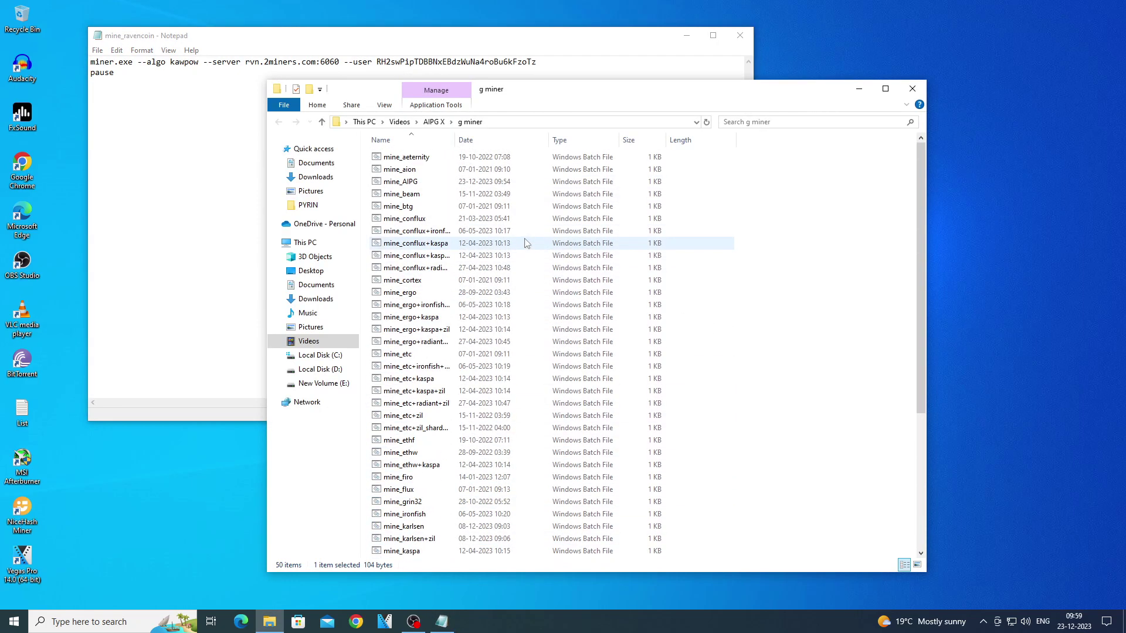
right_click(414, 185)
left_click(452, 204)
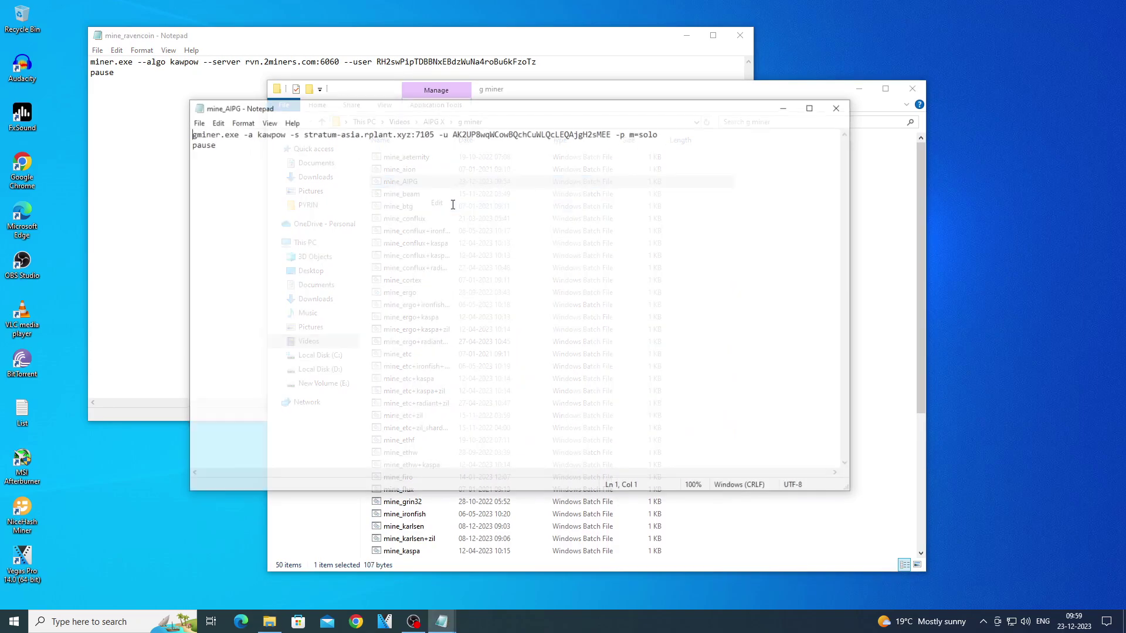
left_click_drag(582, 108, 763, 45)
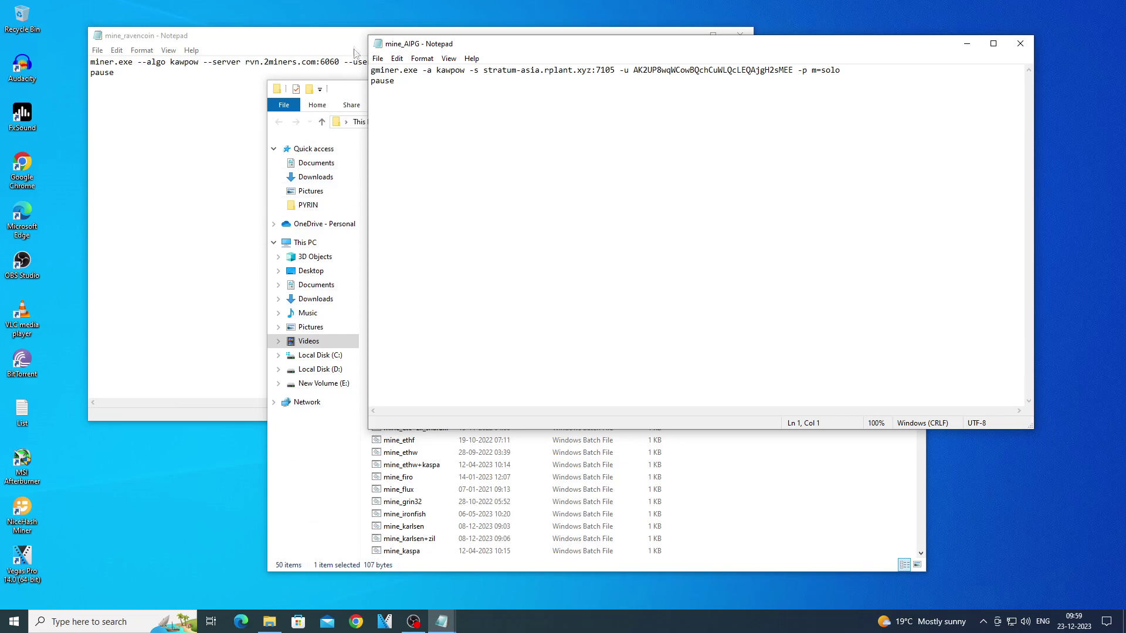
Step: Replace the old wallet in the mine_ravencoin command with the AIPG wallet address
left_click(332, 44)
left_click(842, 39)
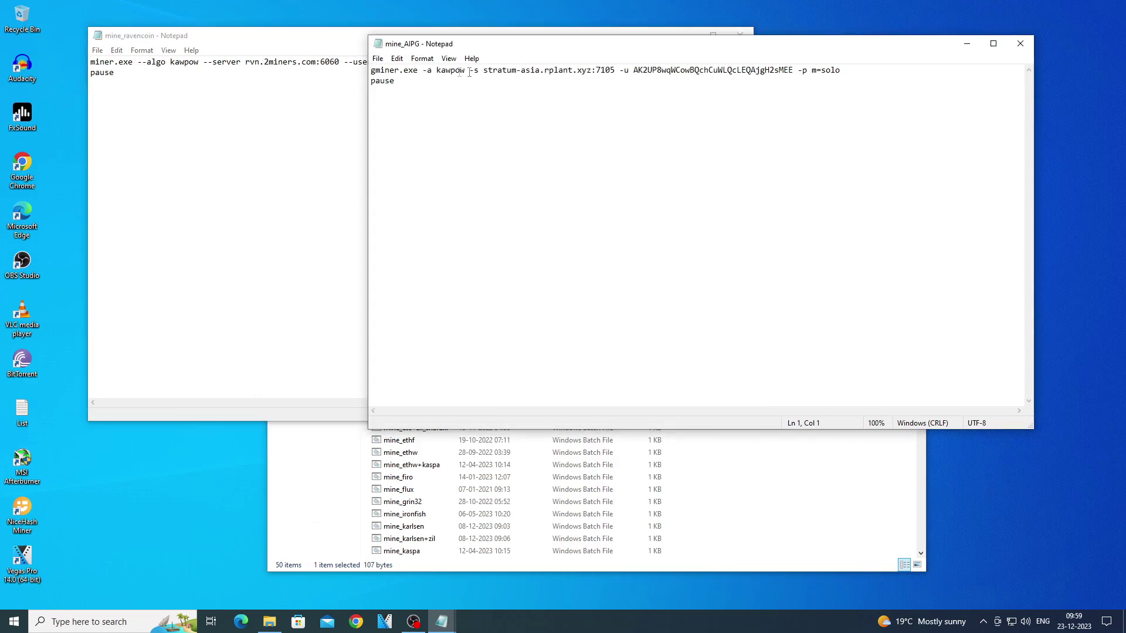
left_click(286, 45)
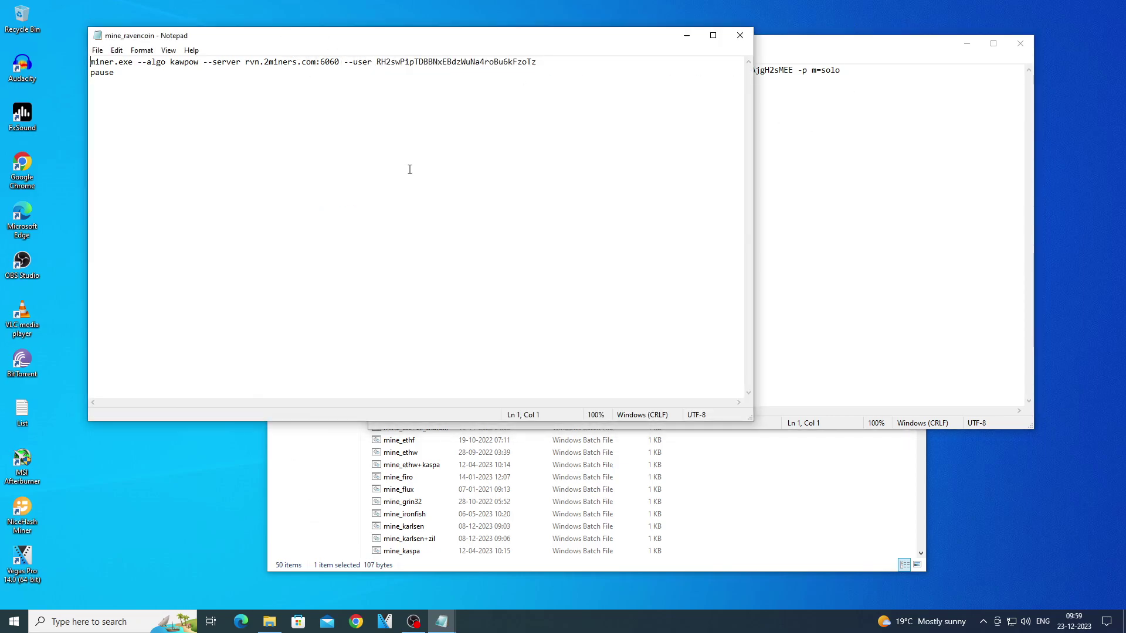
left_click(833, 41)
left_click_drag(794, 70, 632, 71)
key("ctrl+c")
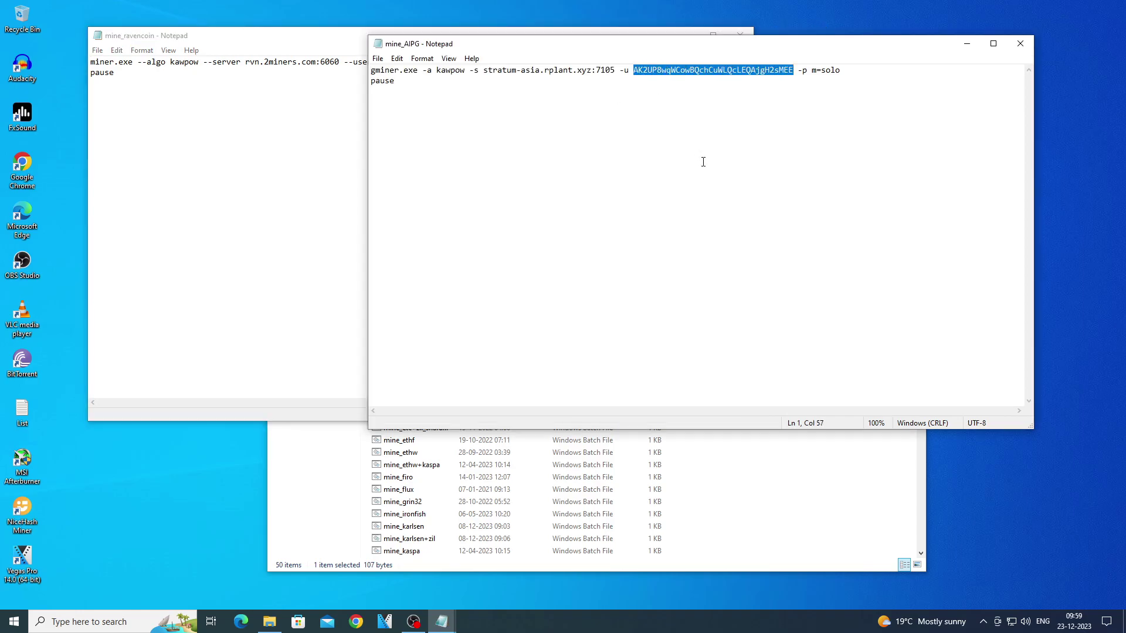
key("alt+Tab")
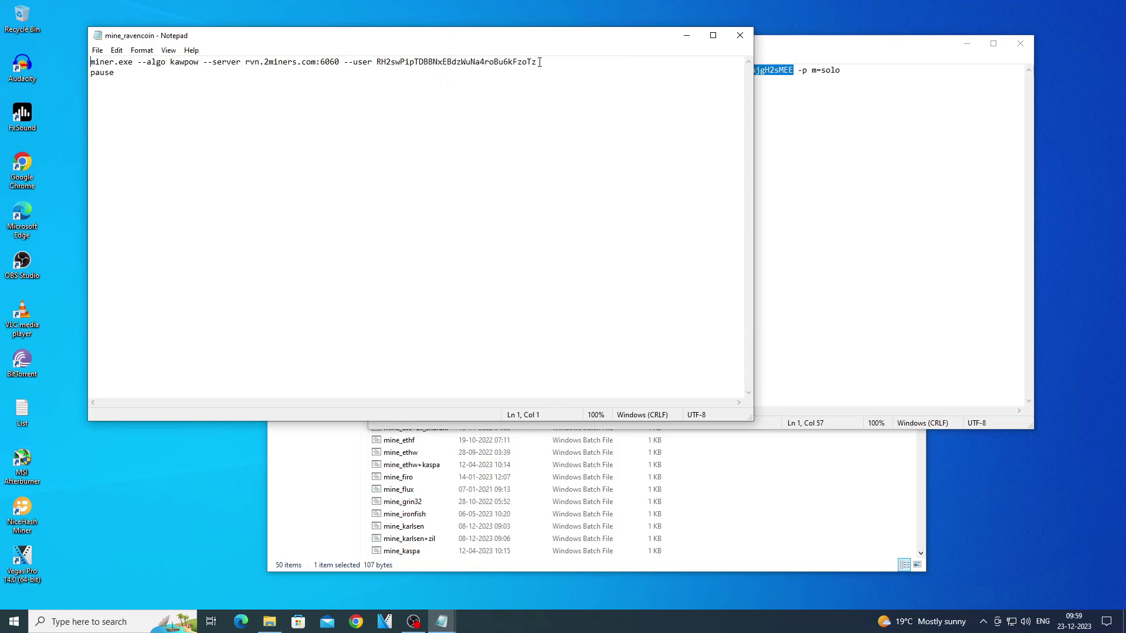
left_click_drag(537, 62, 377, 67)
key("ctrl+v")
Step: Replace the rvn.2miners.com:6060 server with stratum-asia.rplant.xyz:7105 in the command
key("alt+Tab")
left_click_drag(615, 71, 484, 75)
key("ctrl+c")
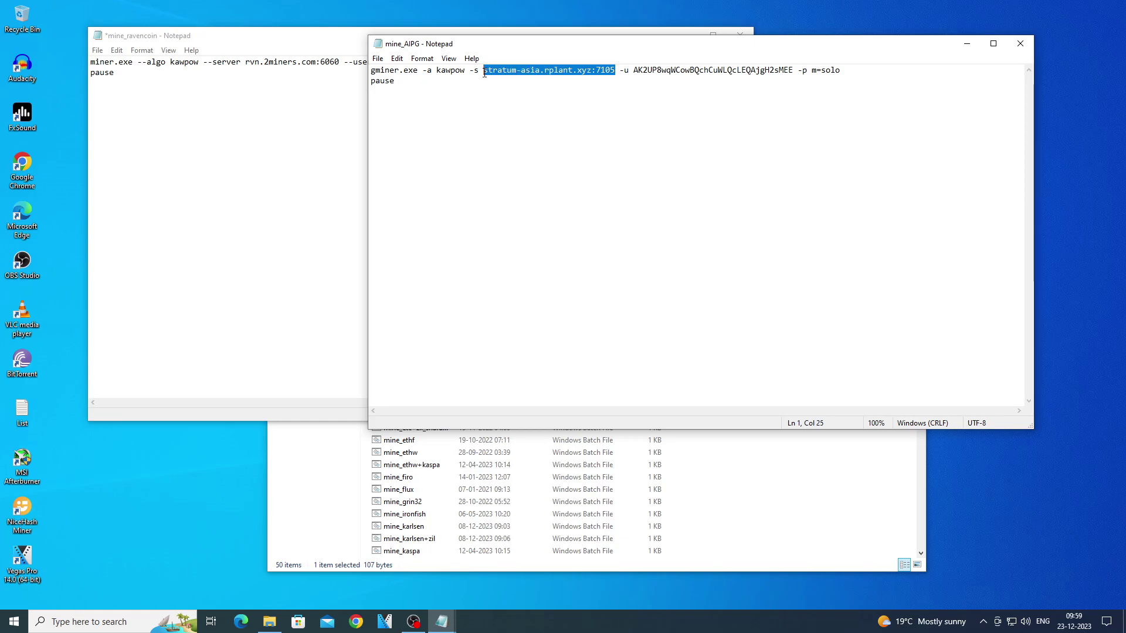
left_click(335, 34)
left_click(339, 62)
left_click_drag(339, 62, 245, 64)
key("ctrl+v")
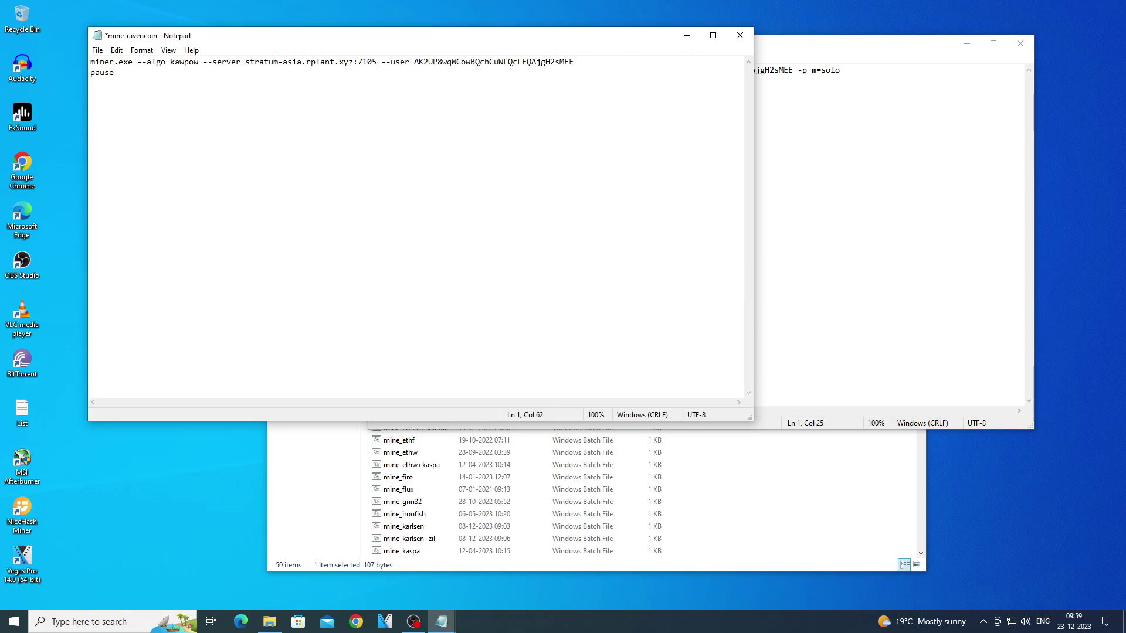
Step: Close the original mine_AIPG, save the edited script as mine_AIPG, and close it
left_click(816, 51)
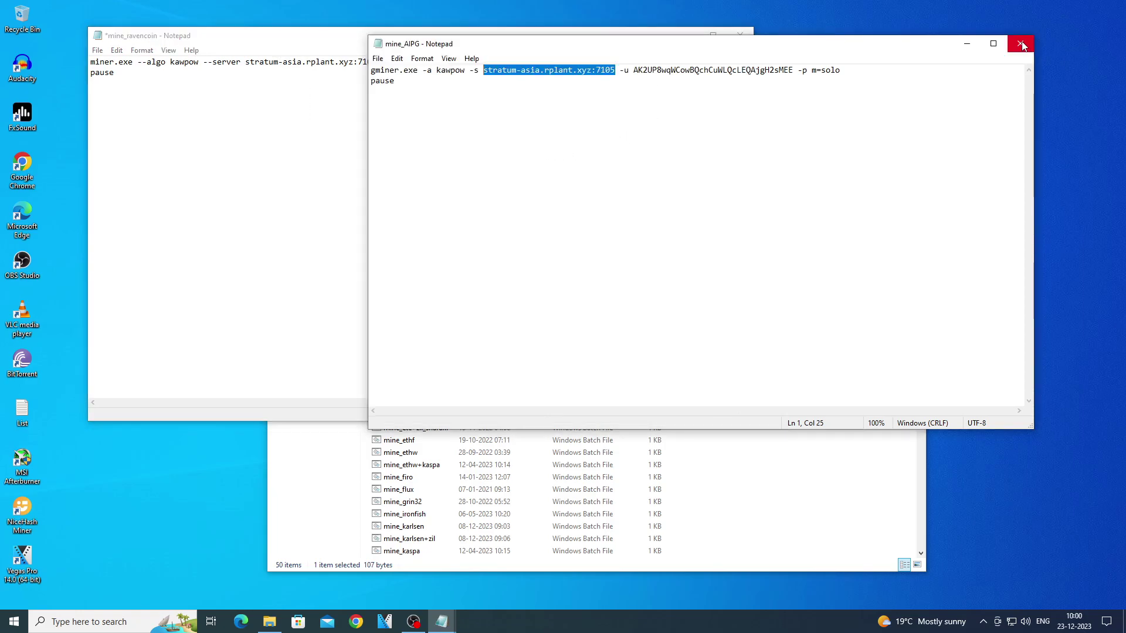
left_click(1020, 43)
left_click(97, 50)
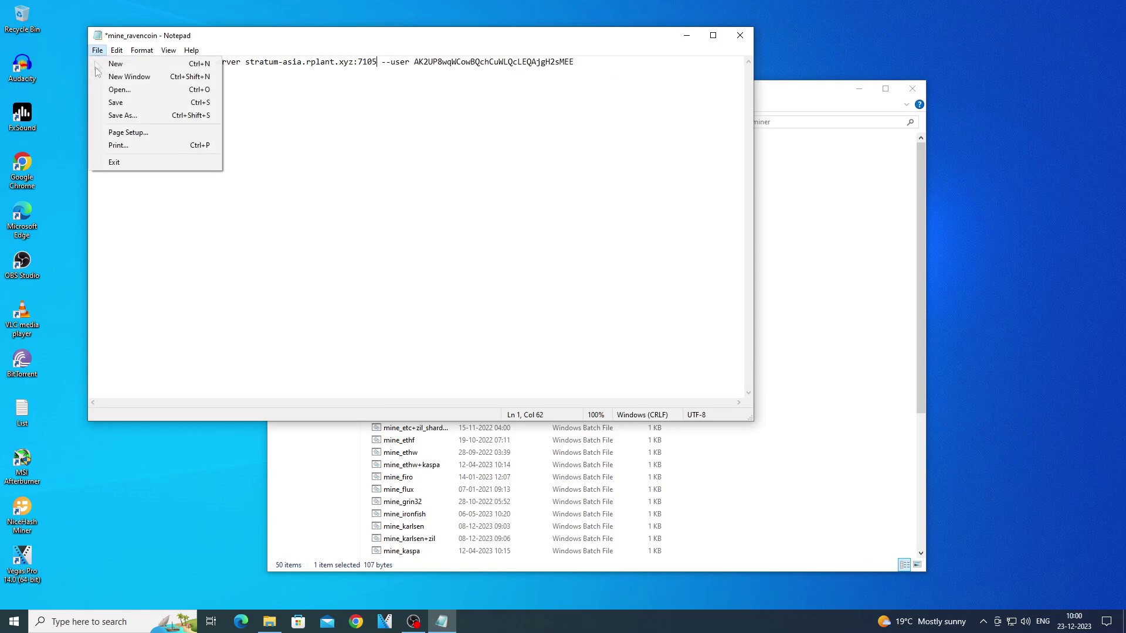
left_click(122, 115)
type("mine_ai")
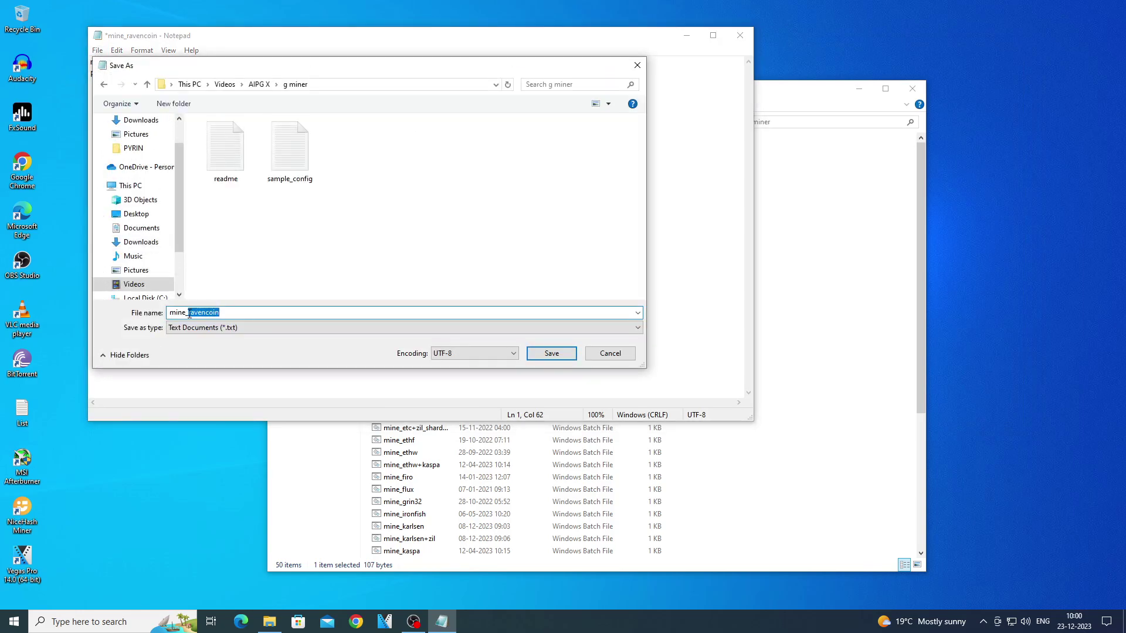
type("p")
key("Down")
key("Return")
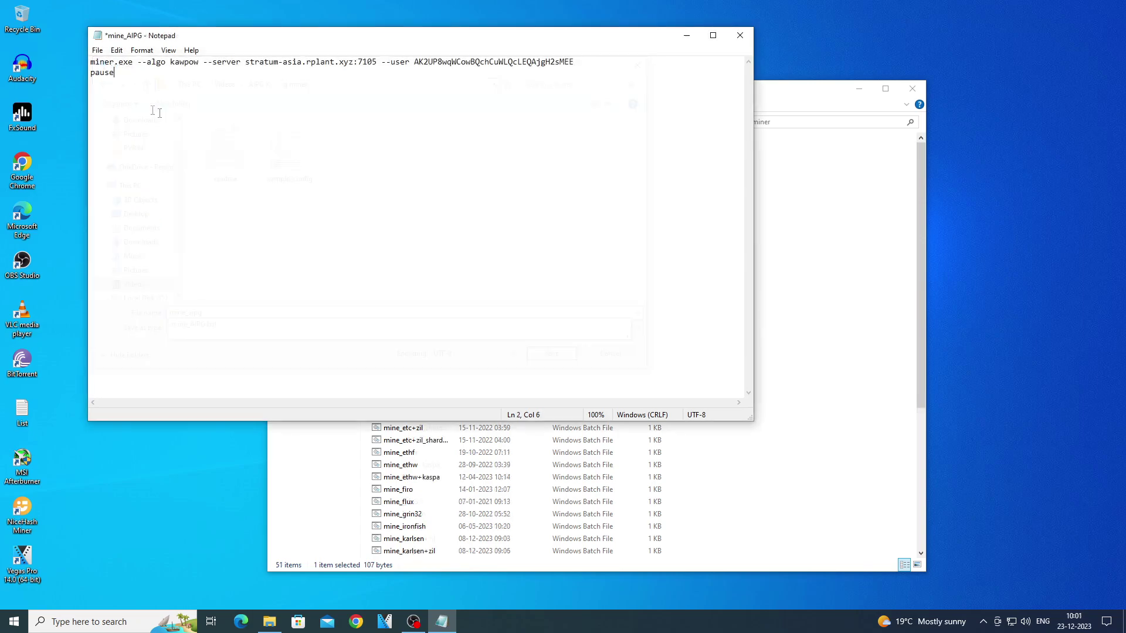
left_click(98, 50)
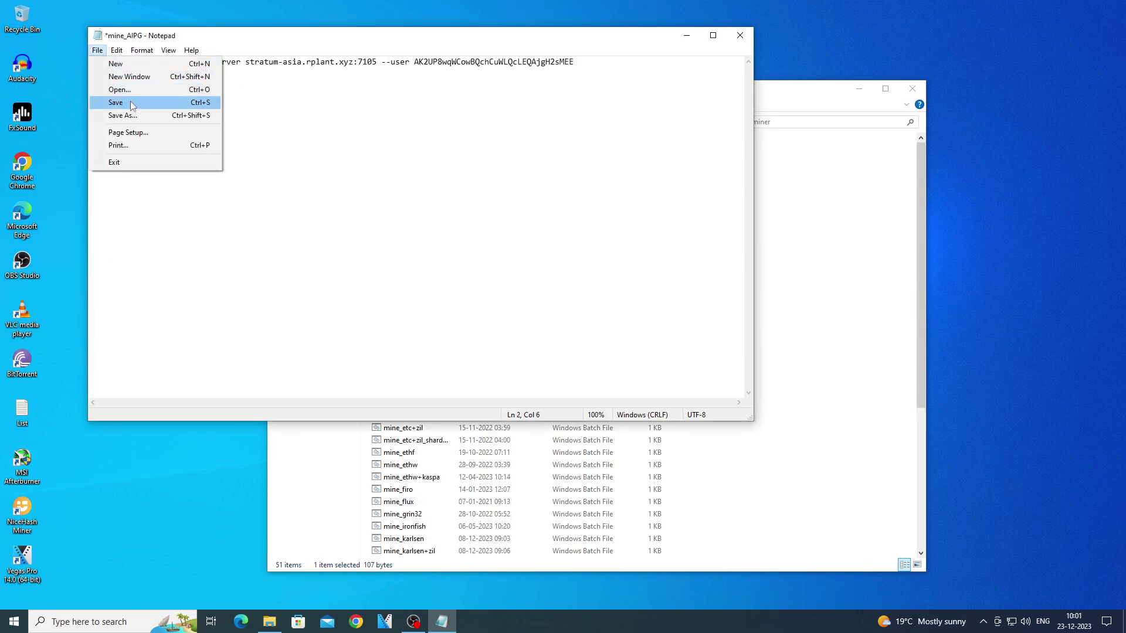
left_click(131, 102)
left_click(737, 36)
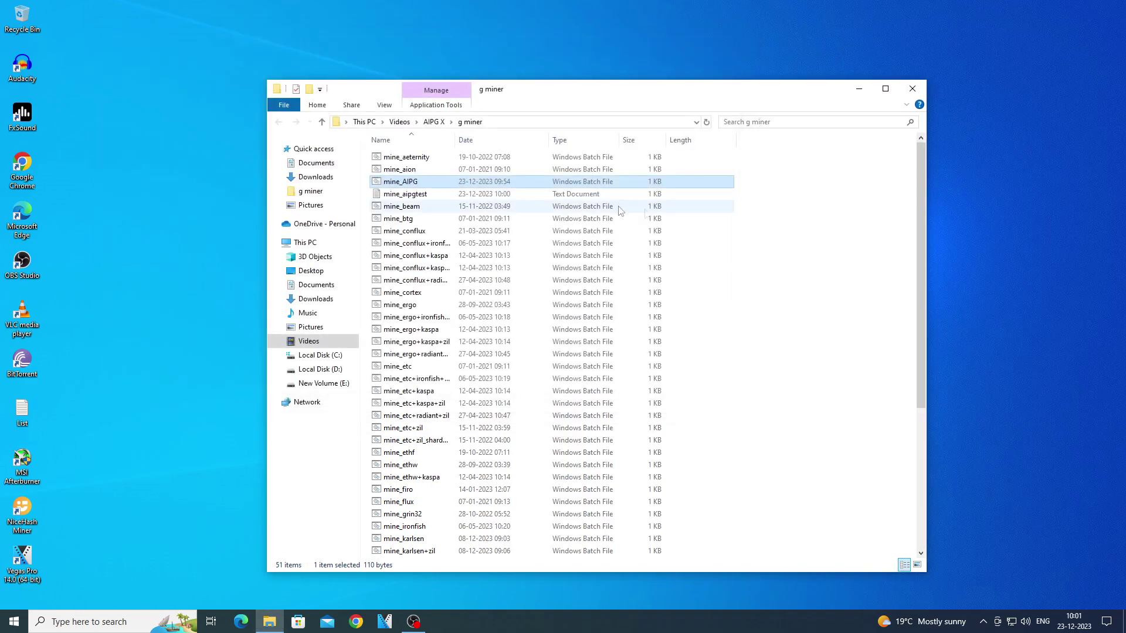
Step: Launch mine_AIPG so GMiner mines kawpow via stratum-asia.rplant.xyz:7105, enlarging the console
double_click(413, 183)
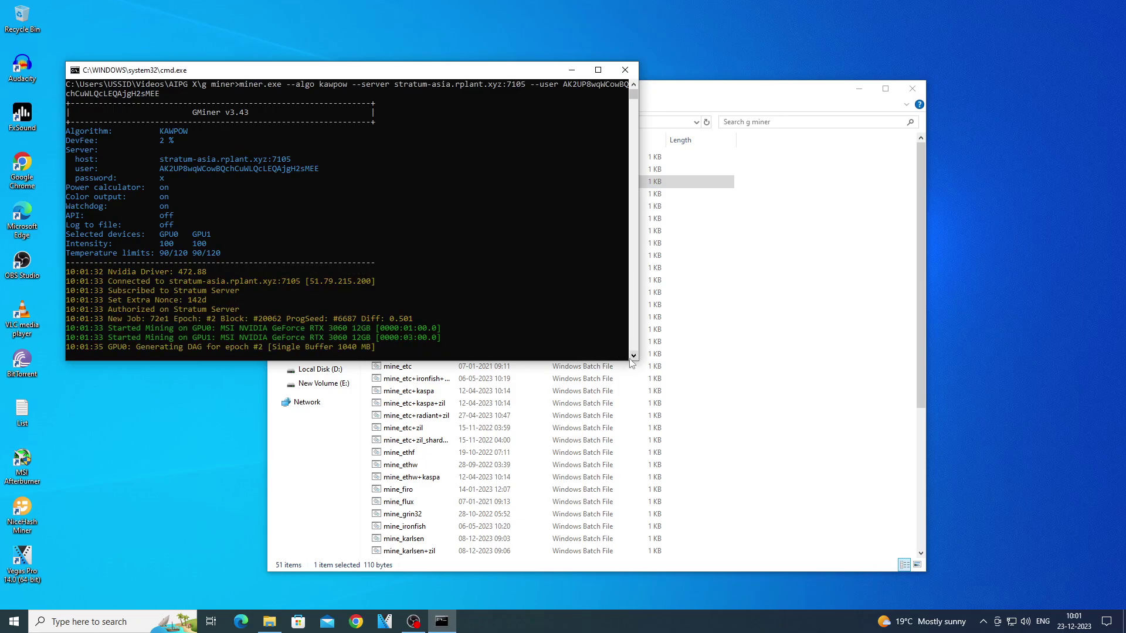
left_click_drag(625, 363, 625, 509)
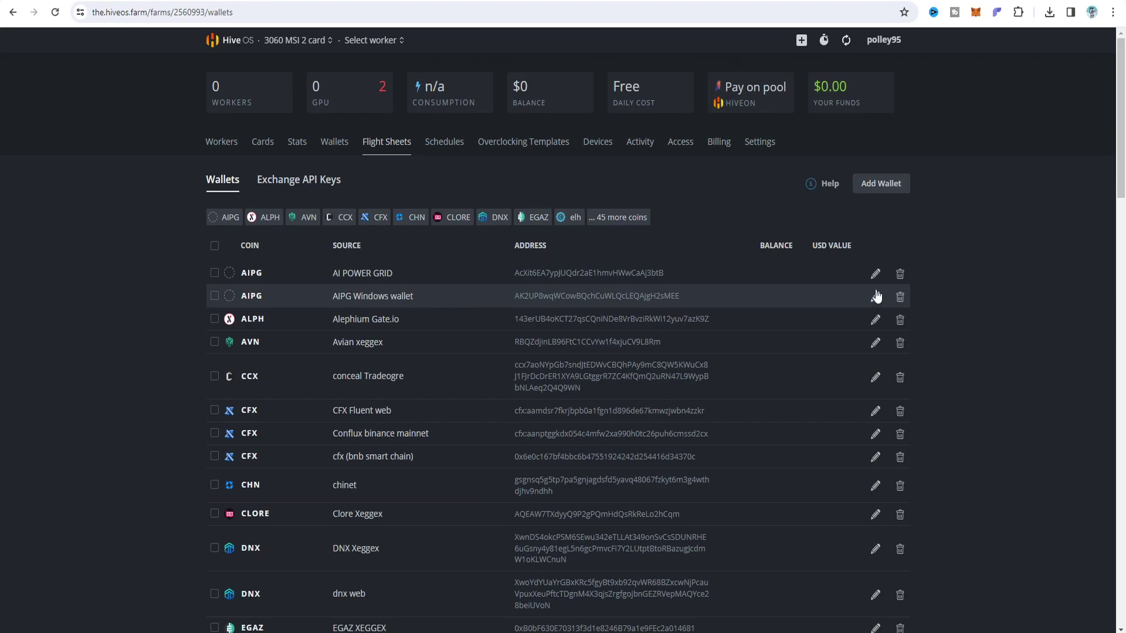
Step: Abandon a new AIPG wallet and verify the existing AIPG Windows wallet without changes
left_click(881, 184)
left_click(511, 199)
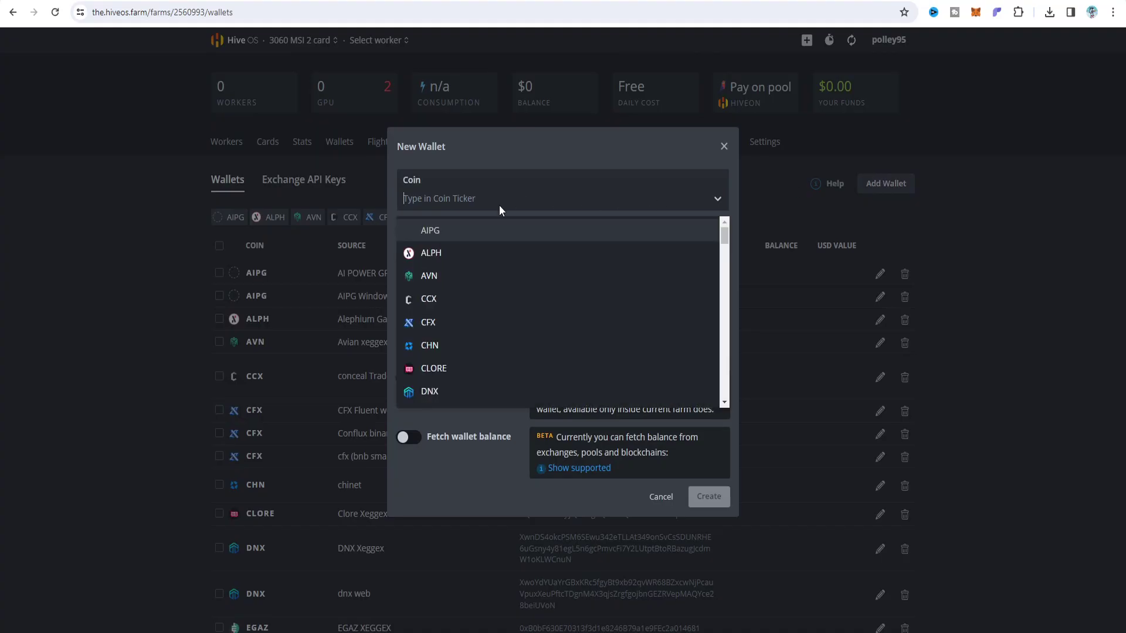
left_click(490, 230)
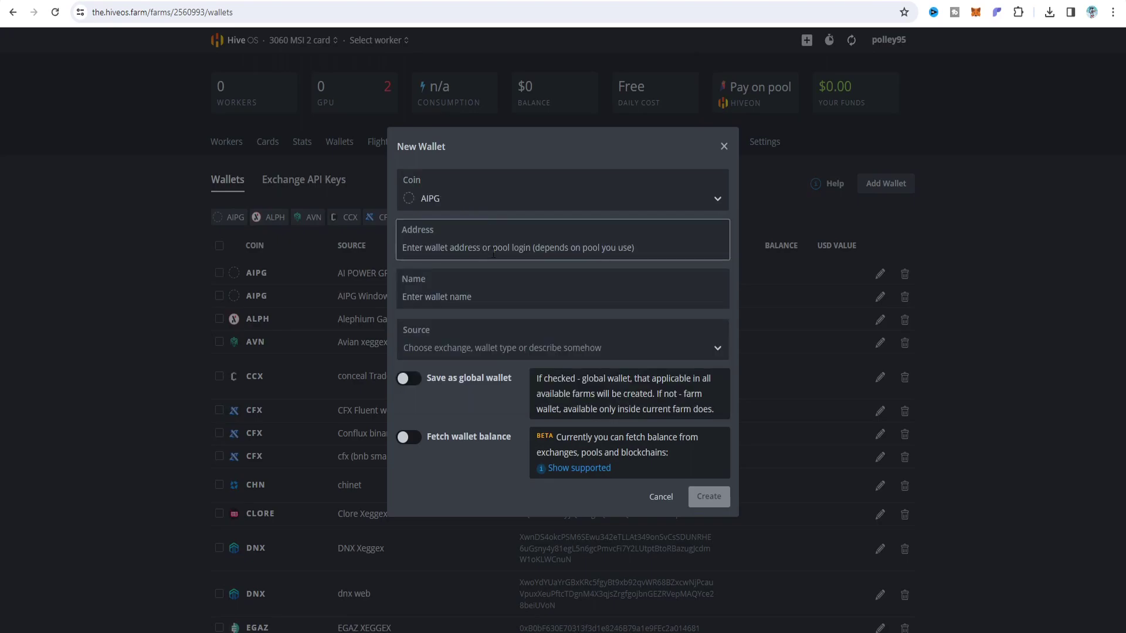
right_click(497, 247)
left_click(661, 497)
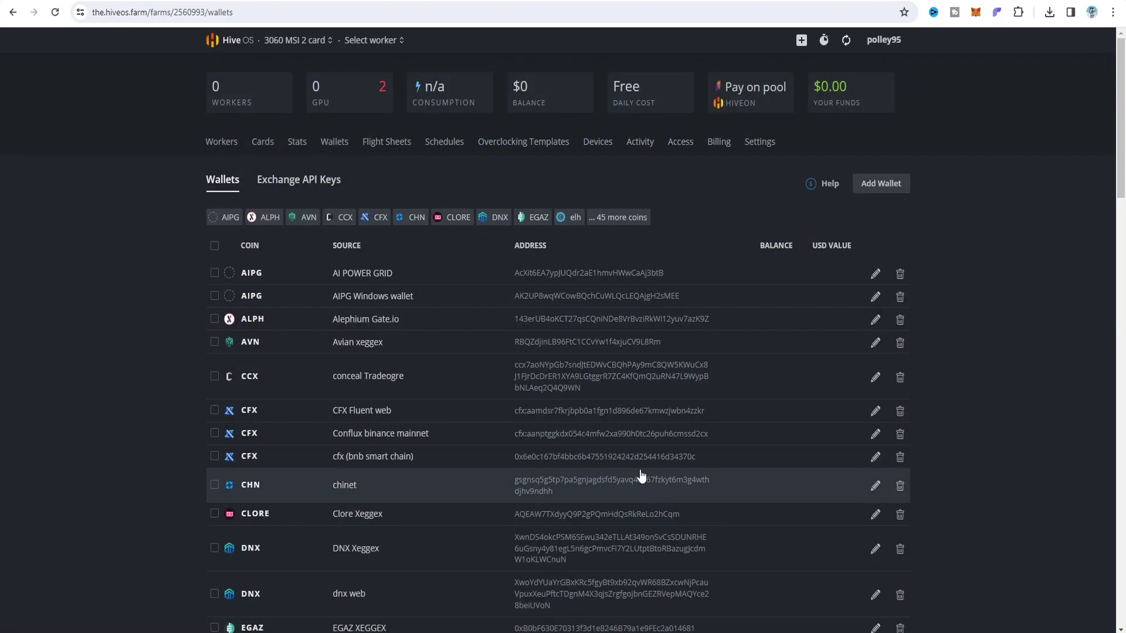
left_click(873, 298)
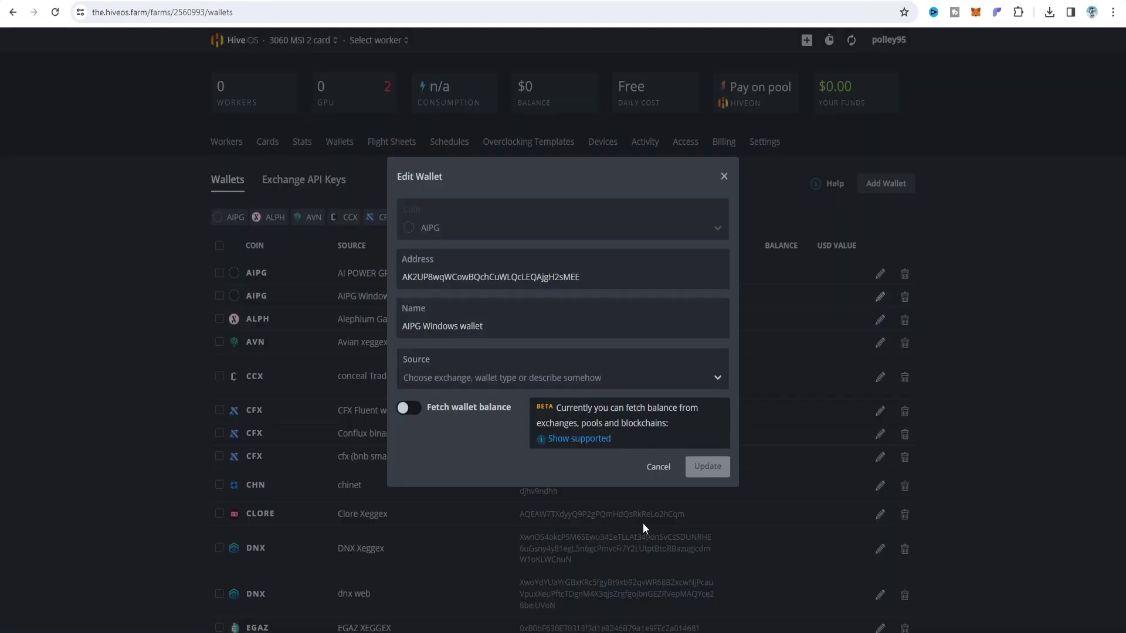
left_click(708, 467)
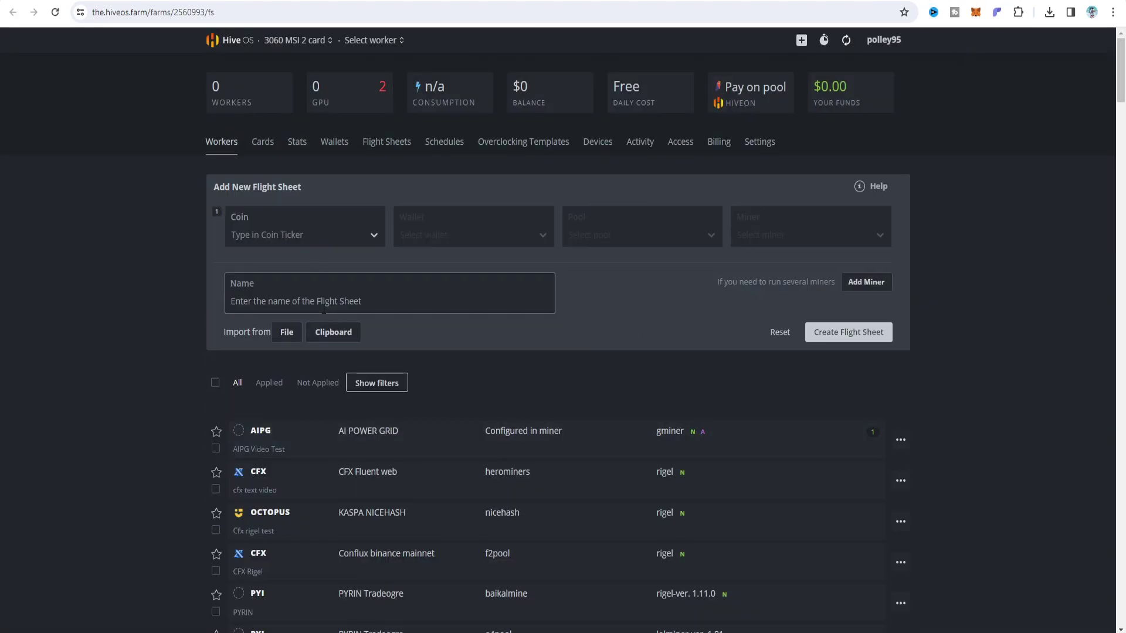
Step: Set coin AIPG, wallet AI POWER GRID, pool Configure in miner, and name 'aipg video test'
left_click(331, 234)
left_click(264, 265)
left_click(458, 237)
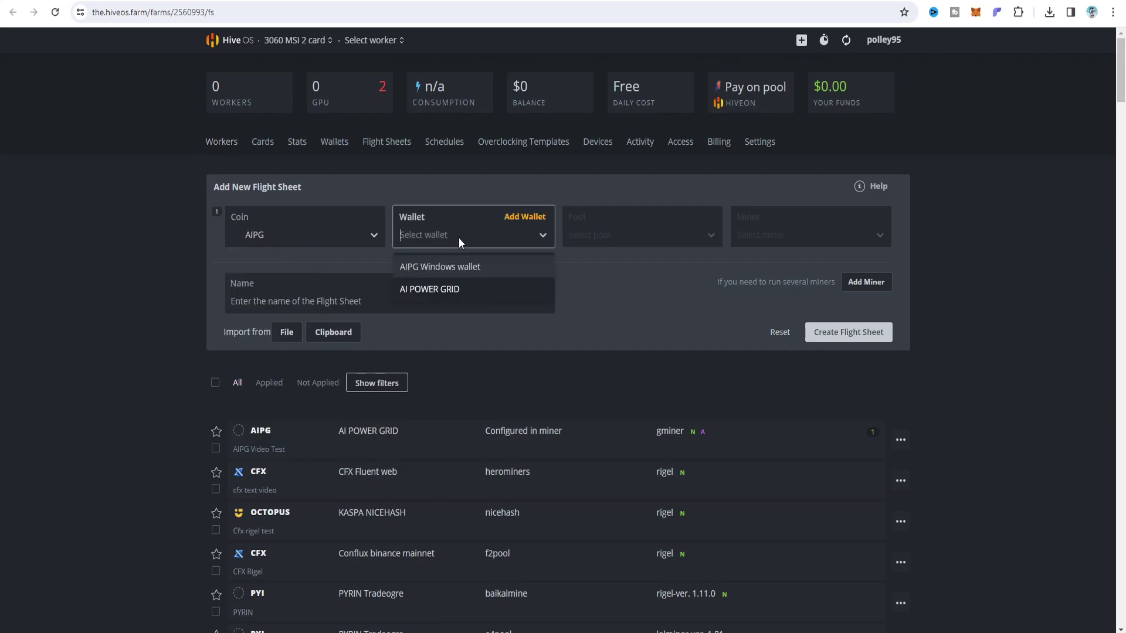
left_click(477, 281)
left_click(635, 237)
left_click(625, 266)
left_click(367, 294)
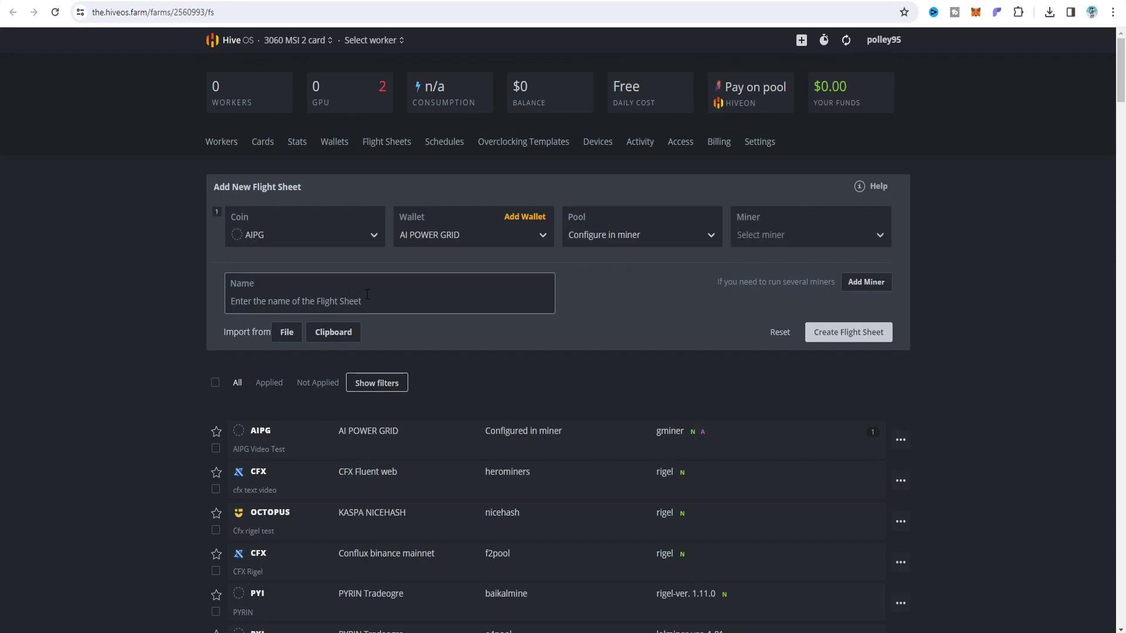
type("aipg video test")
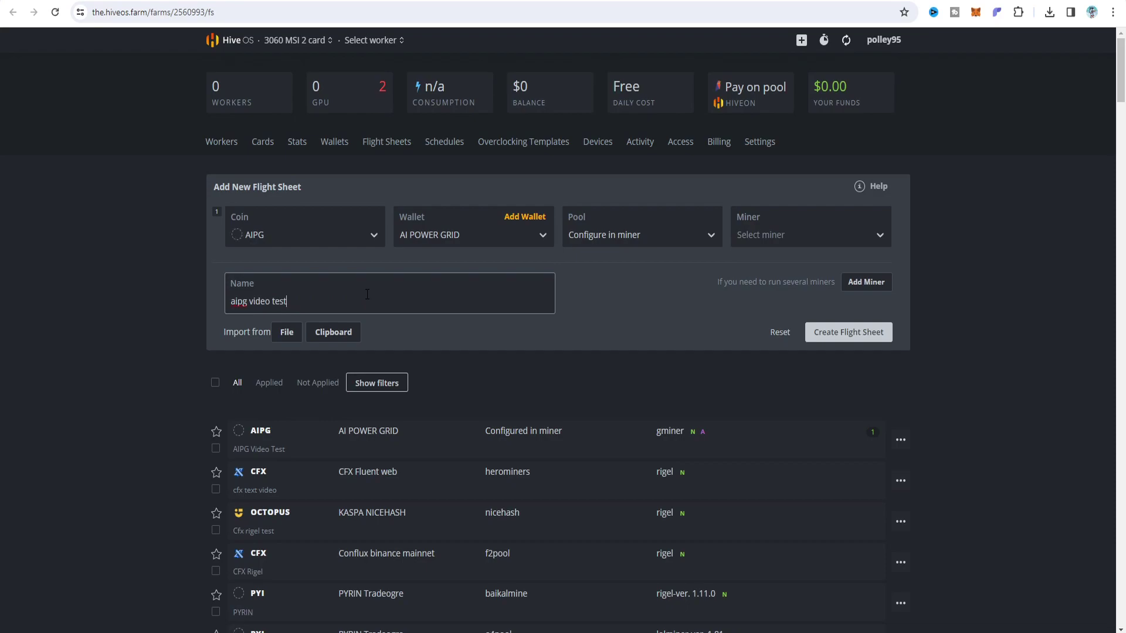
Step: Choose T-Rex Miner as the miner and glance at its configuration
left_click(780, 238)
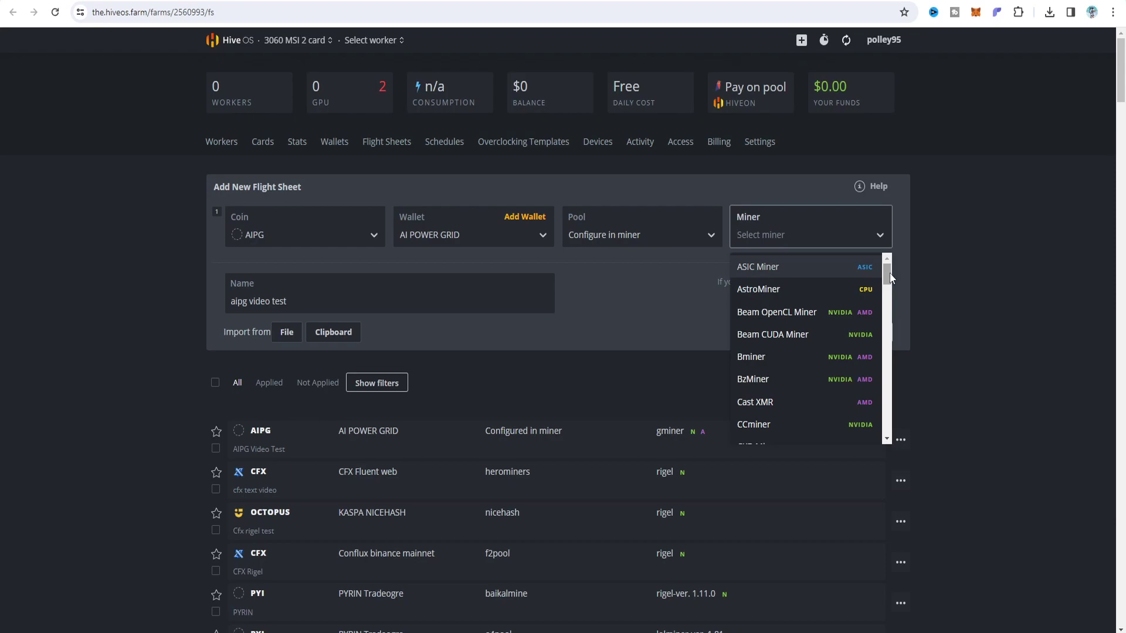
scroll(890, 278, "down", 2)
scroll(891, 276, "up", 2)
type("t-")
left_click(815, 291)
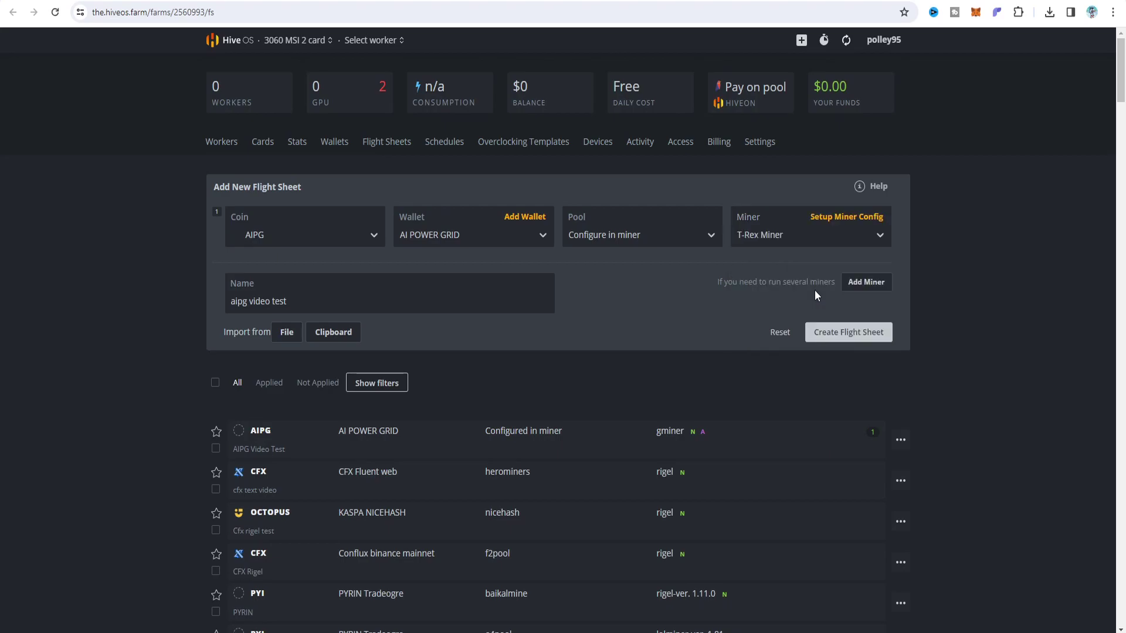
left_click(860, 218)
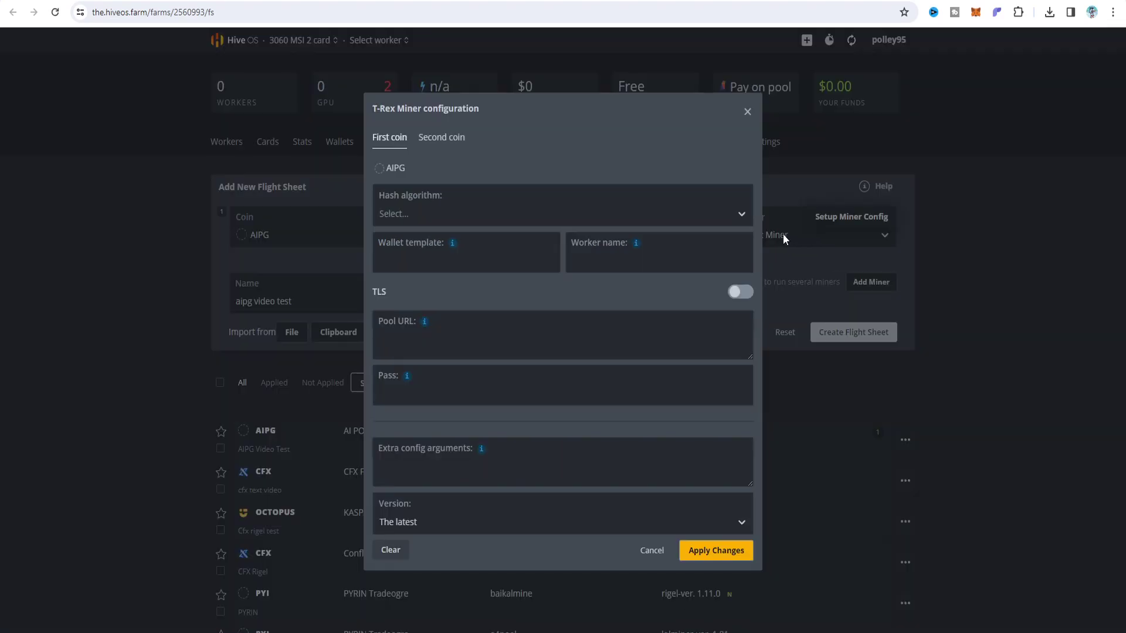
left_click(747, 116)
Step: Try SRBMiner-MULTI as the miner and cancel its configuration
left_click(793, 235)
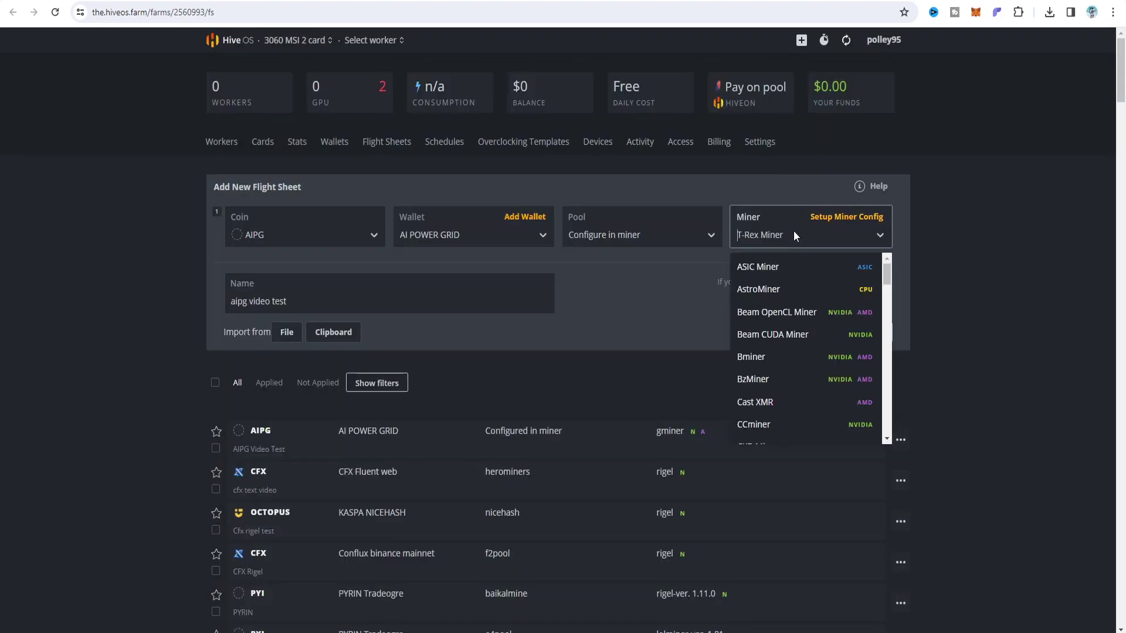
type("sr")
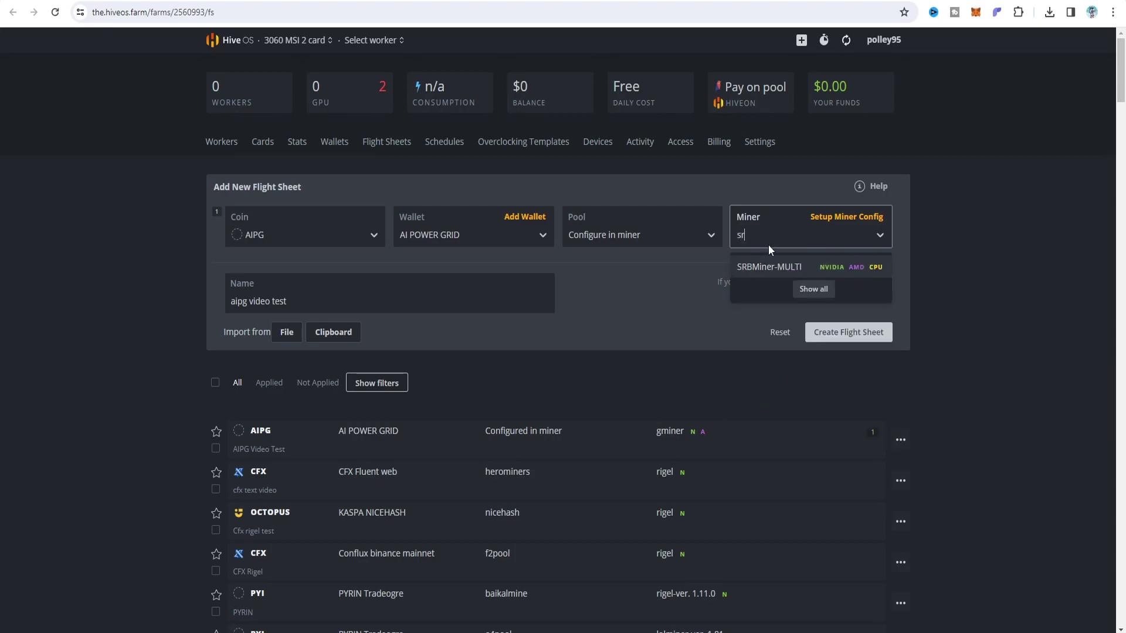
left_click(764, 264)
left_click(836, 218)
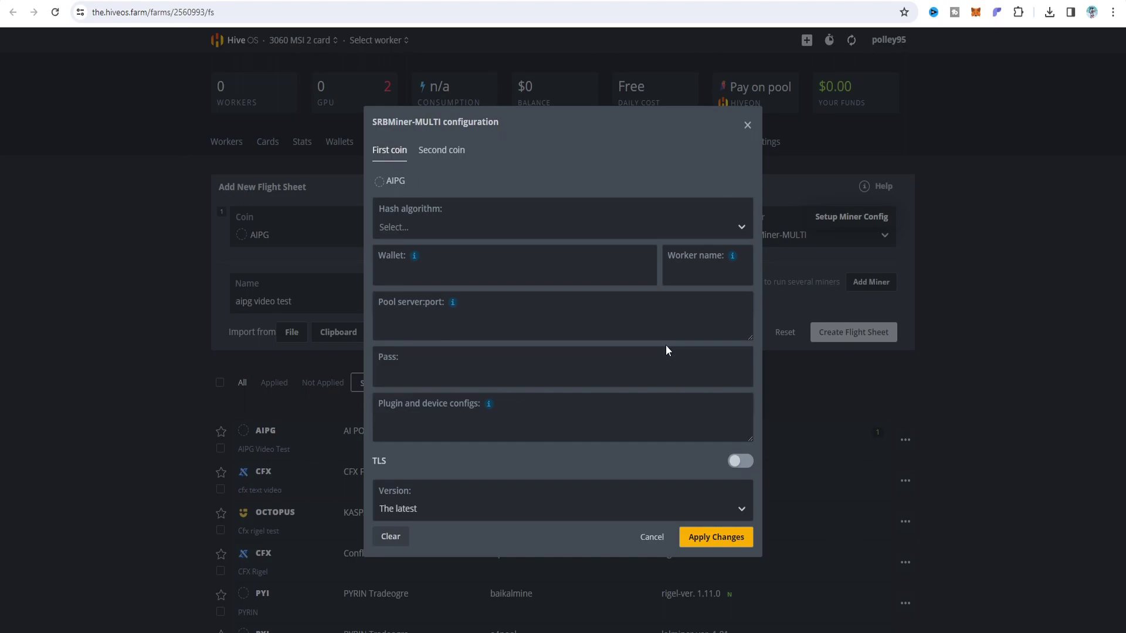
left_click(651, 536)
Step: Select GMiner with hash algorithm kawpow and the %WAL%.%WORKER_NAME% wallet template
left_click(768, 238)
type("gmi")
left_click(786, 291)
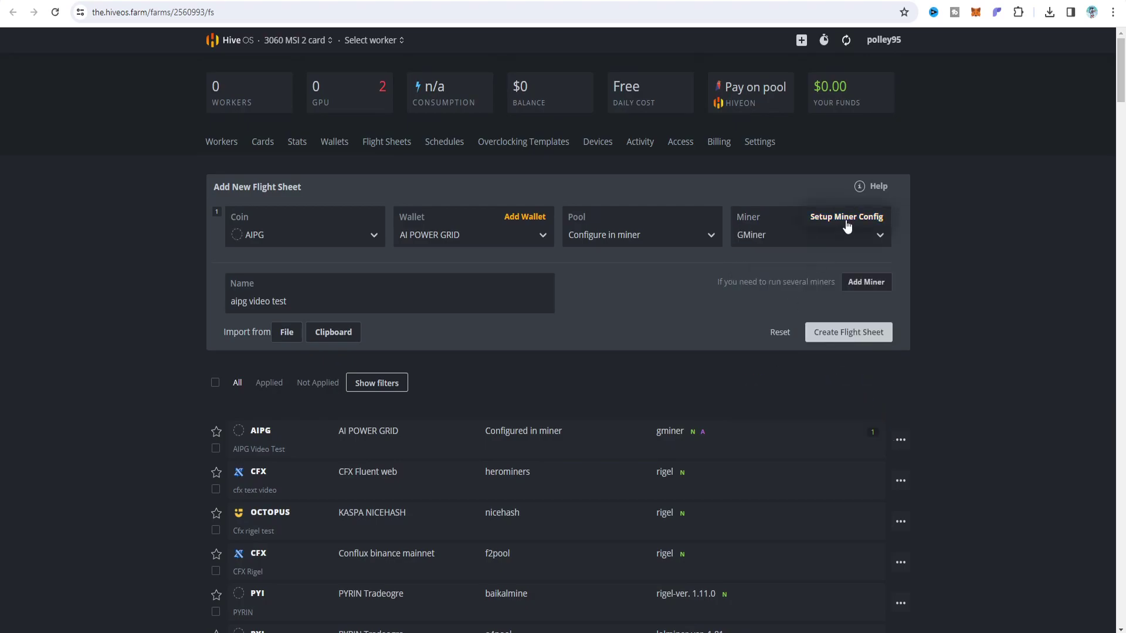
left_click(847, 218)
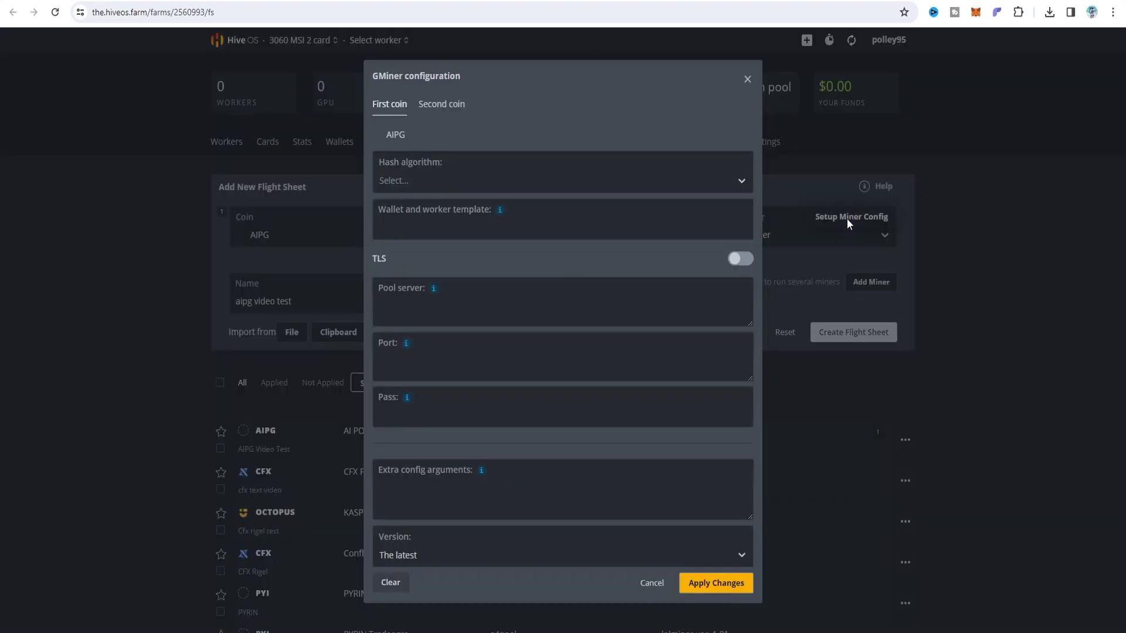
left_click(476, 182)
type("kaww")
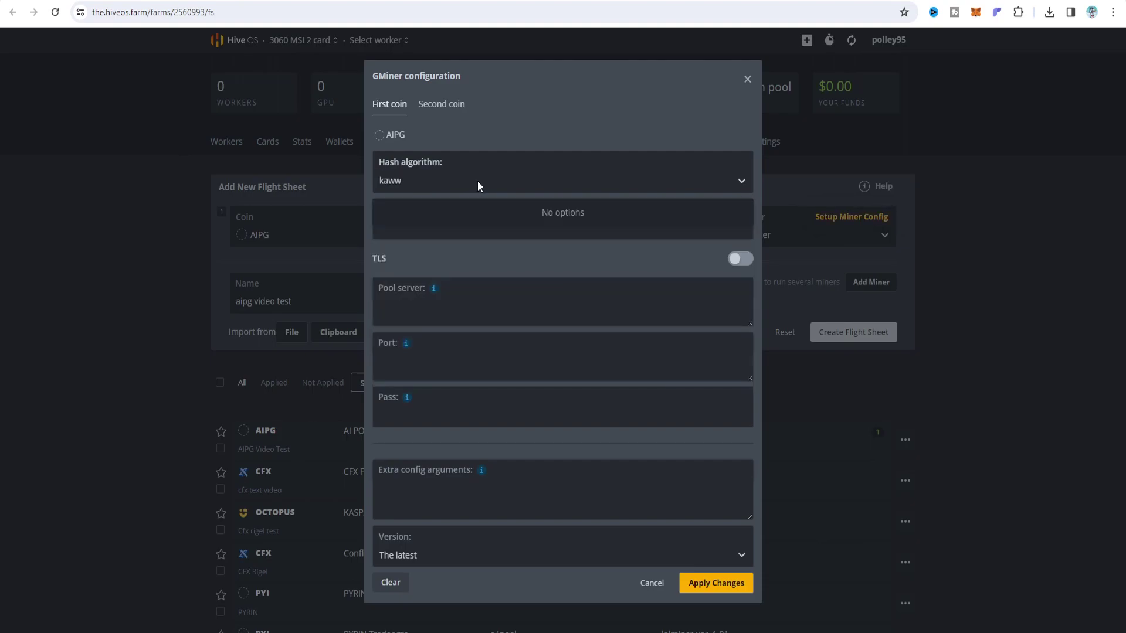
key("BackSpace")
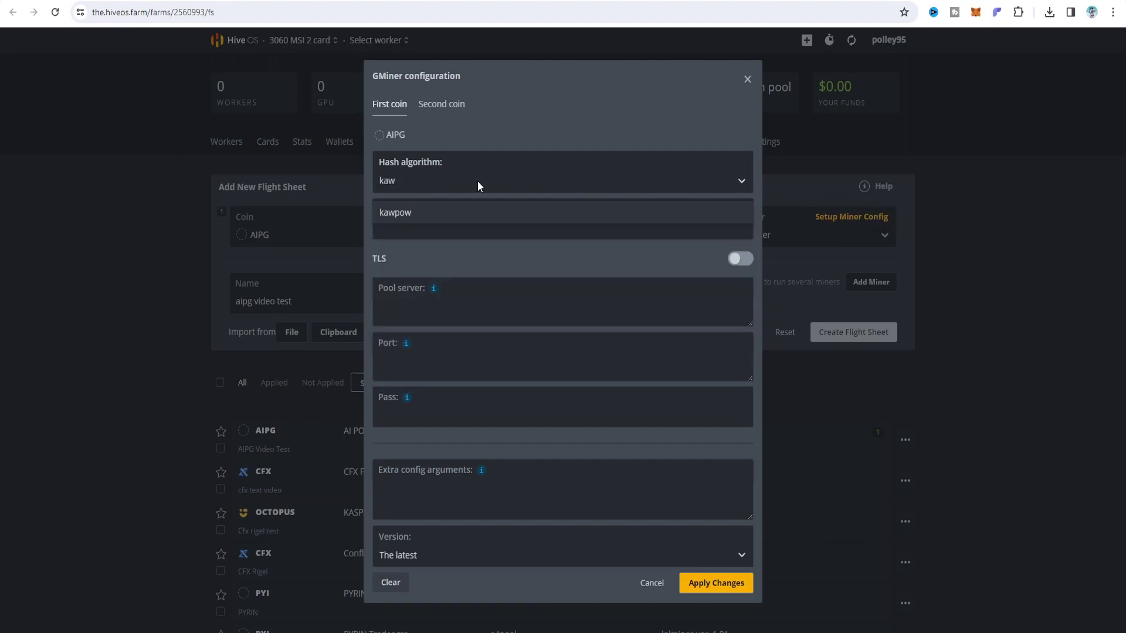
left_click(501, 222)
mouse_move(502, 214)
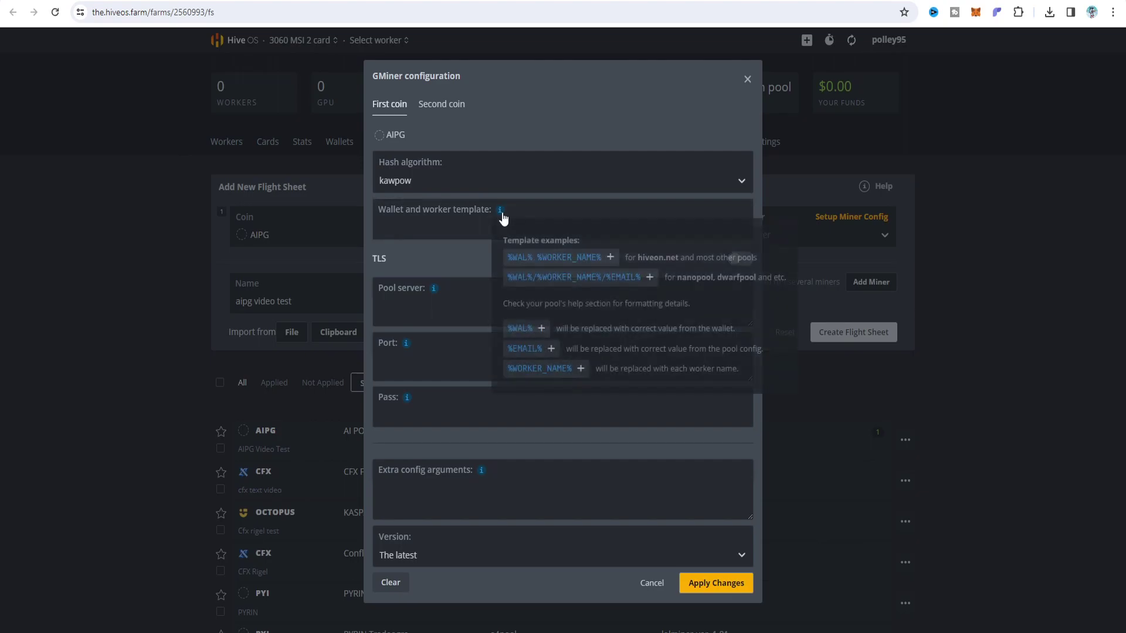
left_click(547, 262)
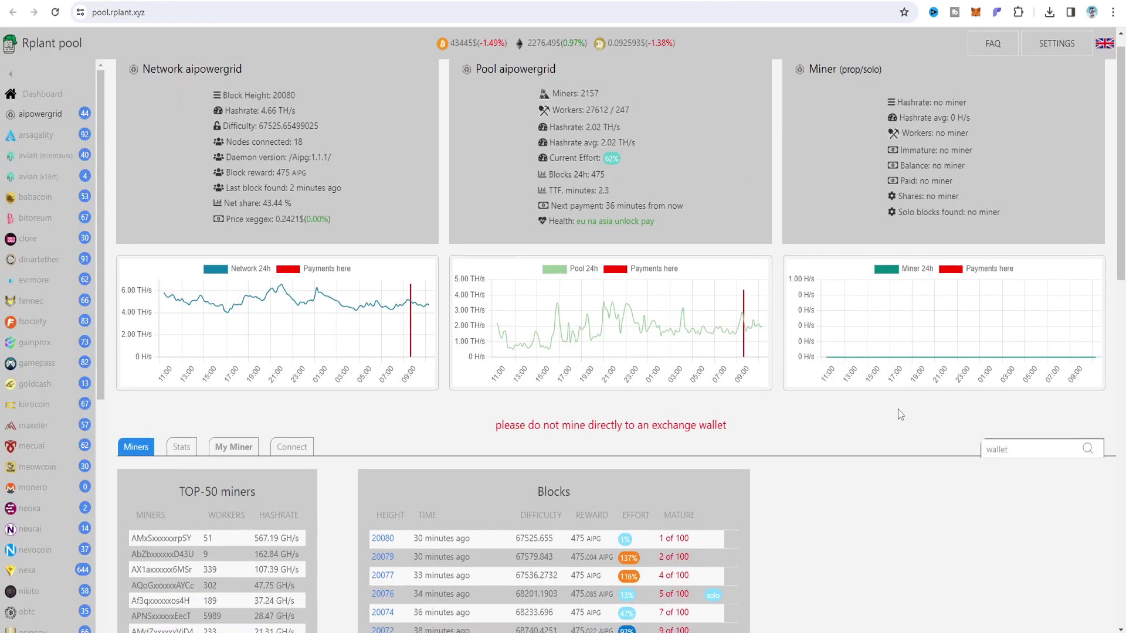
Step: Generate a gminer Linux/MacOS solo config on Asia-Pacific without SSL and select its server address
scroll(283, 154, "down", 5)
left_click(284, 153)
scroll(675, 381, "down", 3)
left_click(696, 345)
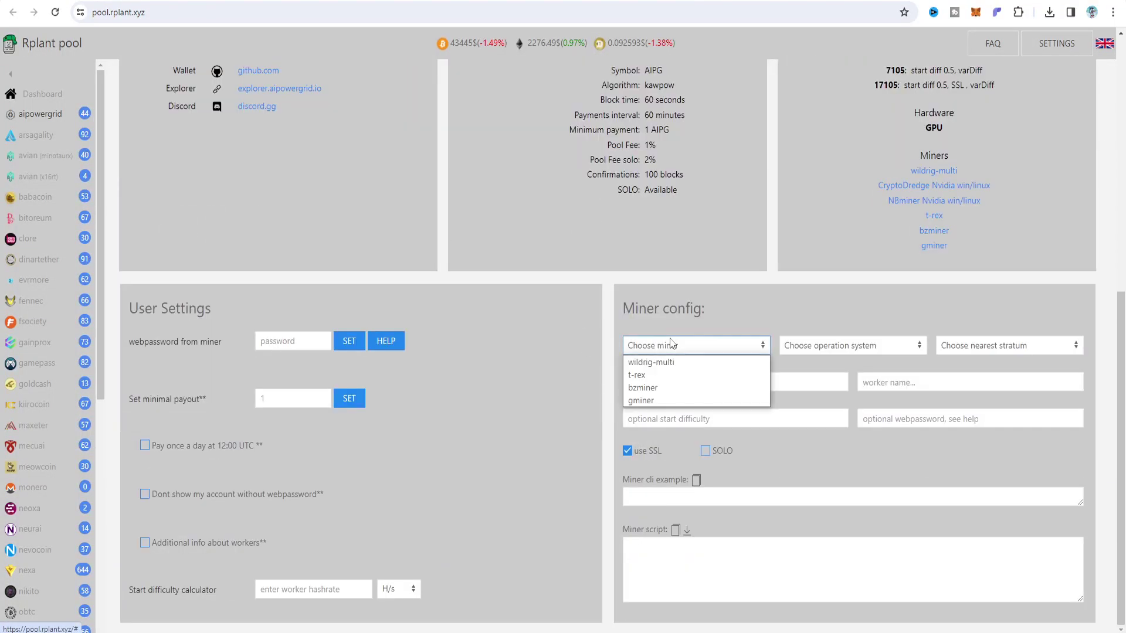
left_click(662, 400)
left_click(815, 345)
left_click(815, 375)
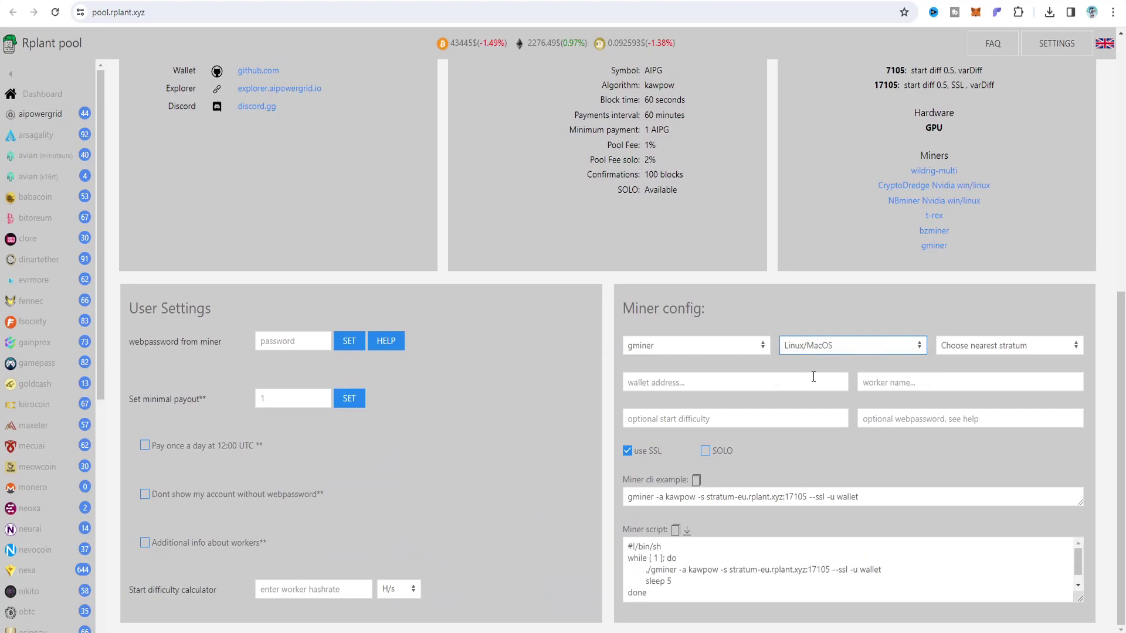
left_click(1010, 349)
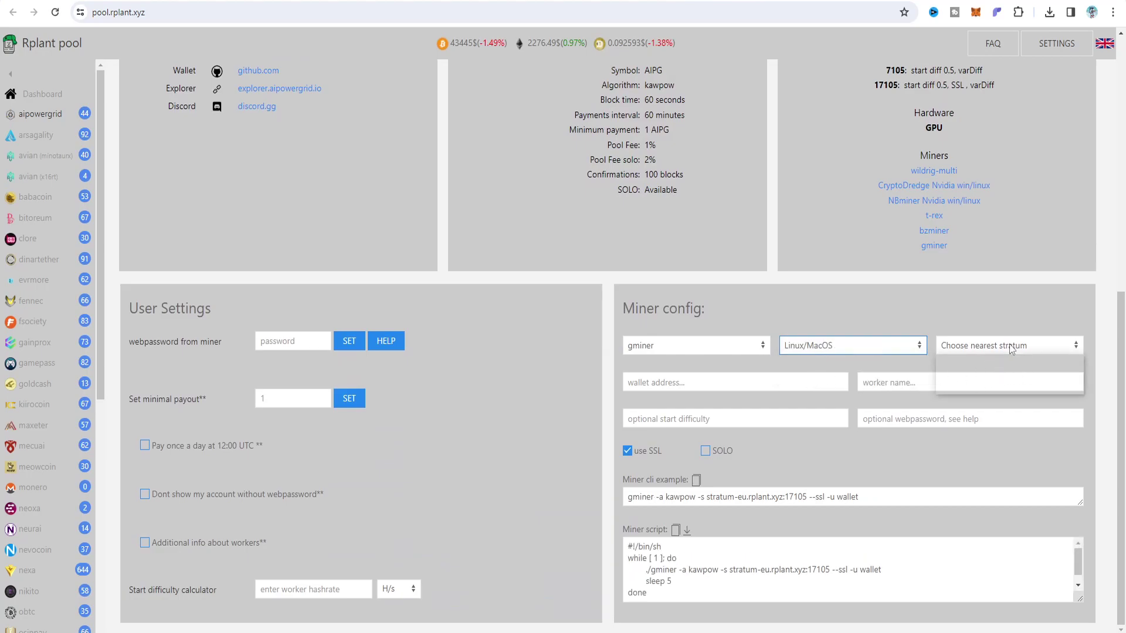
left_click(974, 375)
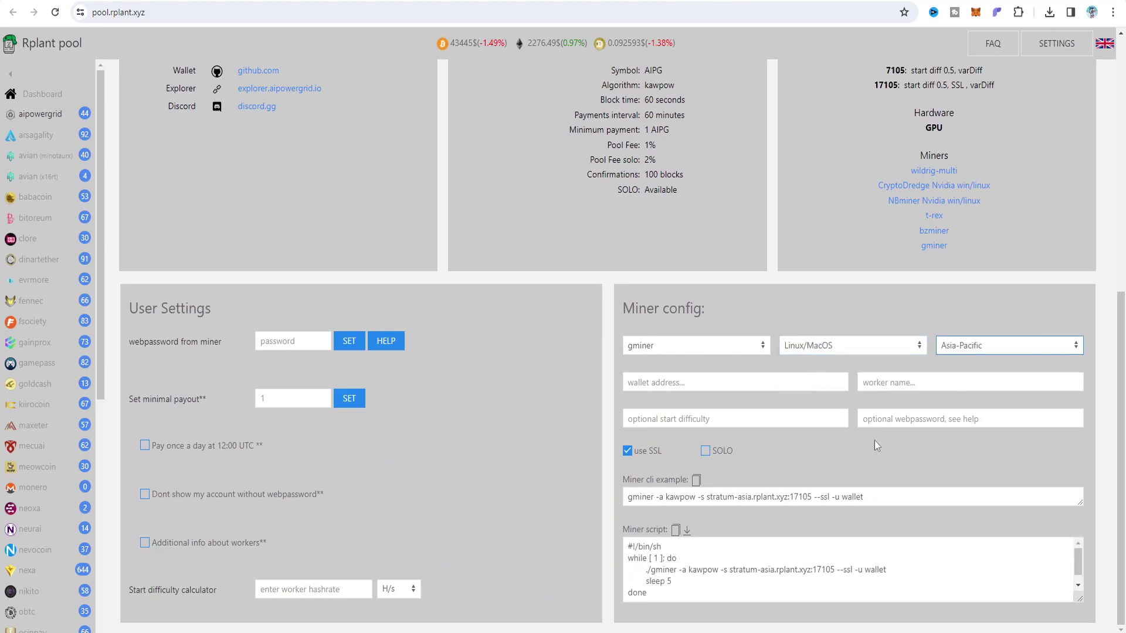
left_click(627, 455)
left_click(705, 451)
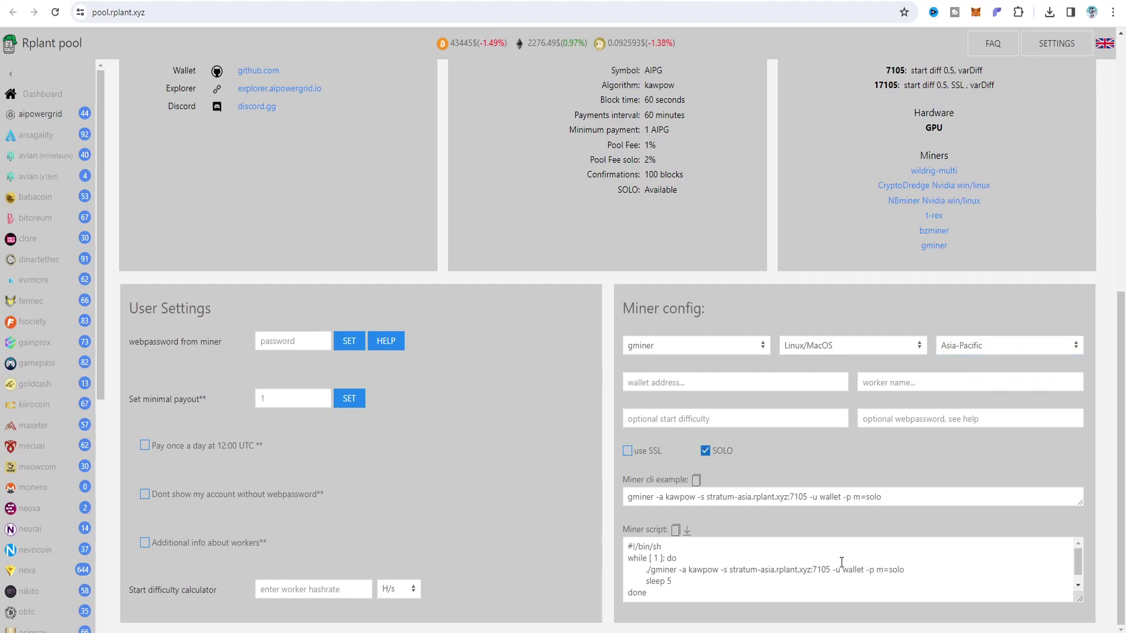
left_click_drag(709, 498, 807, 492)
key("ctrl+c")
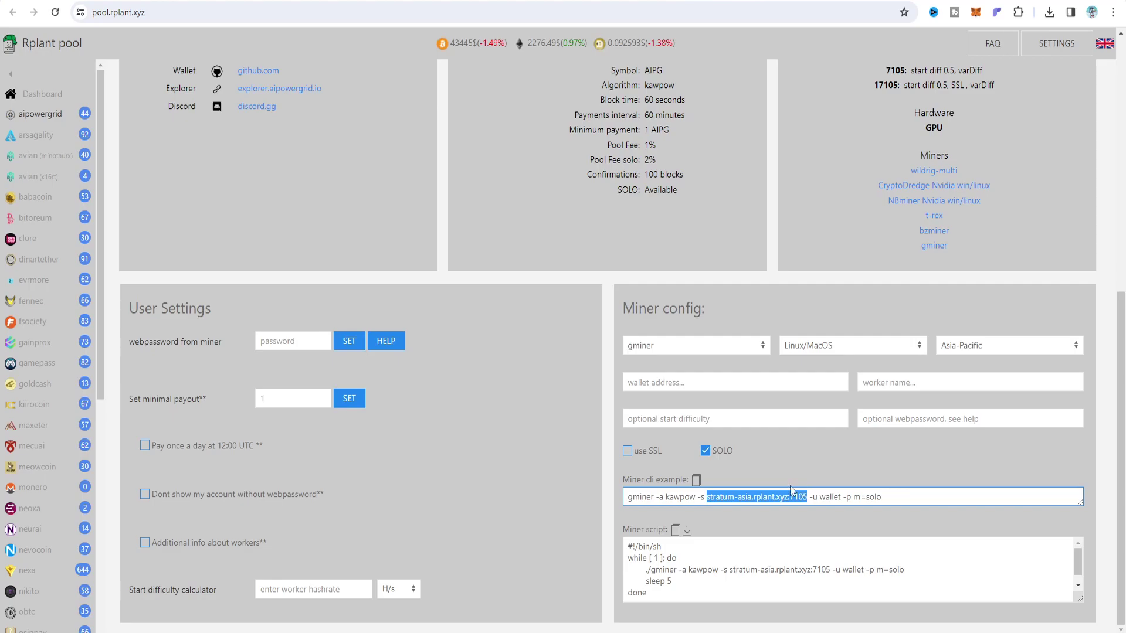
Step: Paste stratum-asia.rplant.xyz:7105 into the GMiner Pool server field in Hive OS
key("ctrl+Tab")
left_click(468, 304)
key("ctrl+v")
Step: Move port 7105 out of the pool server address into the Port field
left_click_drag(525, 305, 496, 304)
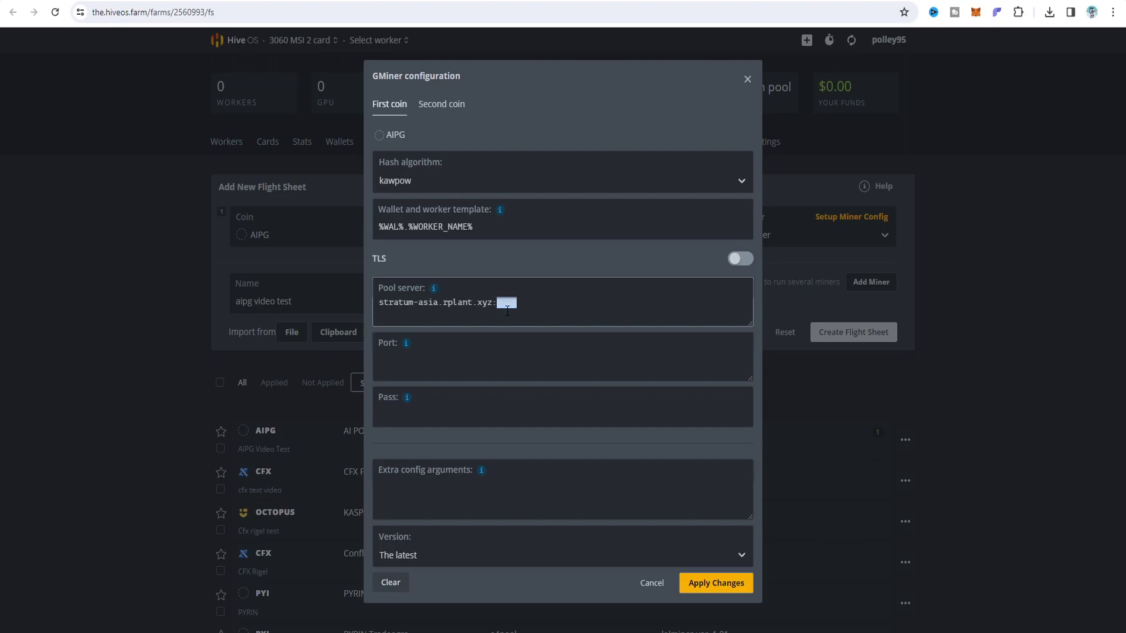
key("ctrl+x")
key("BackSpace")
left_click(423, 360)
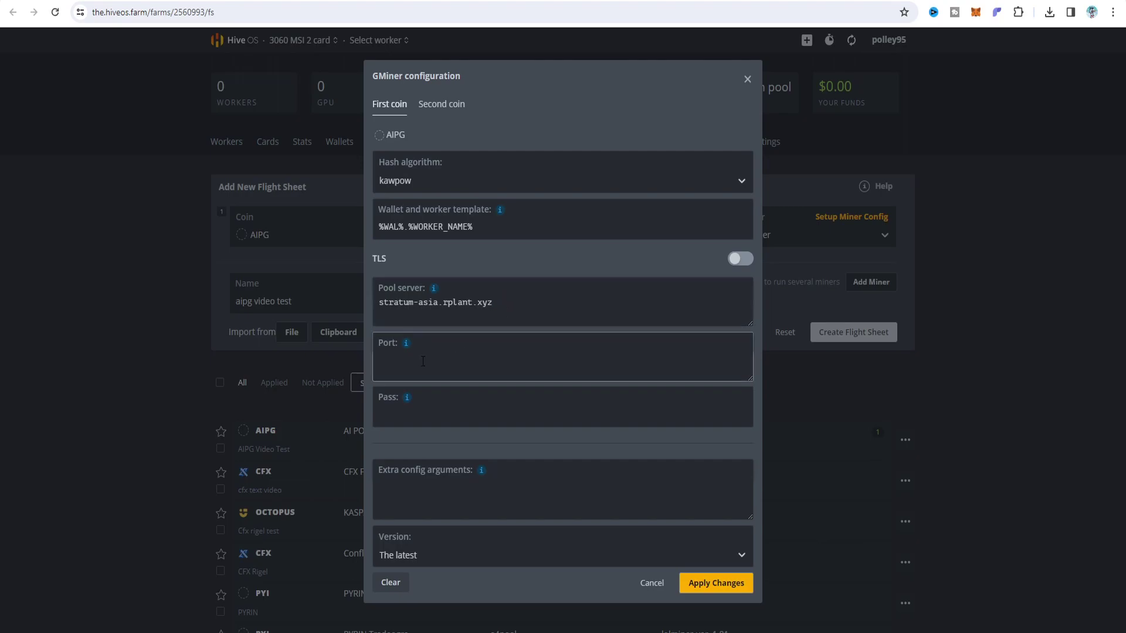
key("ctrl+v")
Step: Set pass to x, keep The latest GMiner version, and apply the configuration
left_click(419, 412)
type("x")
key("BackSpace")
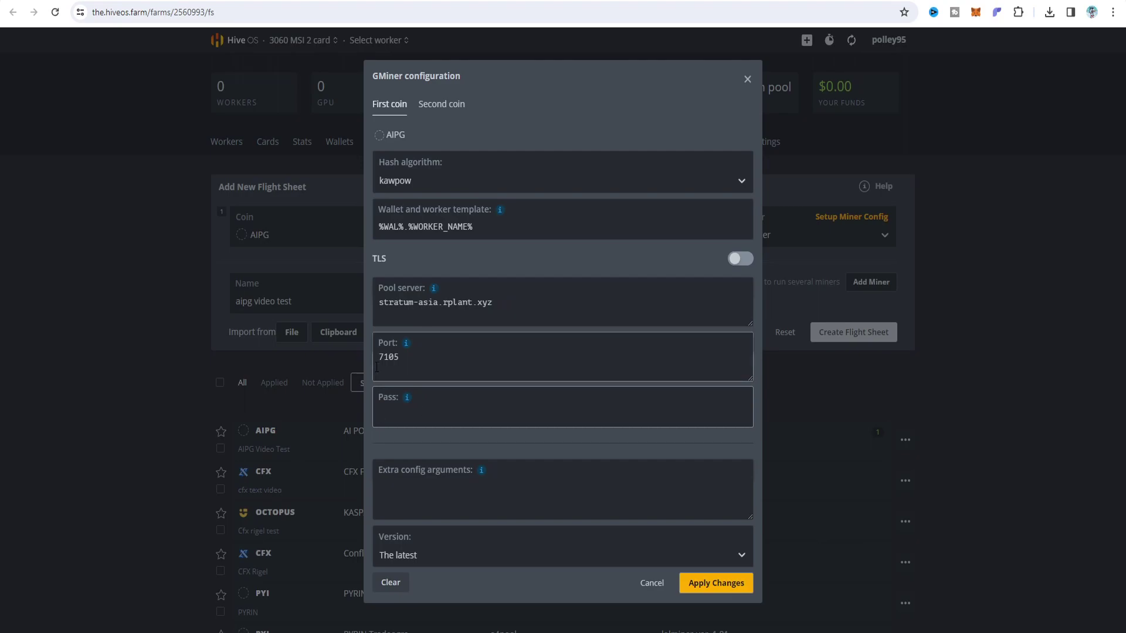
type("x")
mouse_move(481, 472)
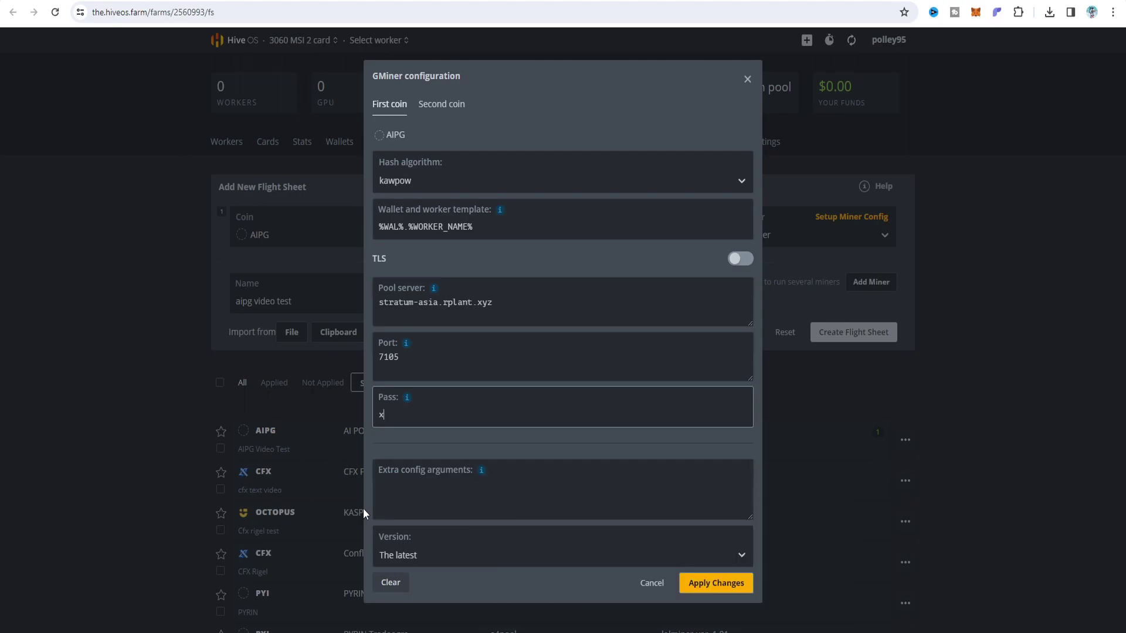
left_click(434, 555)
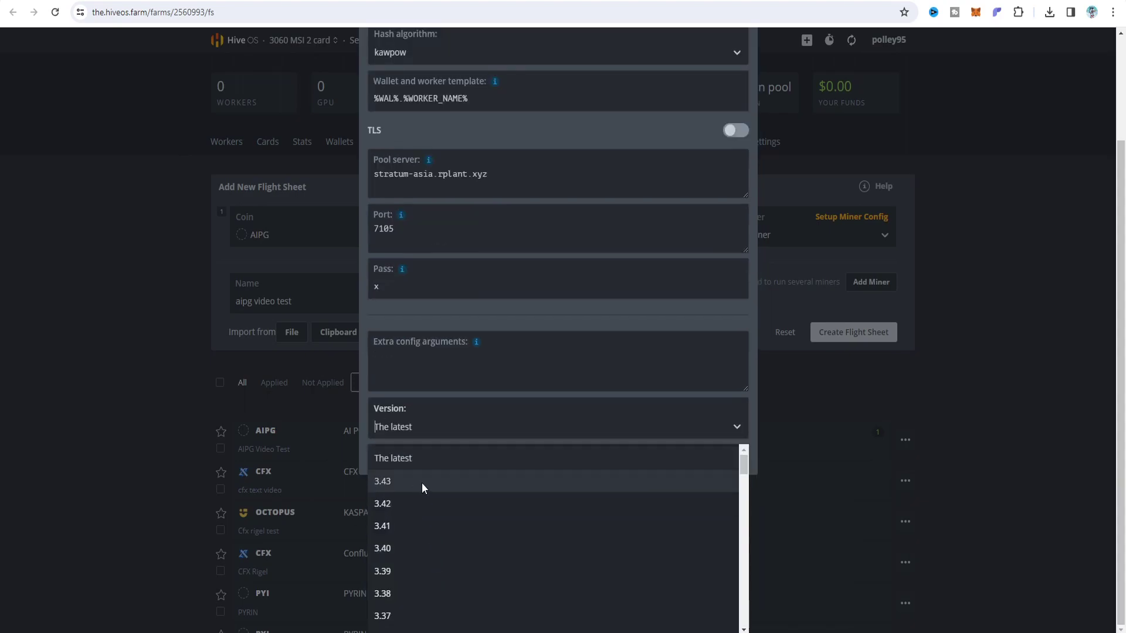
left_click(455, 461)
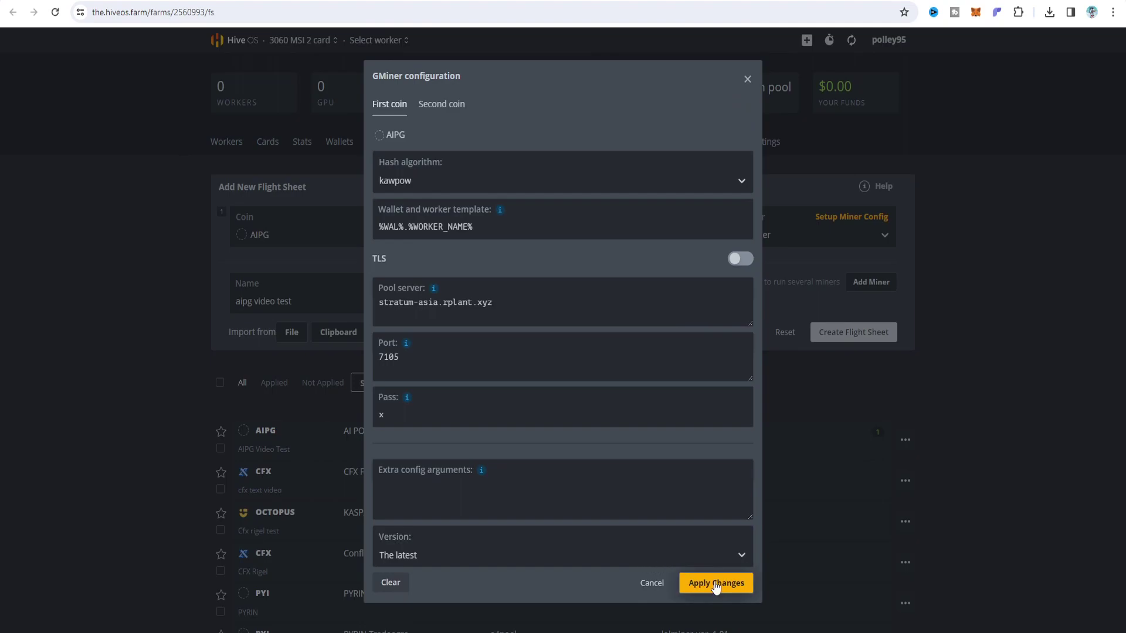
left_click(720, 585)
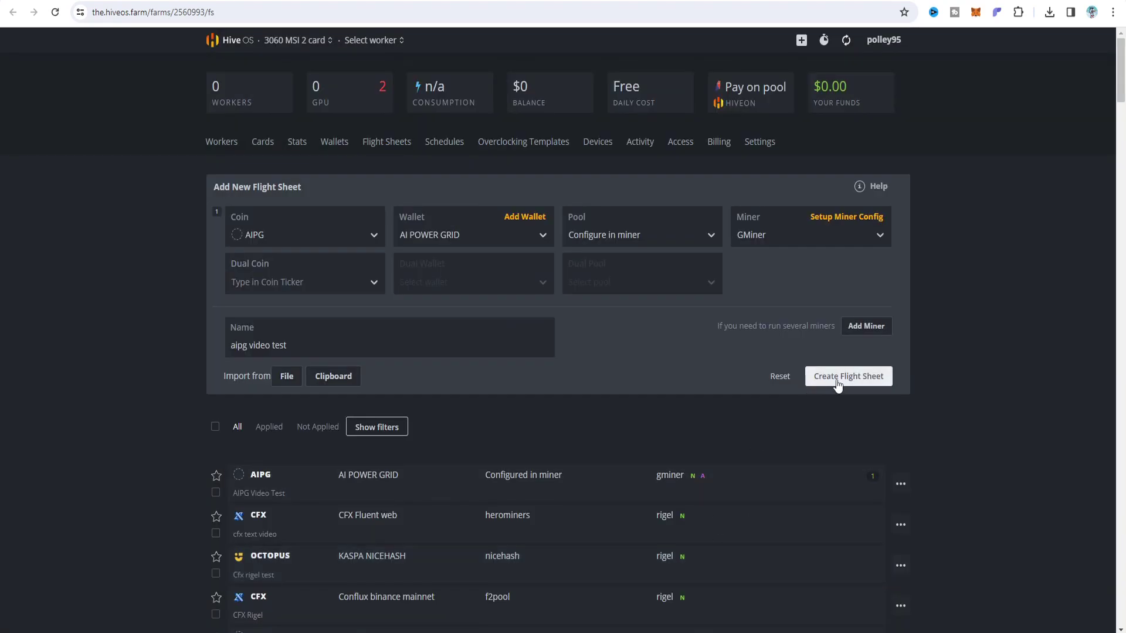
Step: Edit the AIPG Video Test flight sheet, checking its coin, wallet and pool unchanged
left_click(901, 484)
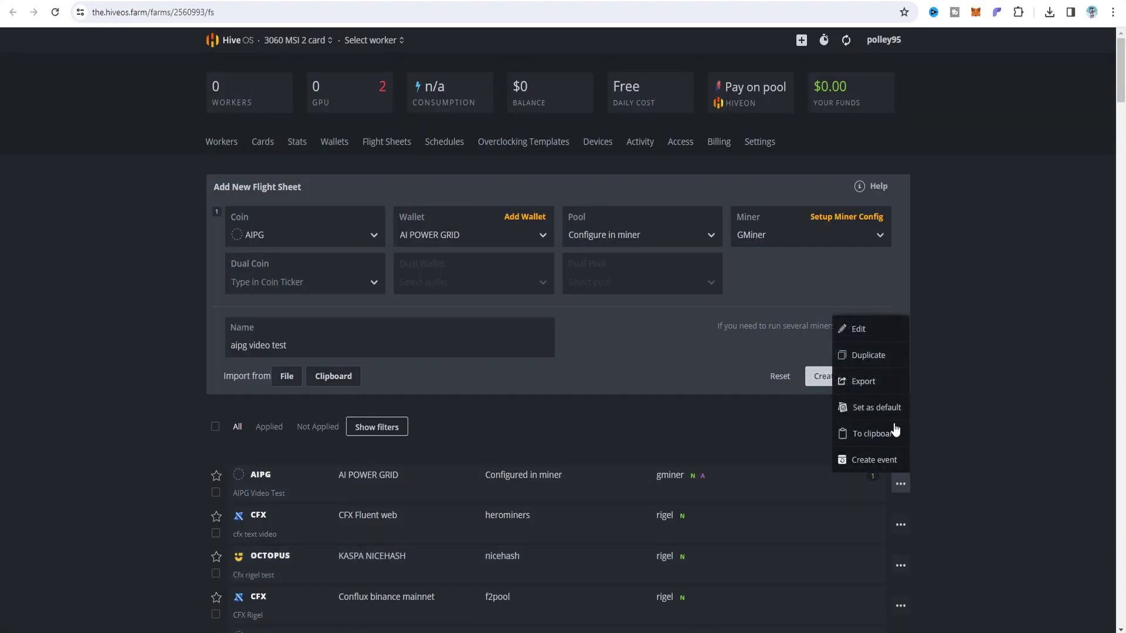
left_click(878, 330)
left_click(330, 134)
left_click(329, 134)
left_click(428, 135)
left_click(428, 135)
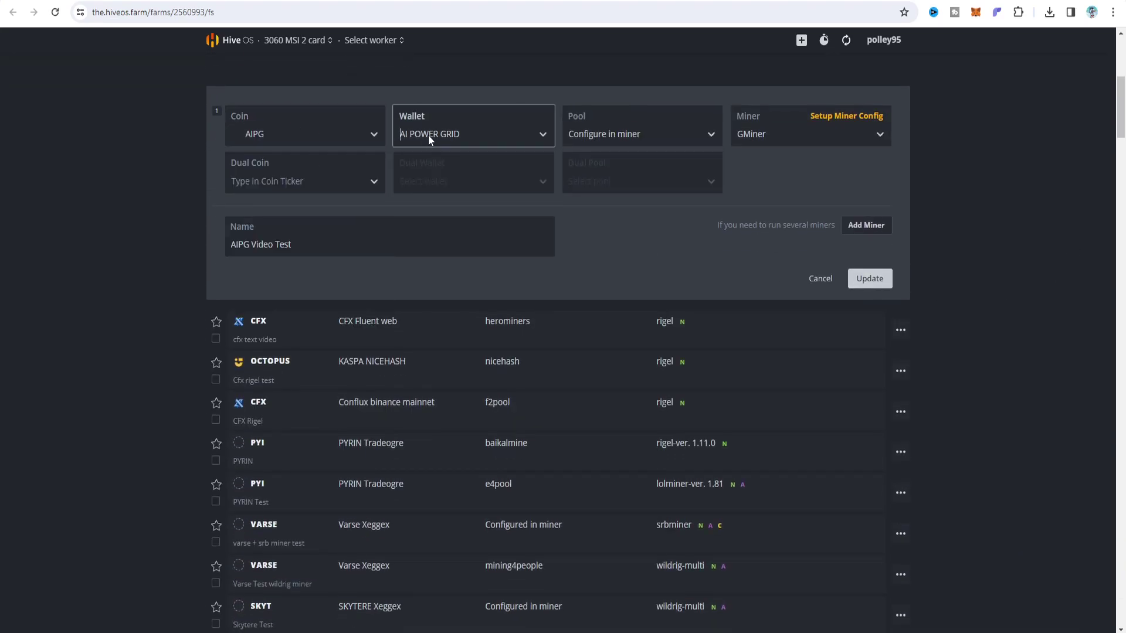
left_click(628, 133)
left_click(628, 132)
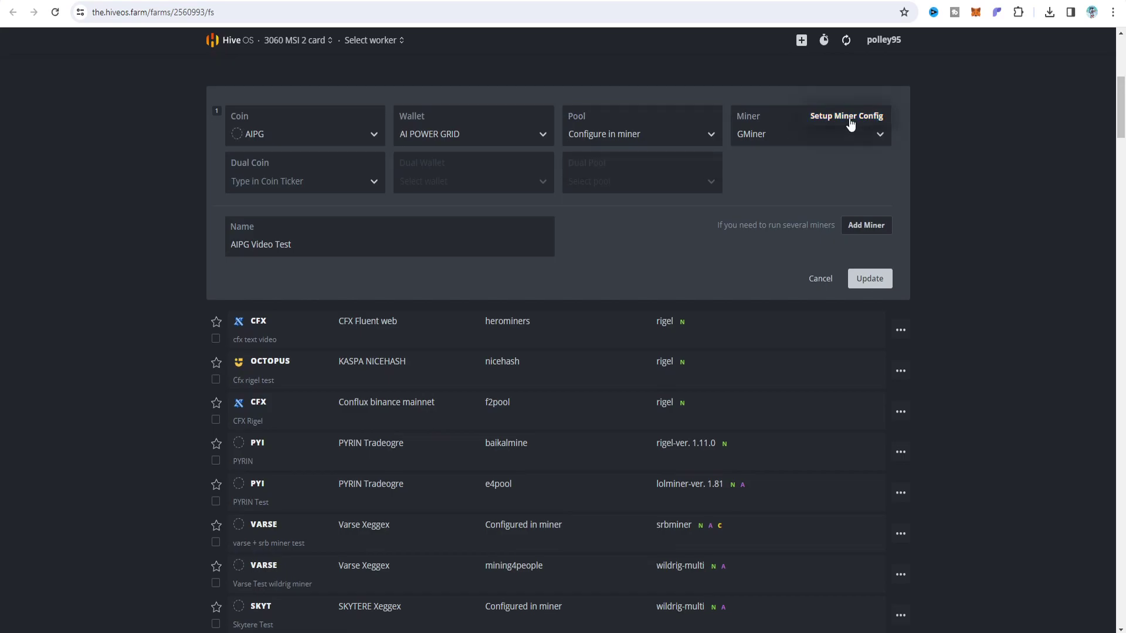
Step: Reapply the GMiner configuration and update the AIPG Video Test flight sheet
left_click(847, 117)
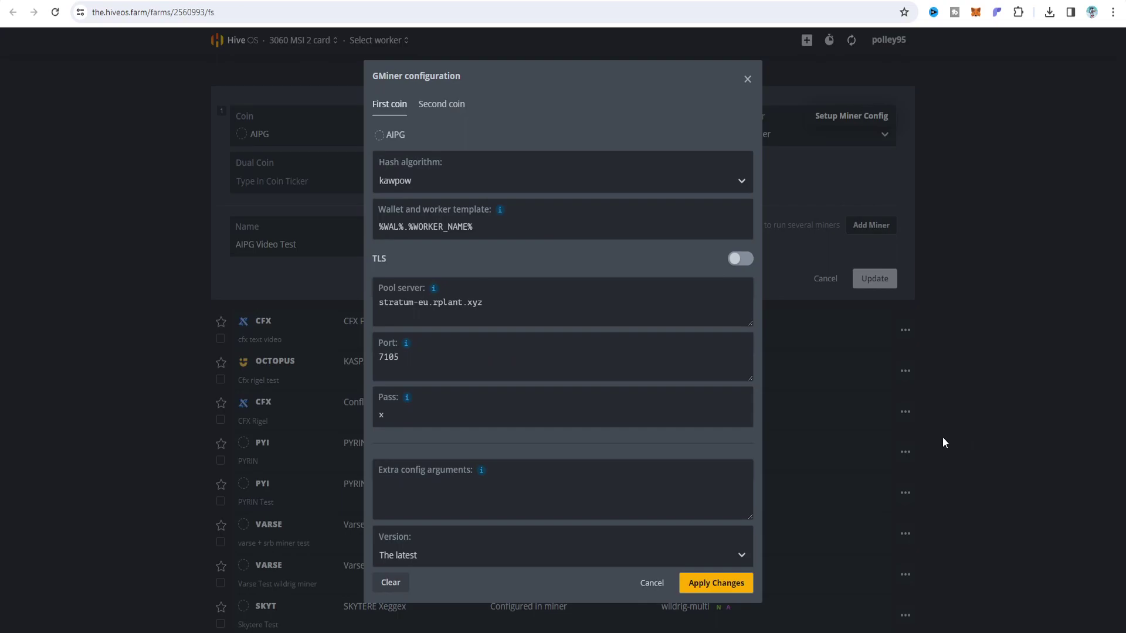
left_click(686, 587)
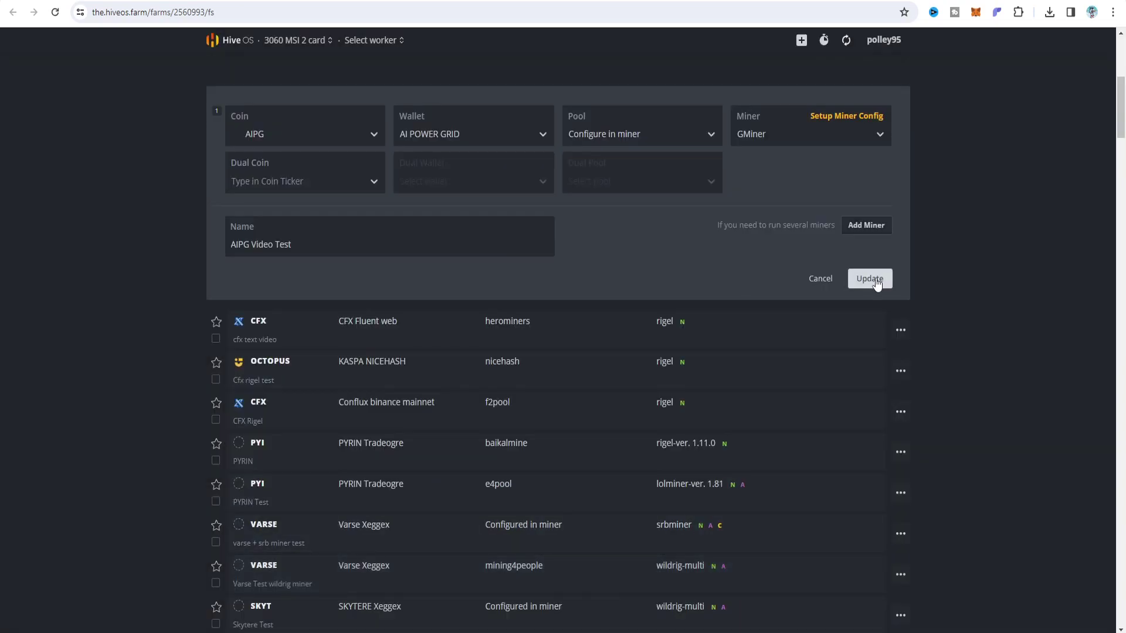
left_click(874, 280)
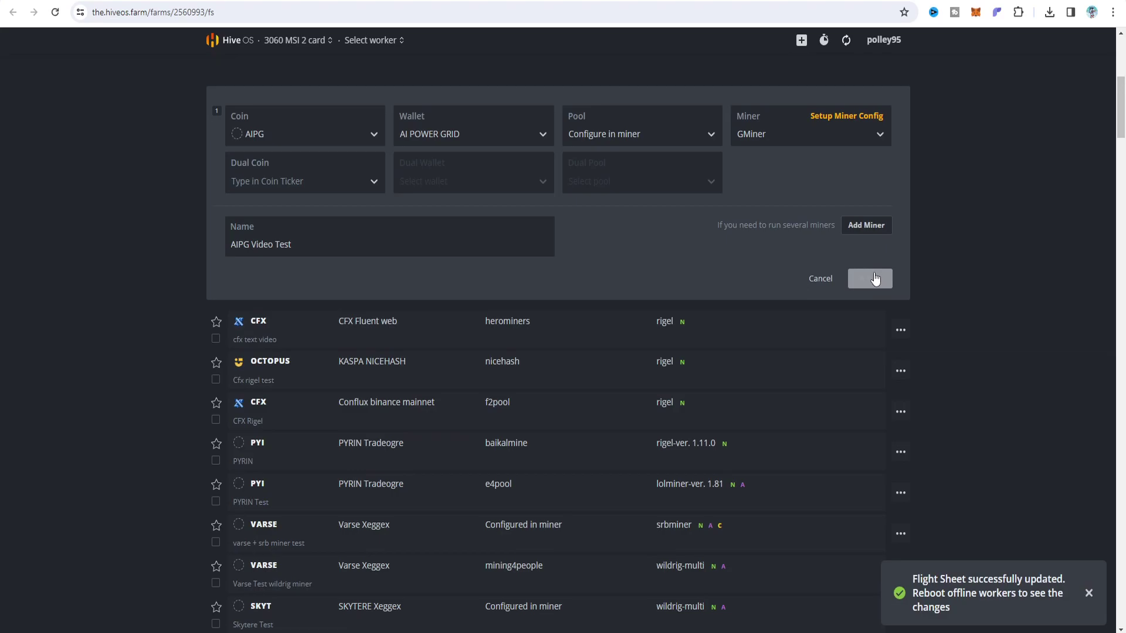
scroll(995, 289, "up", 7)
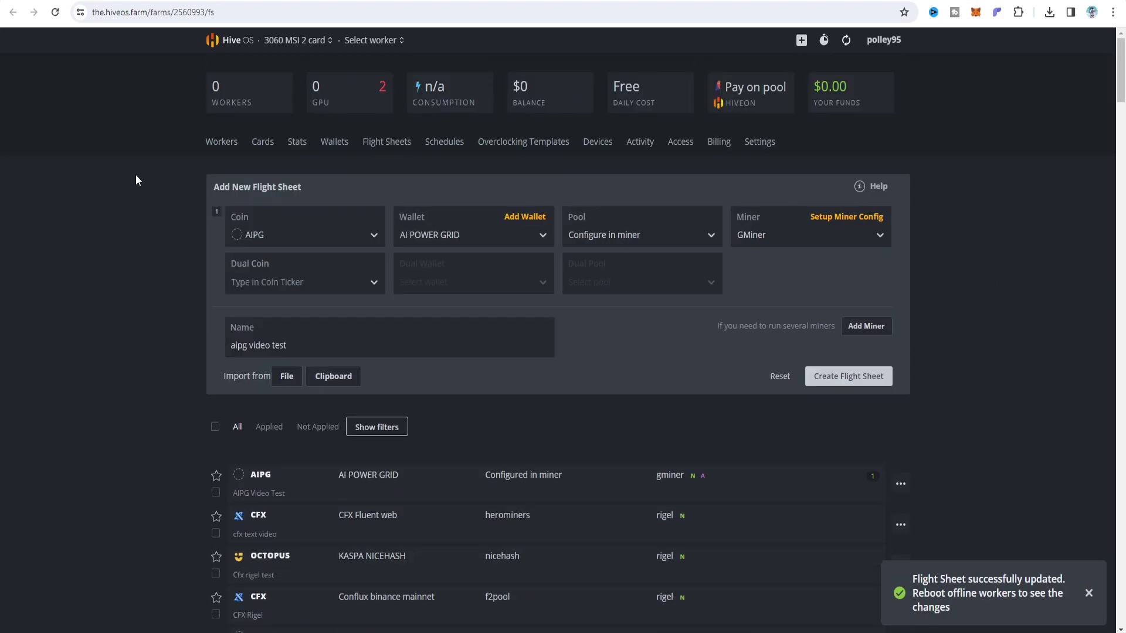
Step: Open worker rig474590 from the Workers list and scroll through its mining stats
left_click(221, 141)
left_click(253, 218)
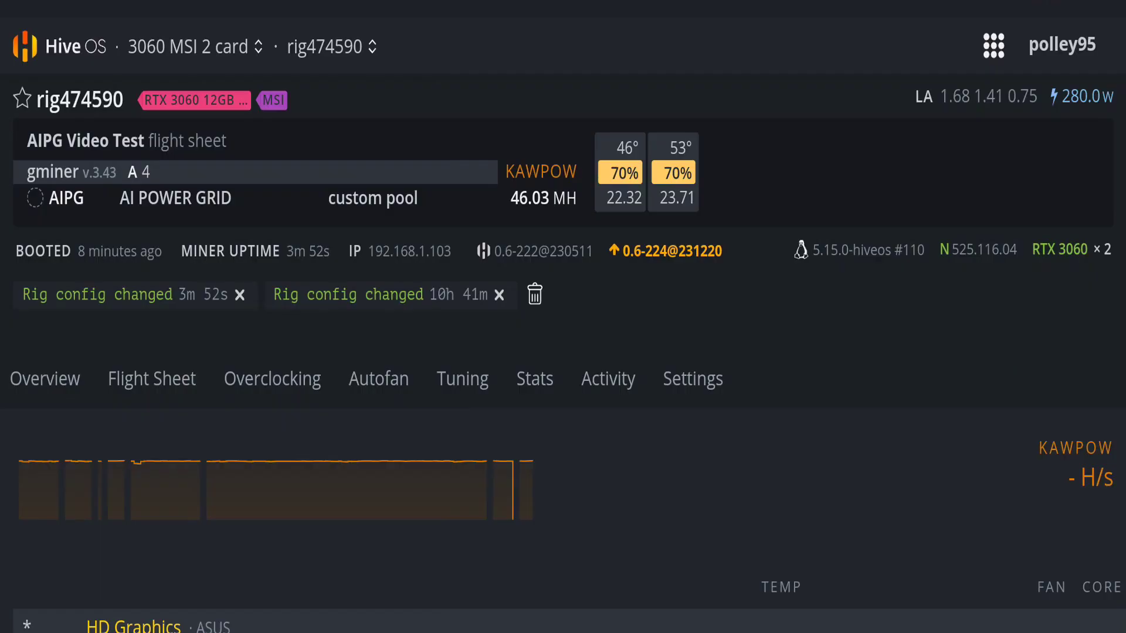
scroll(563, 352, "down", 3)
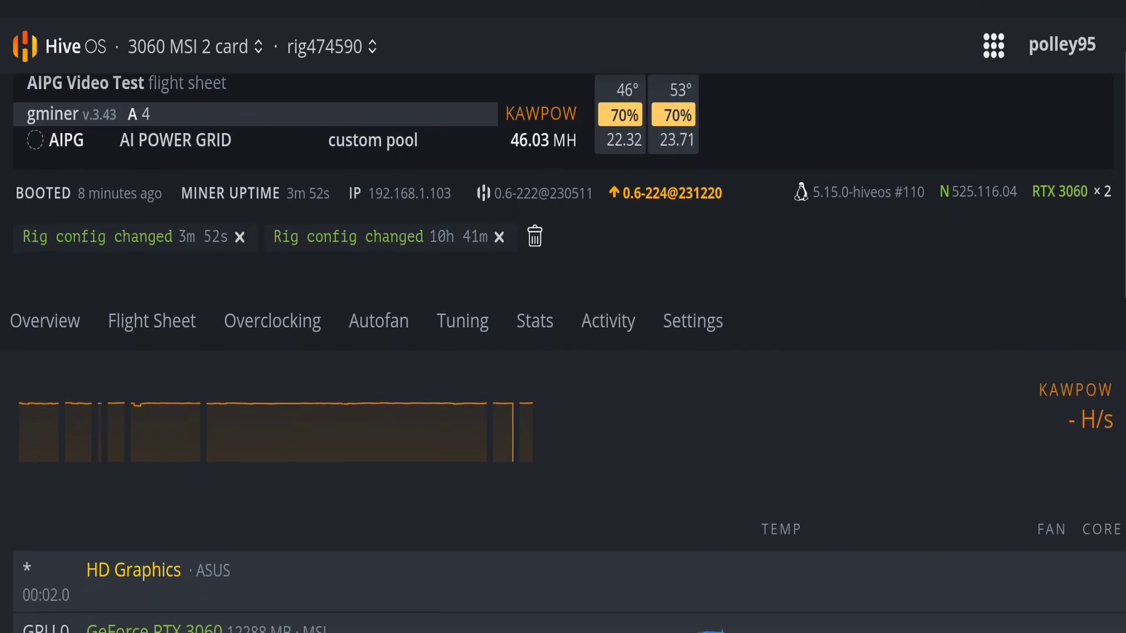
scroll(563, 352, "down", 3)
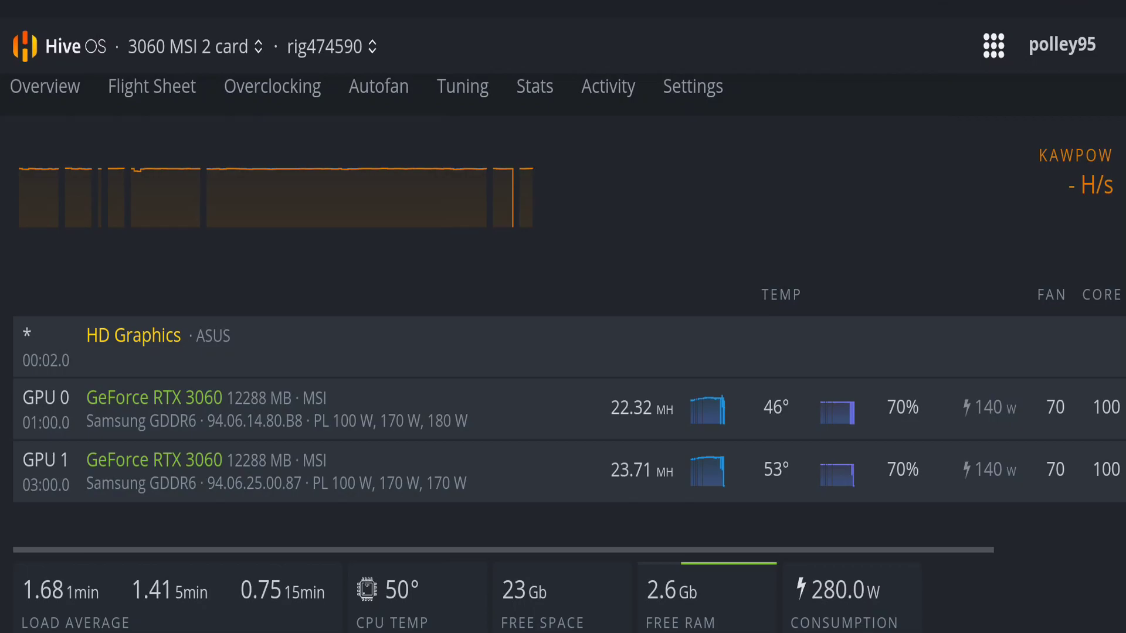
Step: Review rig474590's overclocking settings, then show its flight sheet details
left_click(272, 86)
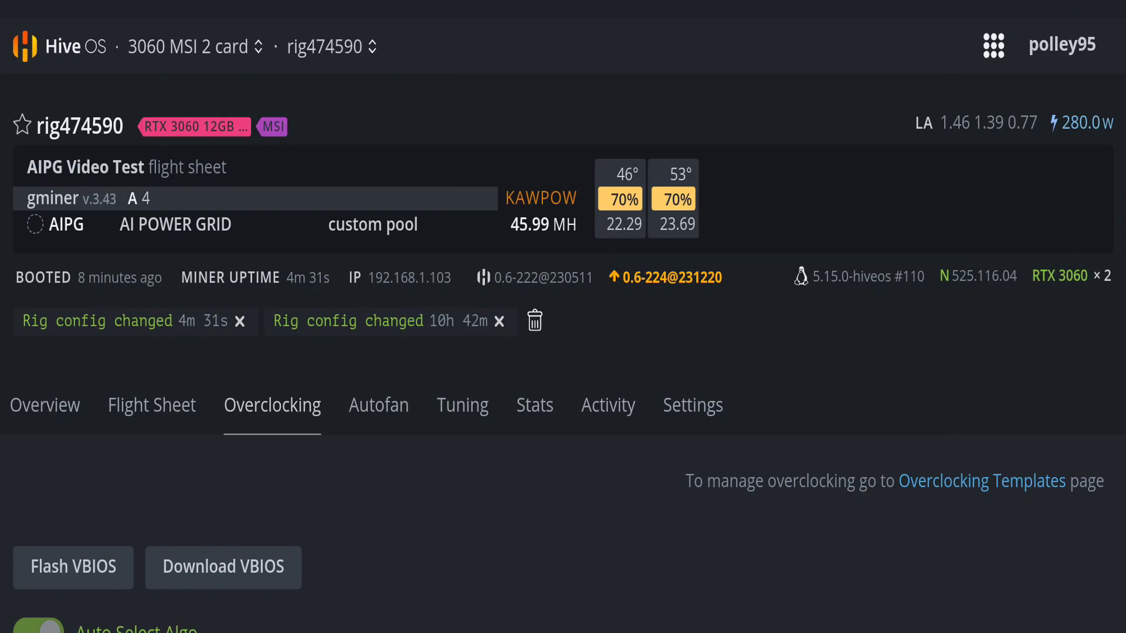
scroll(563, 352, "down", 4)
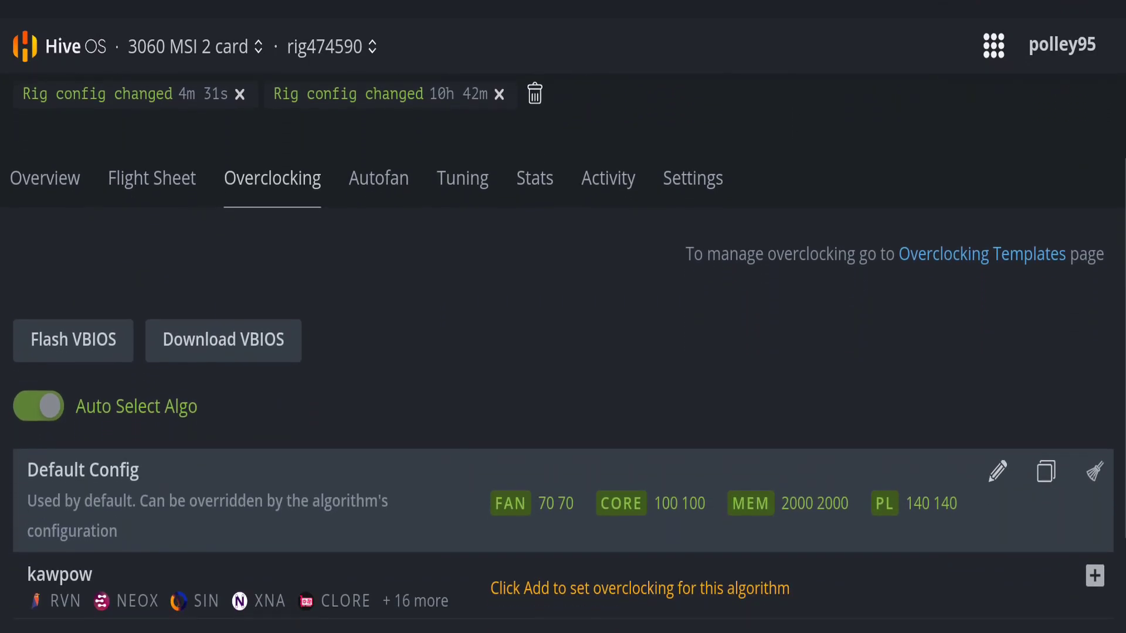
scroll(563, 351, "down", 2)
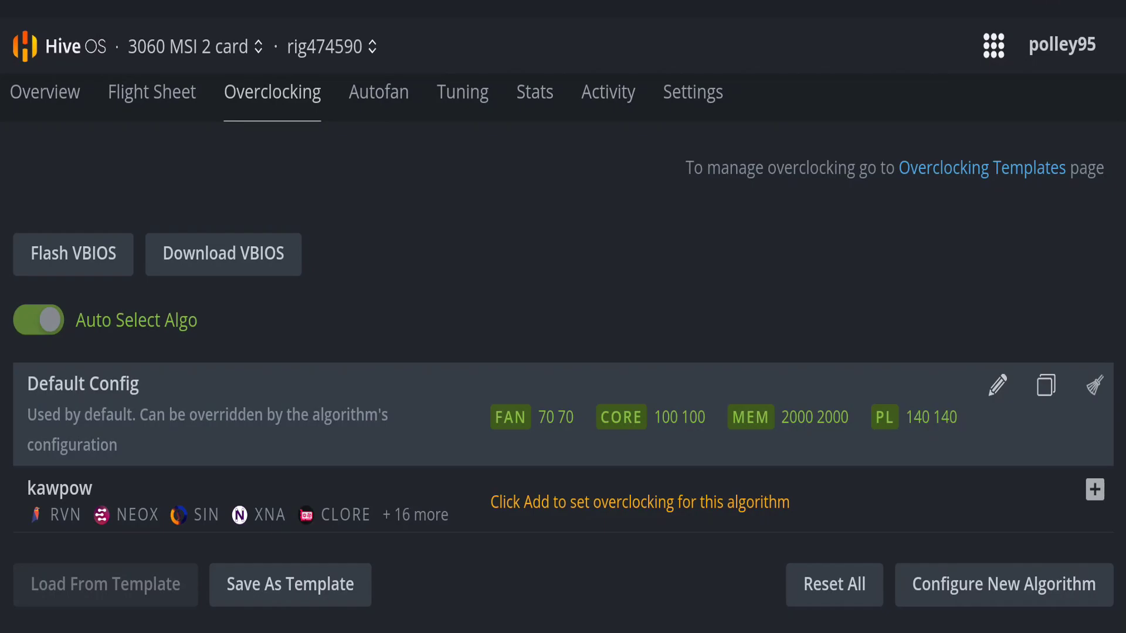
left_click(151, 92)
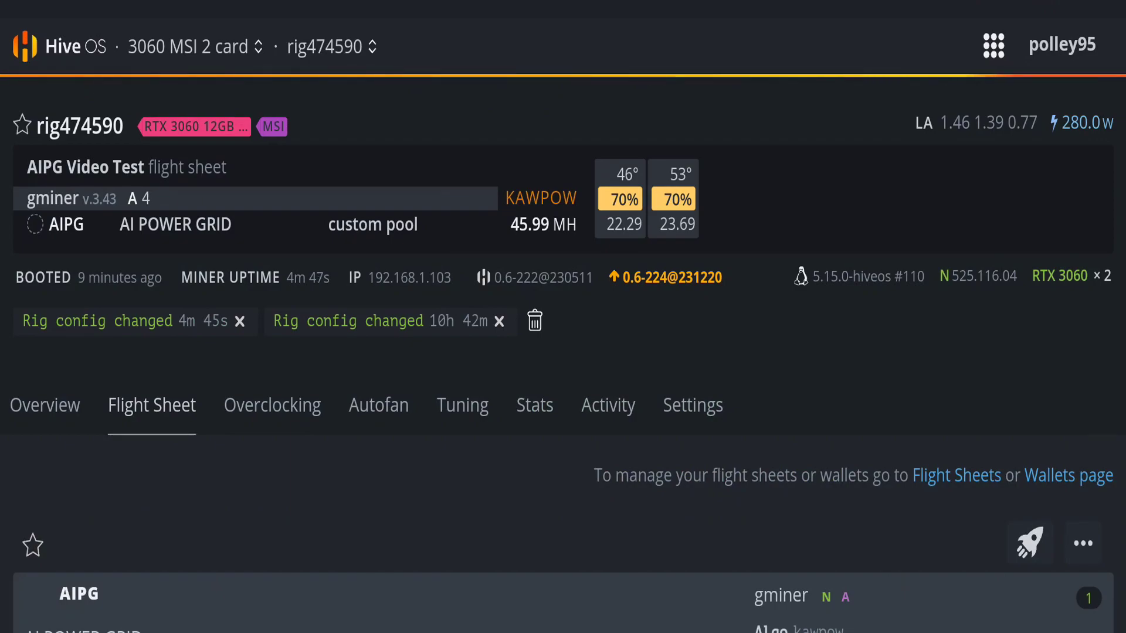
Step: Check the flight sheet, then the overview's roughly 46 MH/s kawpow across both RTX 3060 GPUs
scroll(562, 366, "down", 2)
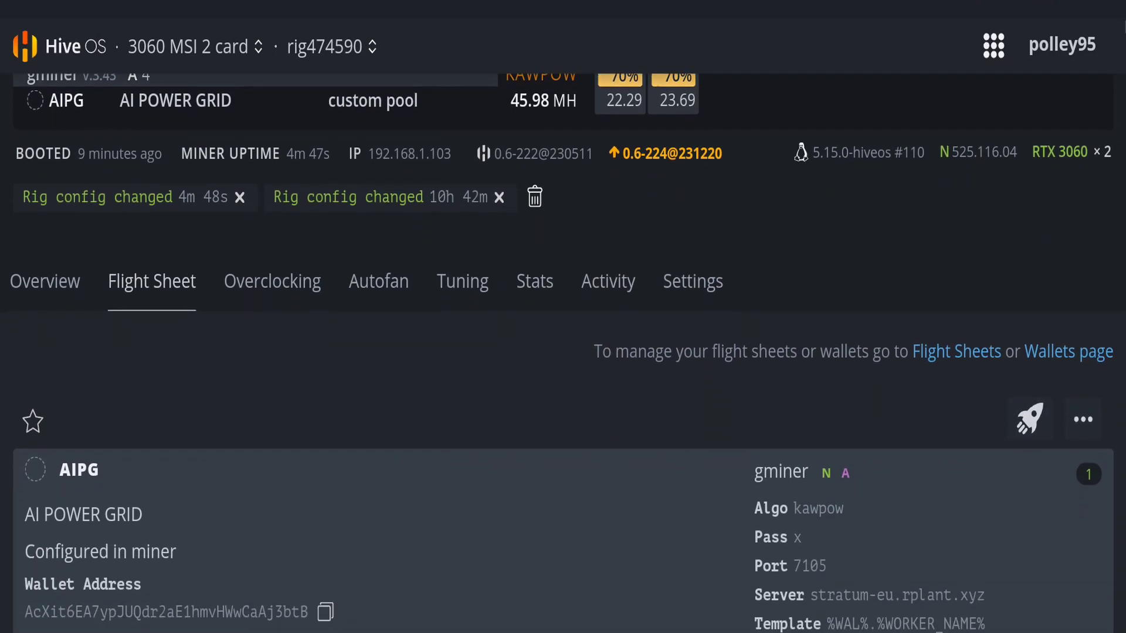
scroll(562, 366, "down", 3)
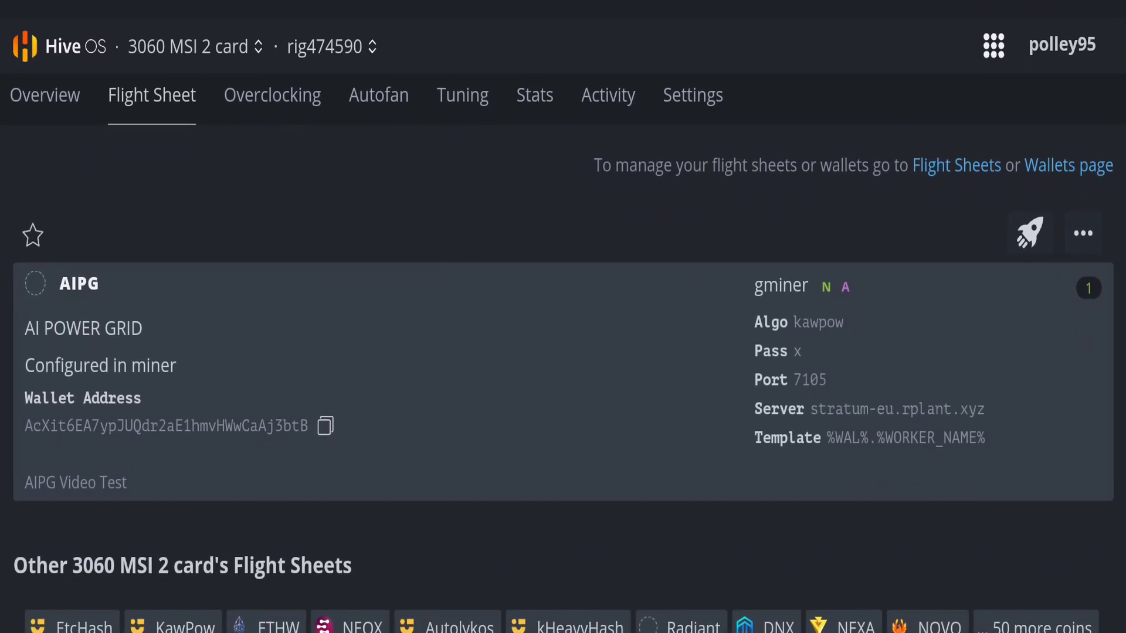
left_click(45, 95)
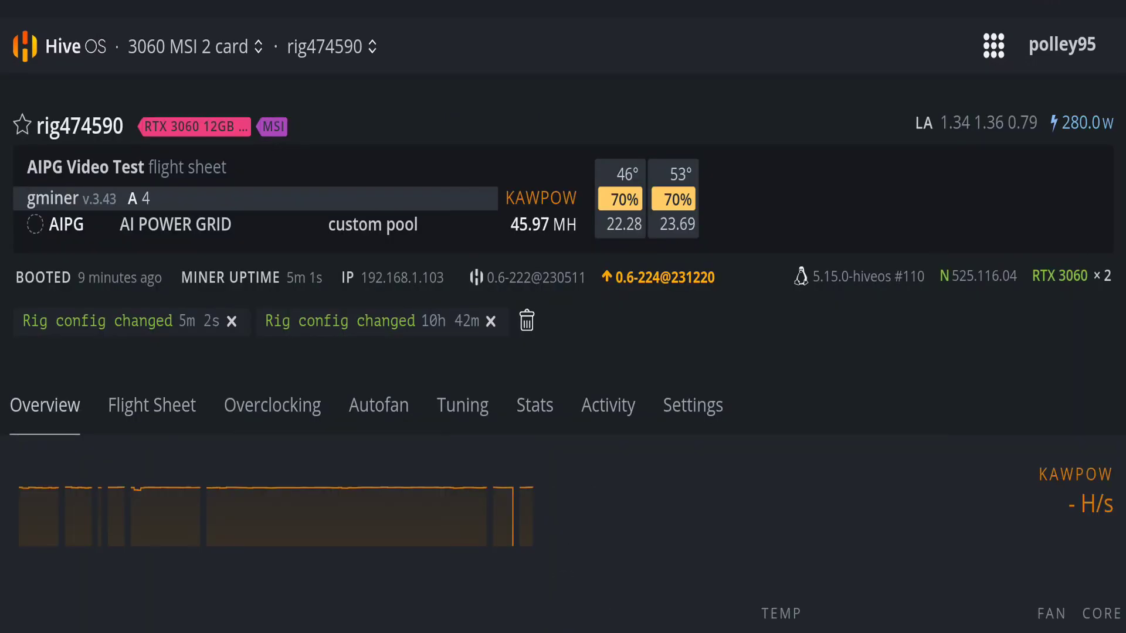
scroll(563, 352, "down", 4)
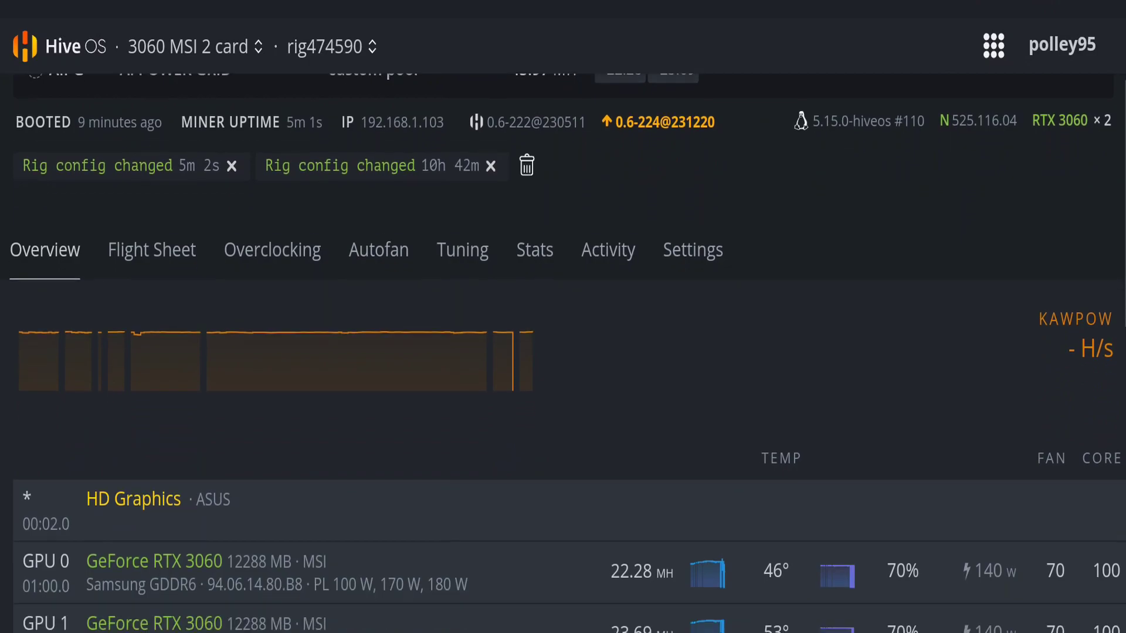
scroll(563, 352, "down", 3)
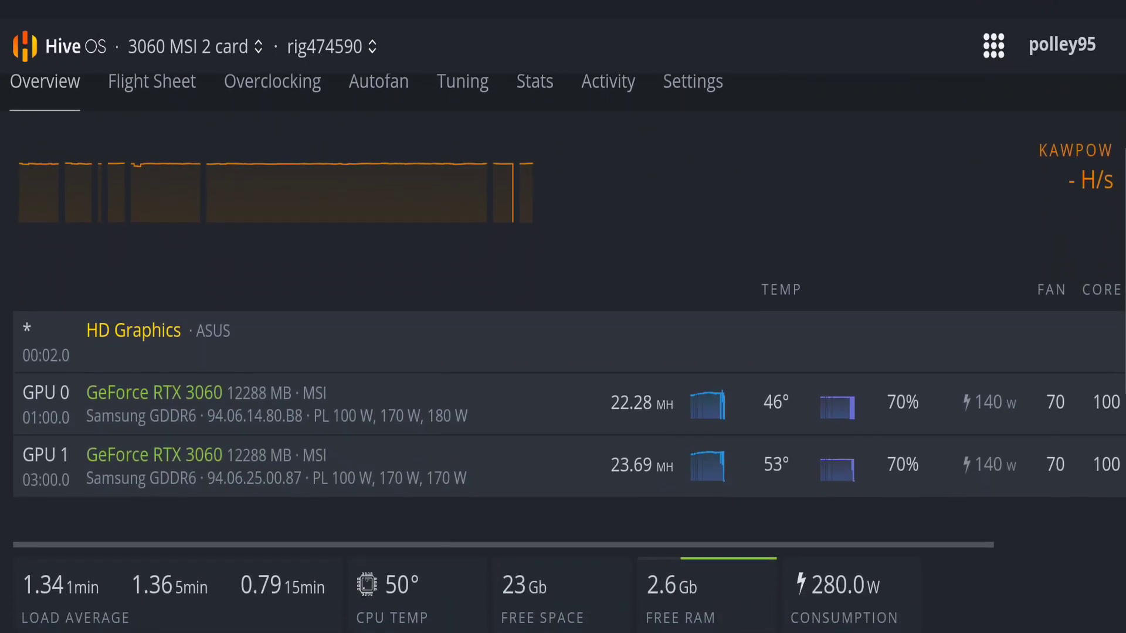
scroll(563, 352, "down", 2)
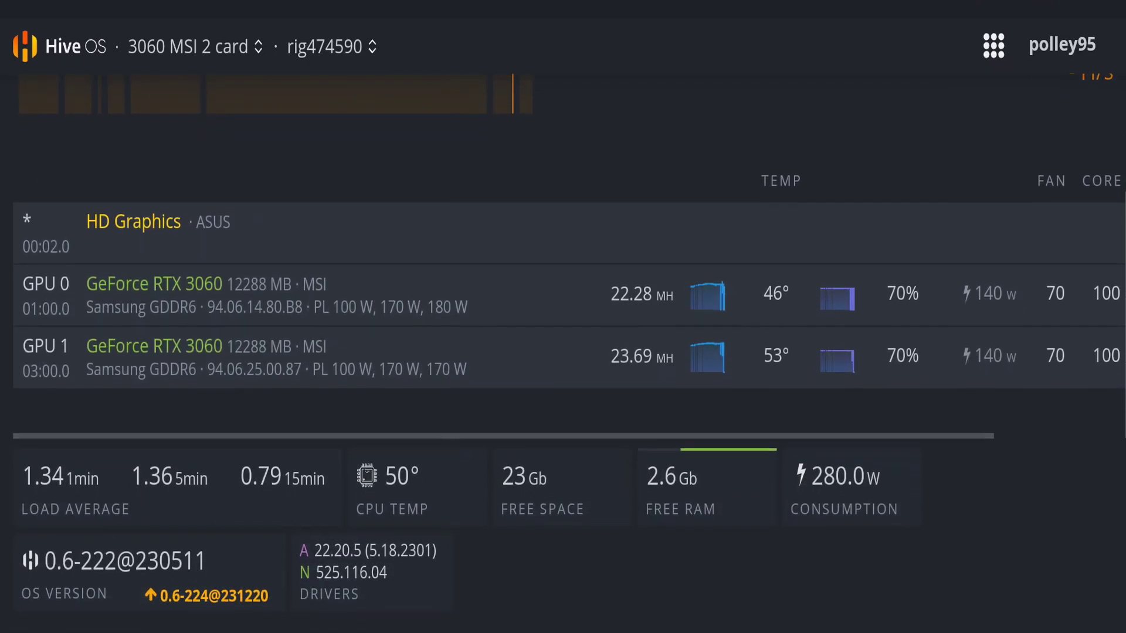
scroll(563, 352, "down", 1)
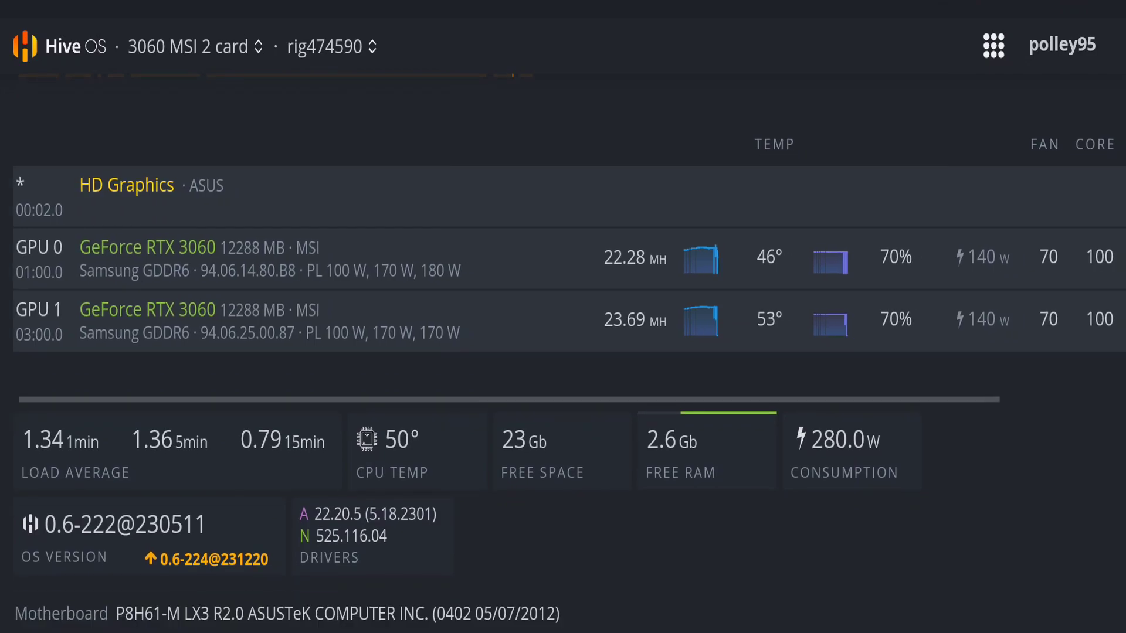
scroll(563, 263, "right", 3)
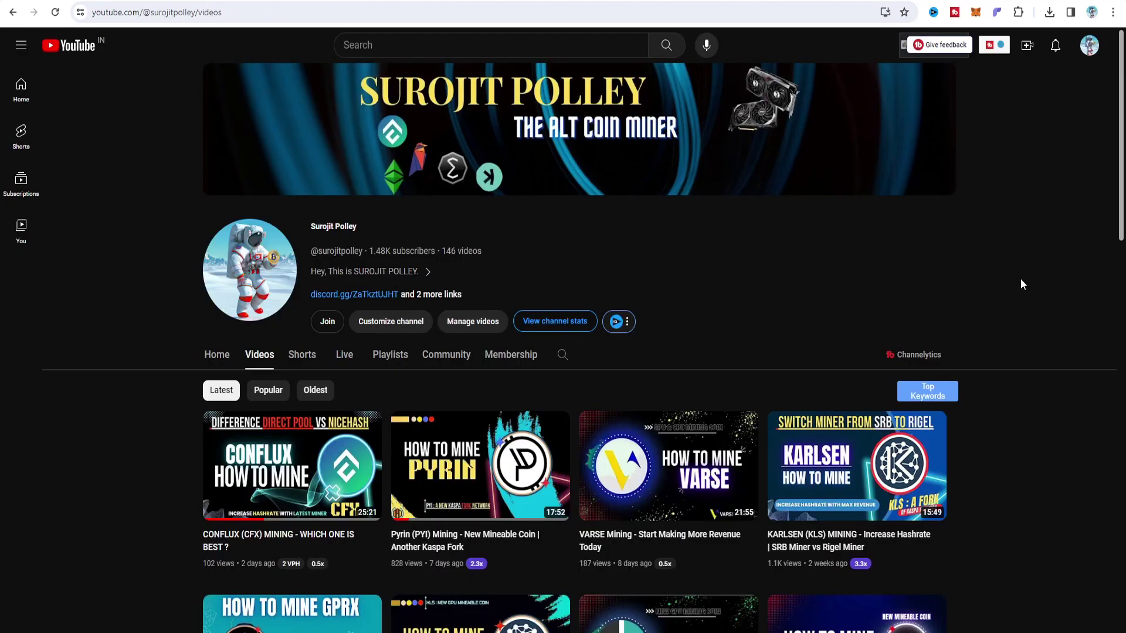
Step: Switch to the YouTube channel's Videos page listing coin-mining tutorials
middle_click(1022, 285)
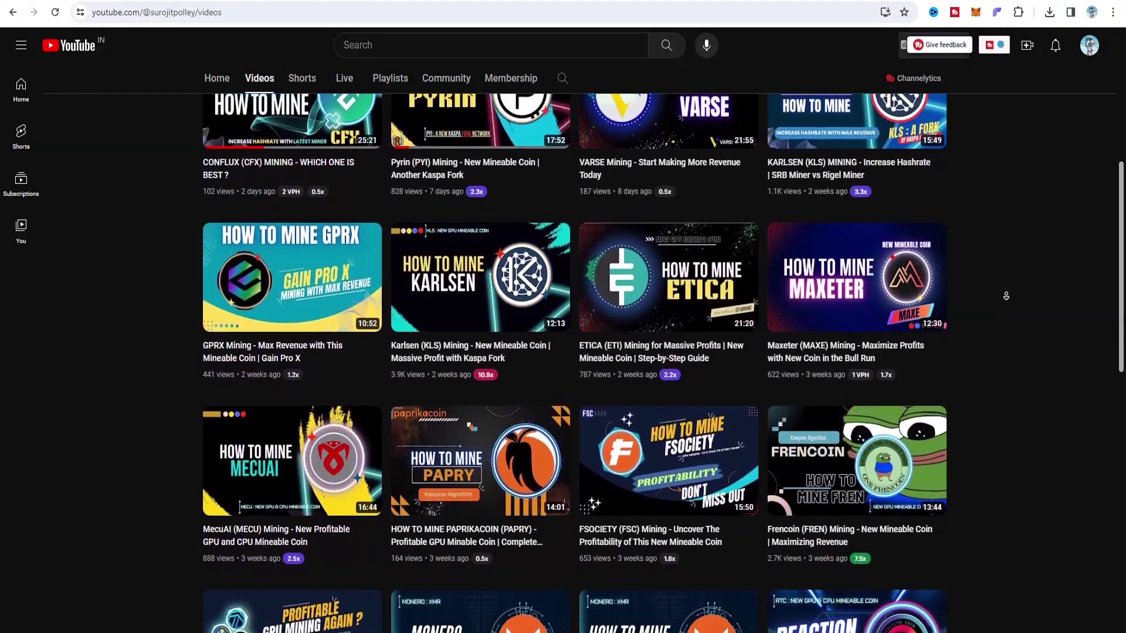
scroll(1005, 296, "up", 1)
scroll(1006, 250, "up", 6)
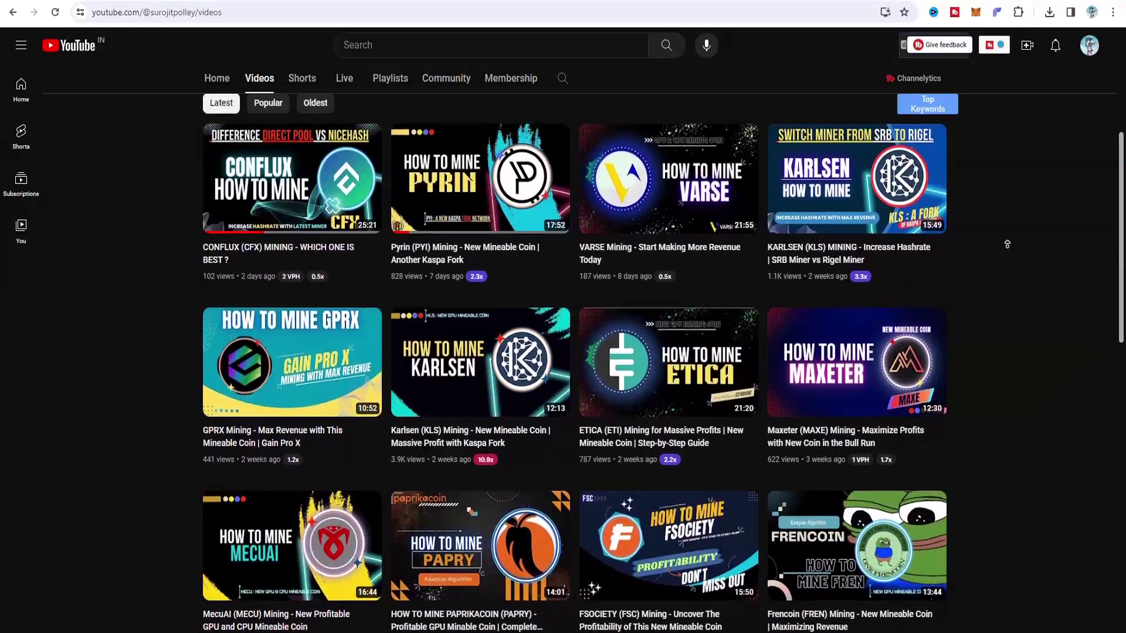